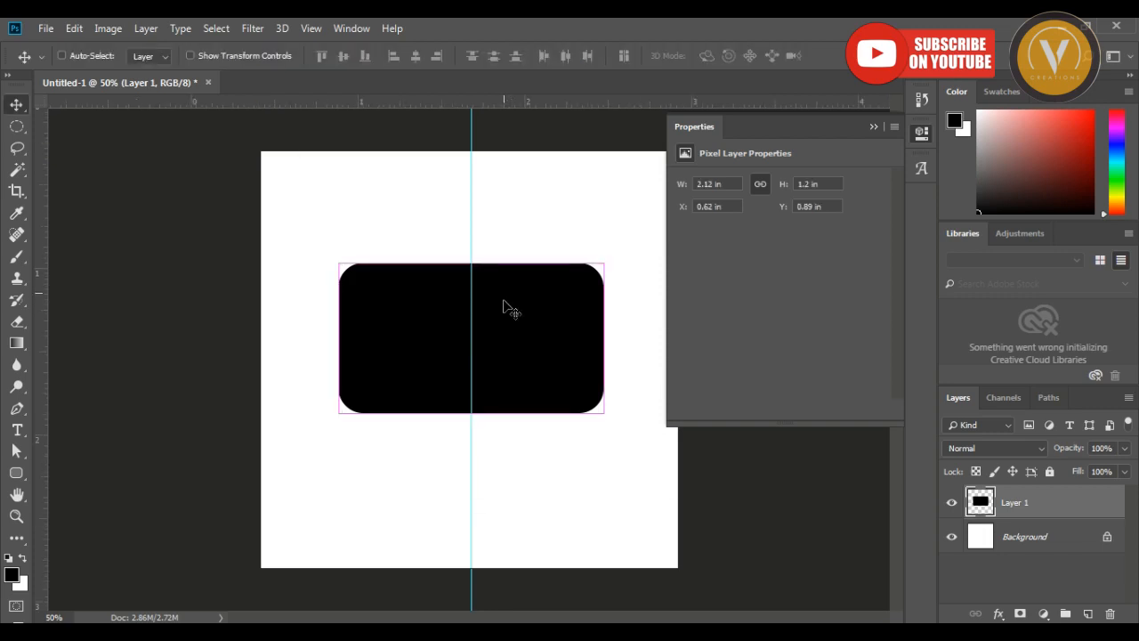
Draw an elliptical selection about 1.06 by 1.04 in, centred on the vertical guide inside the black rounded rectangle.
key("ctrl+plus")
right_click(19, 131)
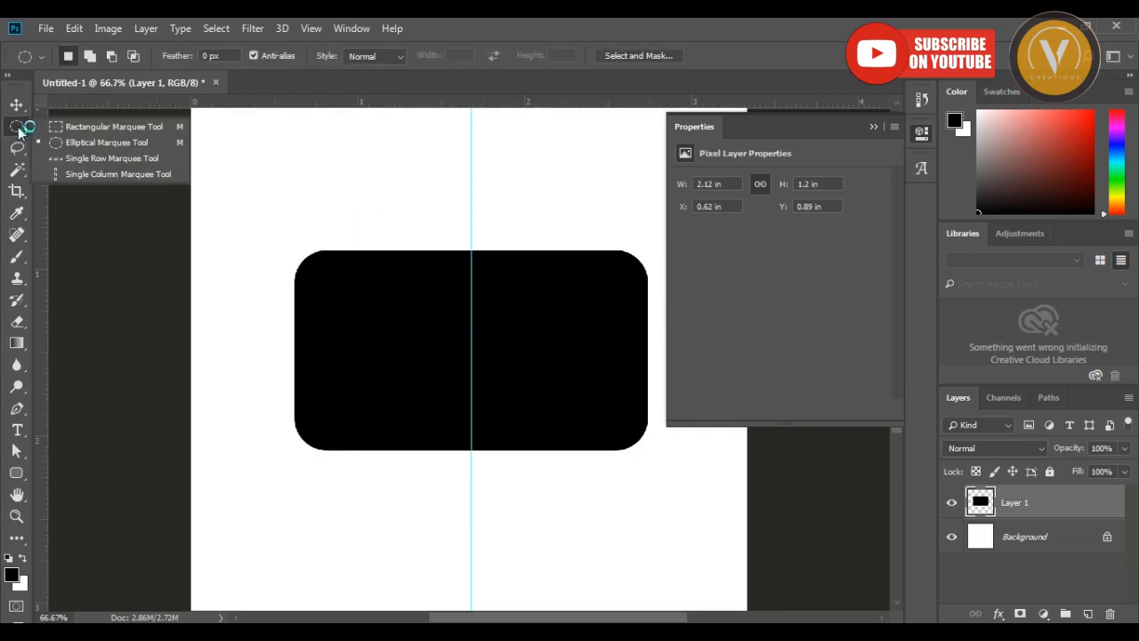
left_click(102, 141)
mouse_move(473, 348)
left_mouse_down()
mouse_move(579, 442)
mouse_move(564, 435)
left_mouse_up()
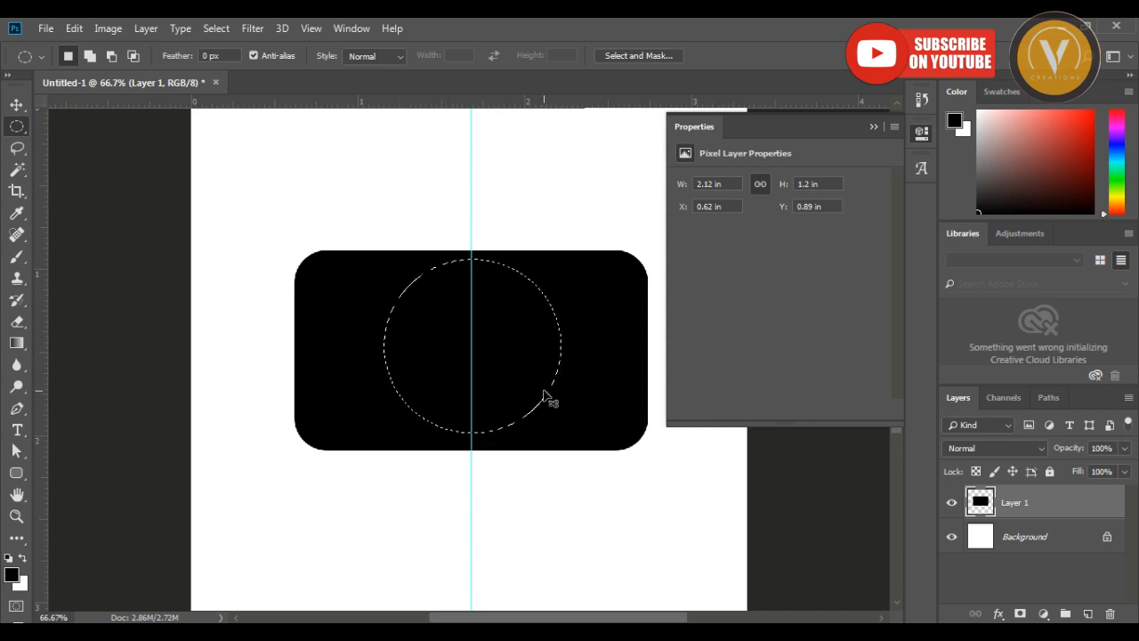
Fill the circular selection with white on a new layer and clear the selection.
key("ctrl+shift+n")
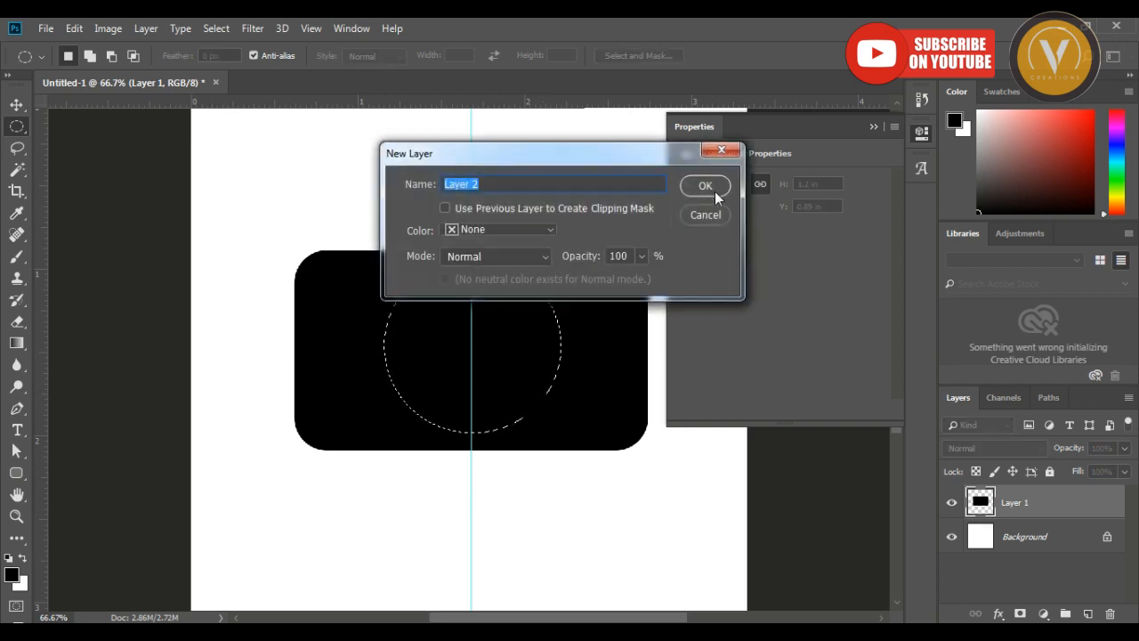
key("Return")
key("ctrl+BackSpace")
key("ctrl+d")
key("v")
Add a Gradient Overlay to the rounded rectangle's layer, using the purple-to-pink-to-orange preset.
left_click(1031, 538)
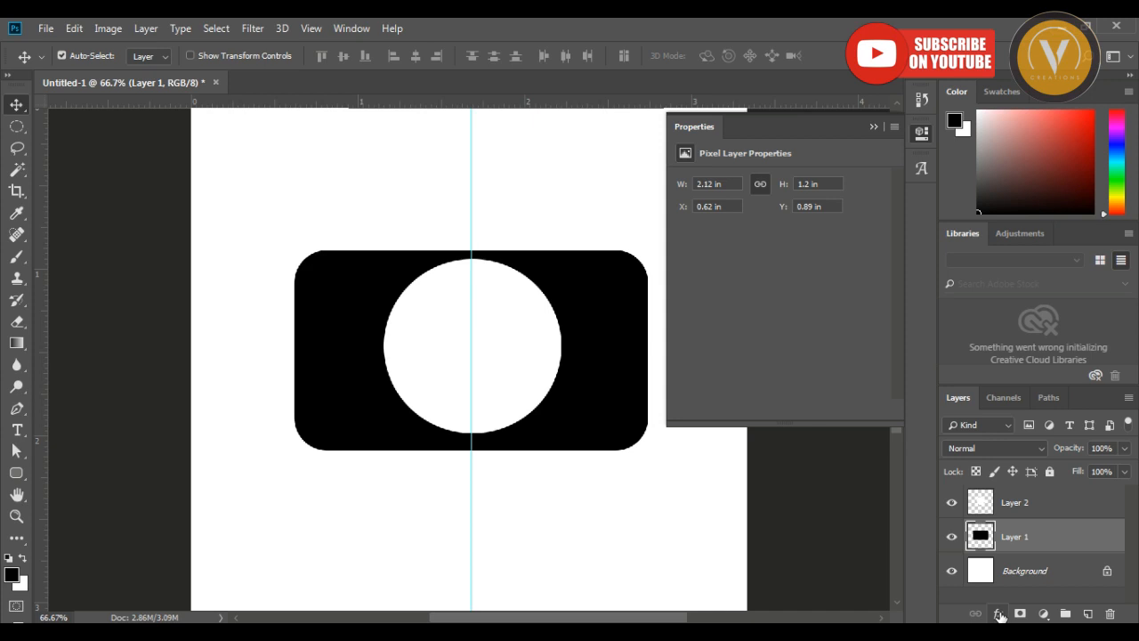
left_click(998, 615)
left_click(1028, 560)
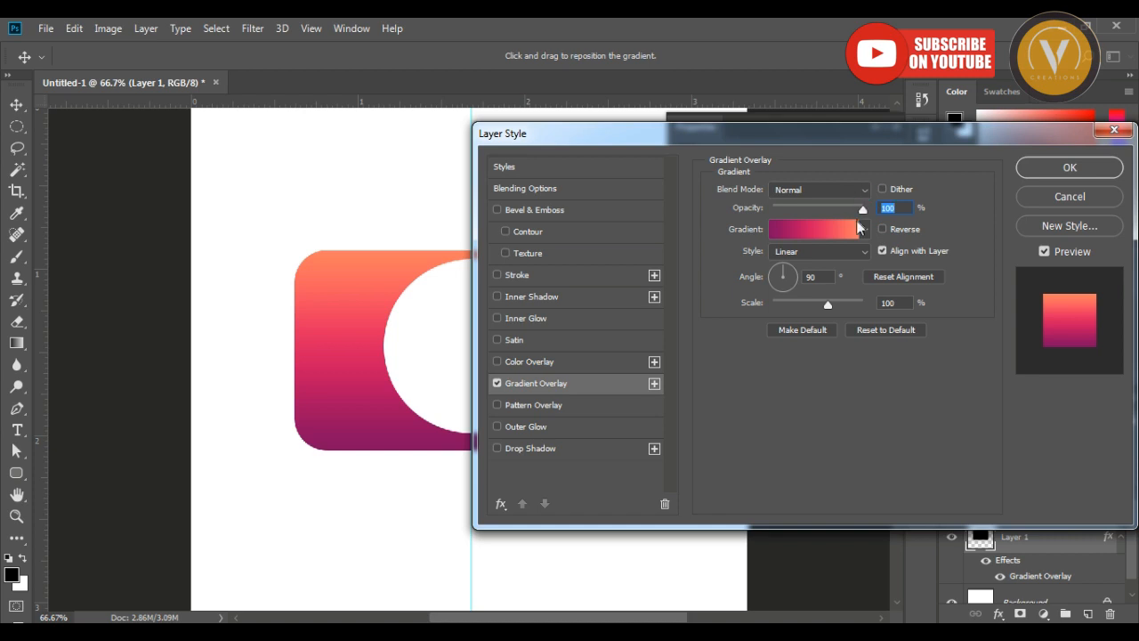
left_click(864, 229)
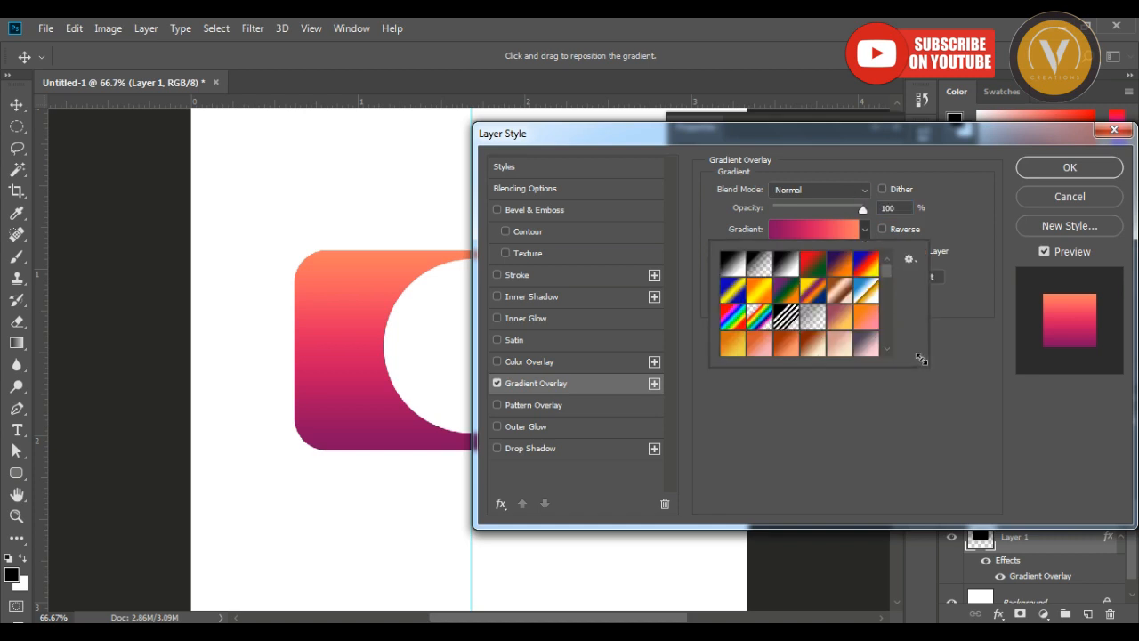
left_click_drag(921, 358, 966, 544)
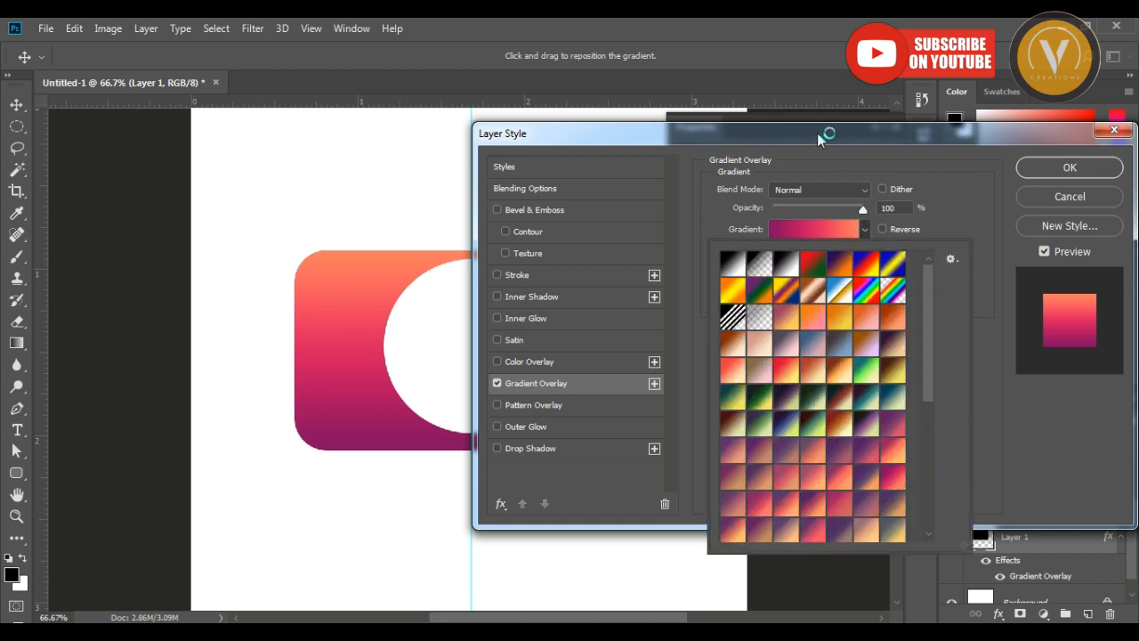
left_click_drag(816, 131, 833, 66)
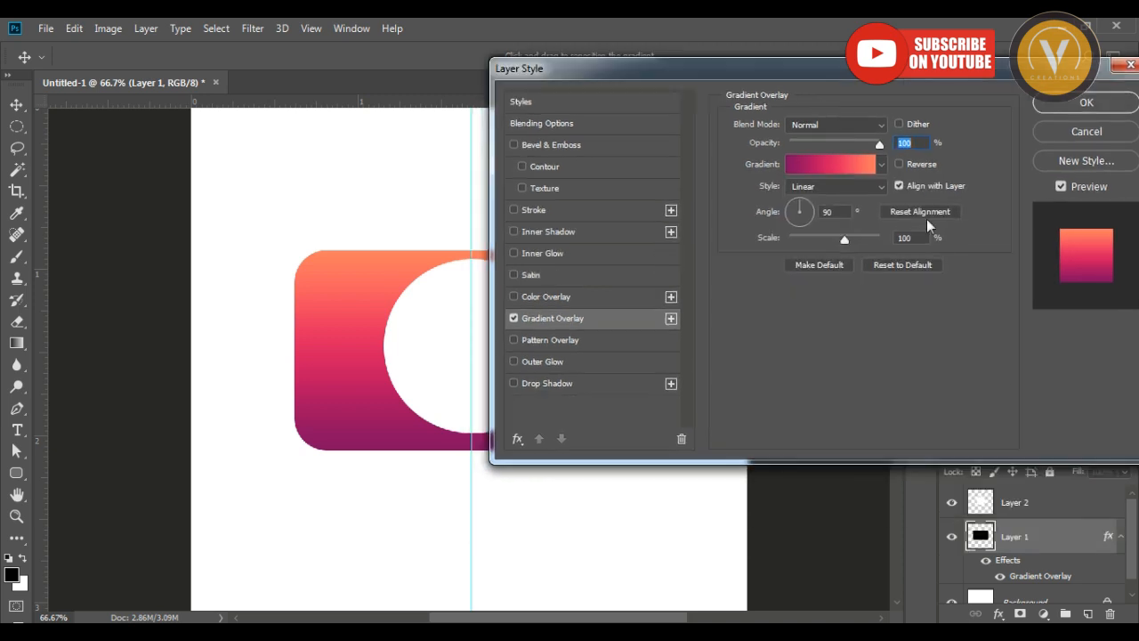
left_click(883, 163)
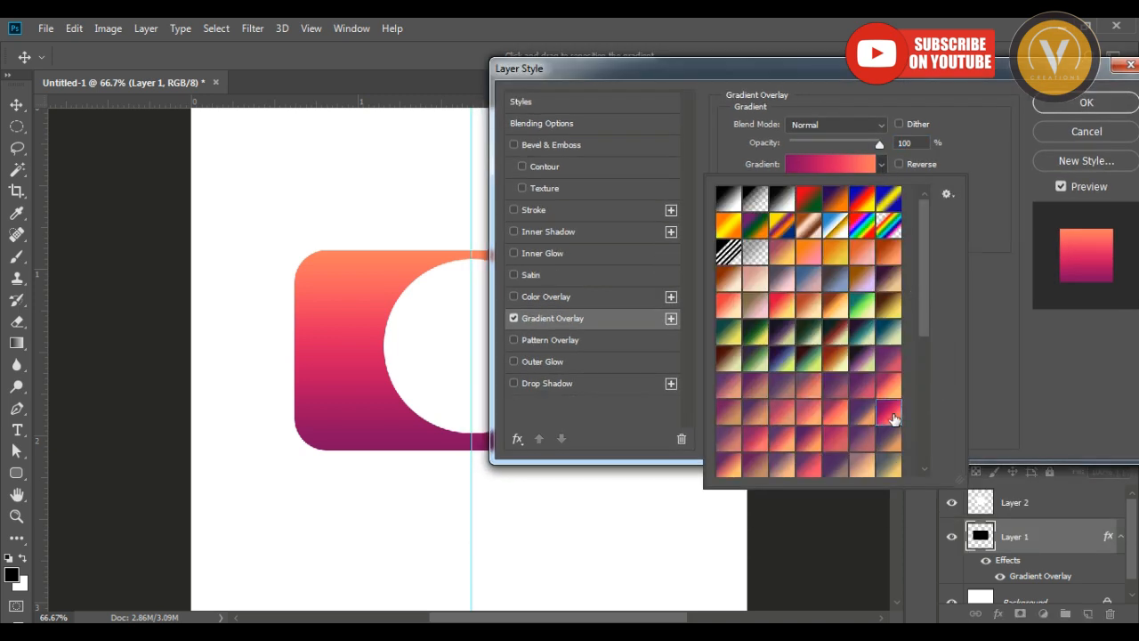
left_click(897, 392)
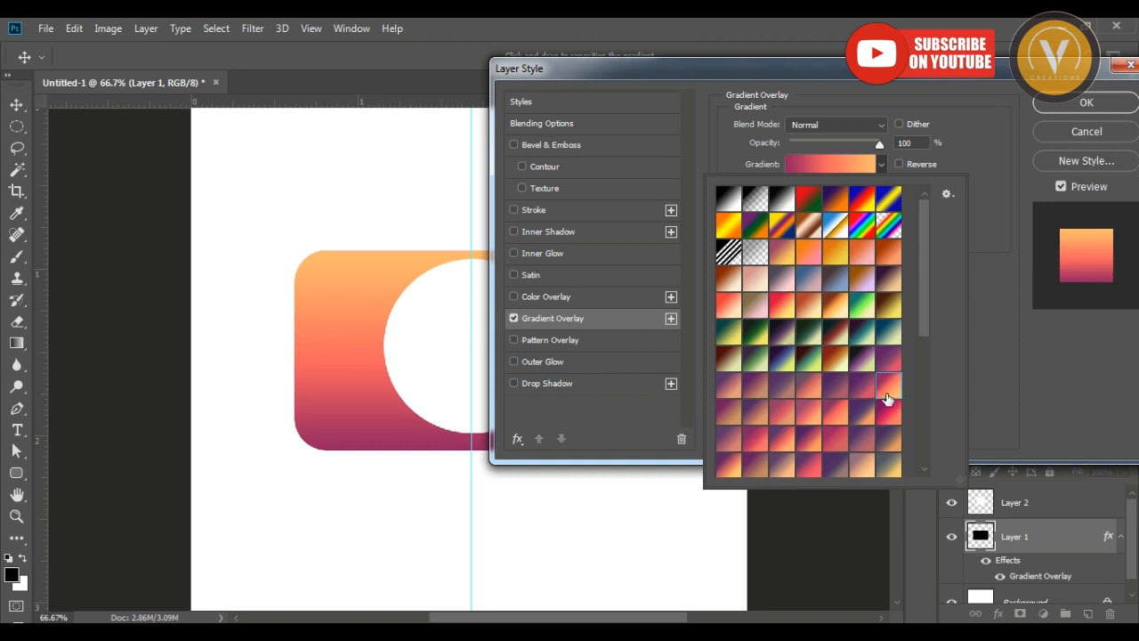
left_click(863, 413)
left_click(894, 414)
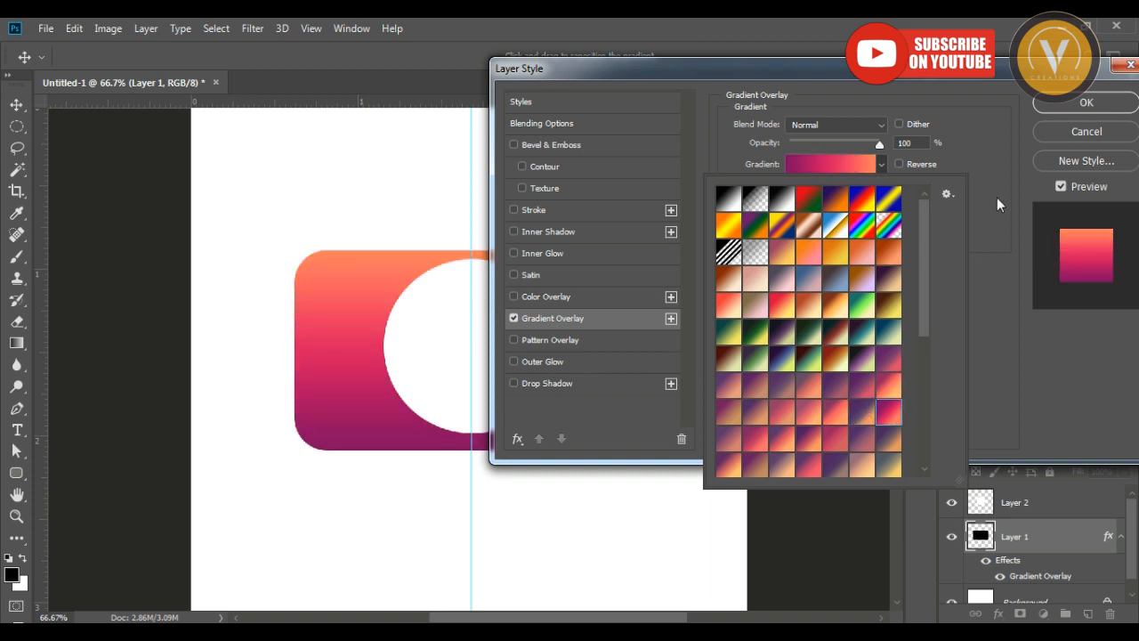
left_click(1078, 112)
left_click(1071, 111)
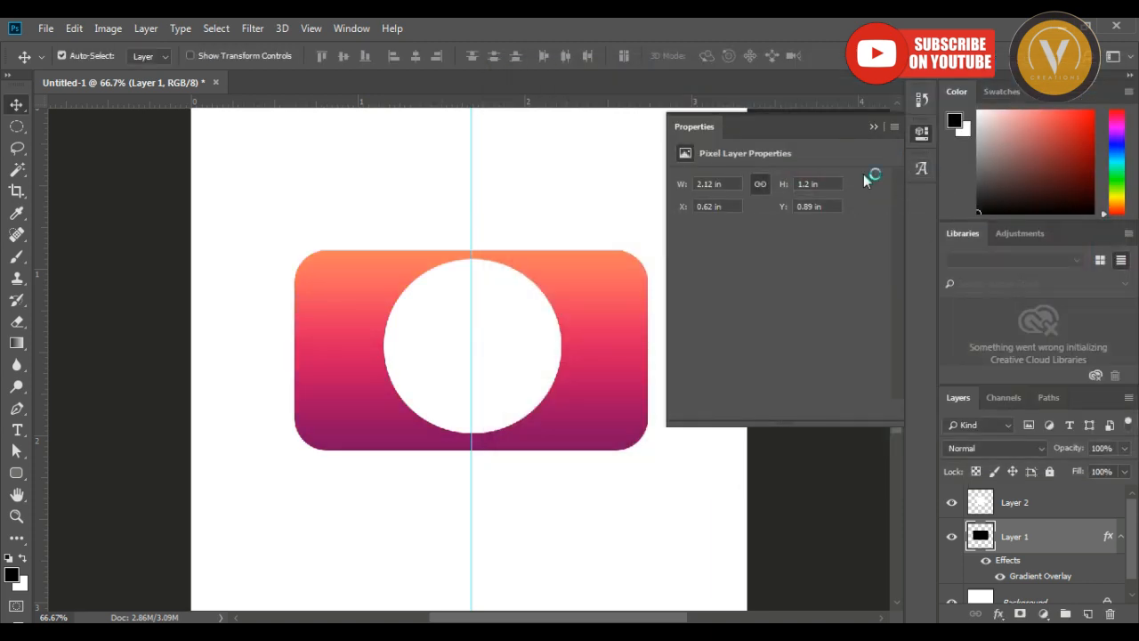
Draw a rounded rectangle path about 1.08 by 0.17 in just above the camera body, with the circle's layer active.
left_click(498, 312)
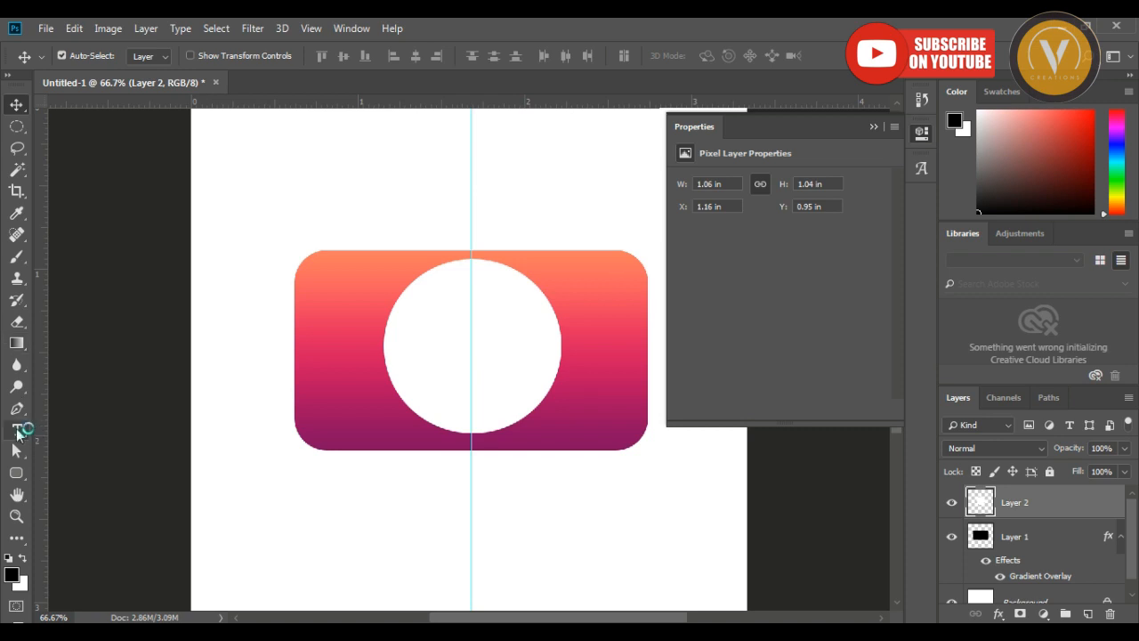
left_click(18, 474)
right_click(18, 474)
left_click(64, 488)
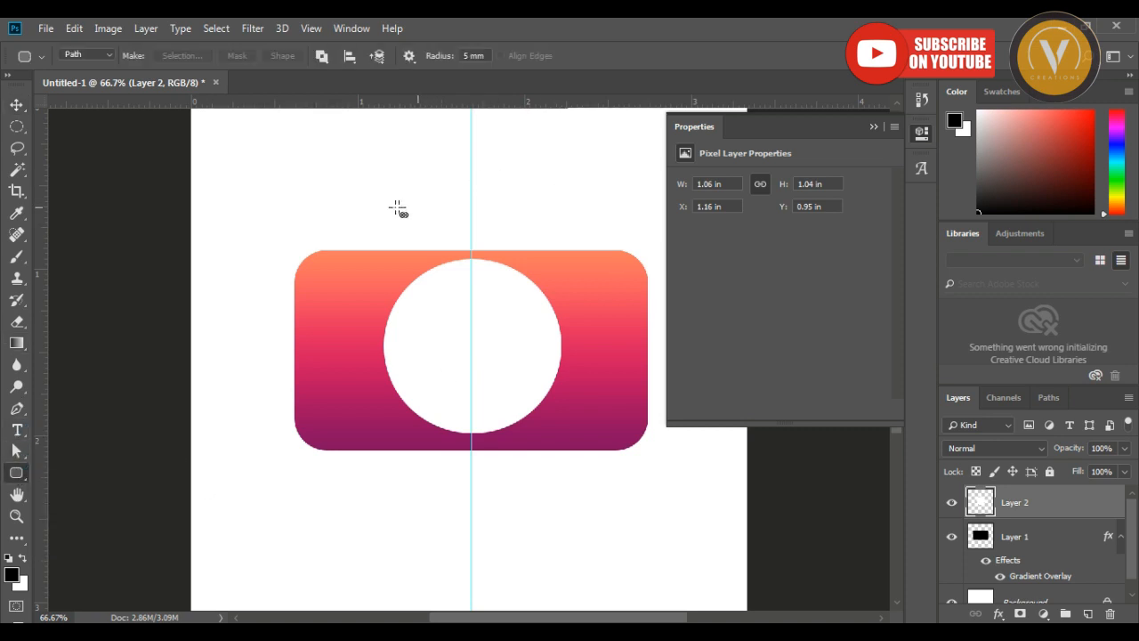
left_click_drag(397, 208, 562, 236)
Convert the rounded rectangle path to a selection, fill it with black on a new layer and deselect.
key("ctrl+Return")
key("ctrl+shift+n")
key("Return")
key("alt+BackSpace")
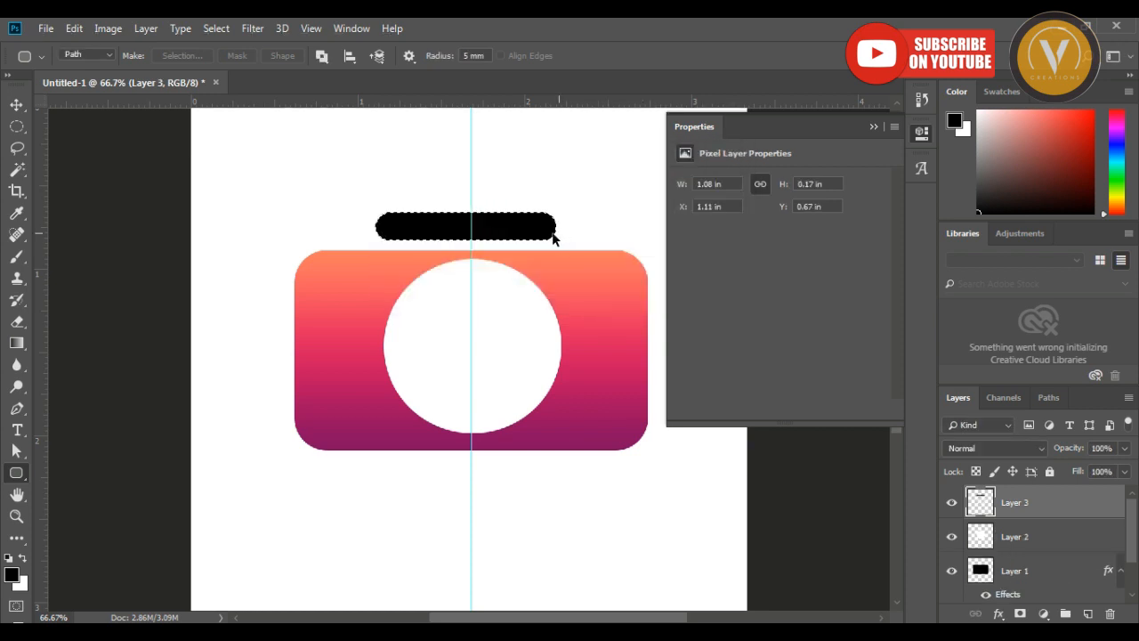
key("v")
key("ctrl+d")
Shift the black bar slightly to centre it on the guide, at about X 1.14 in, Y 0.68 in.
key("ctrl+t")
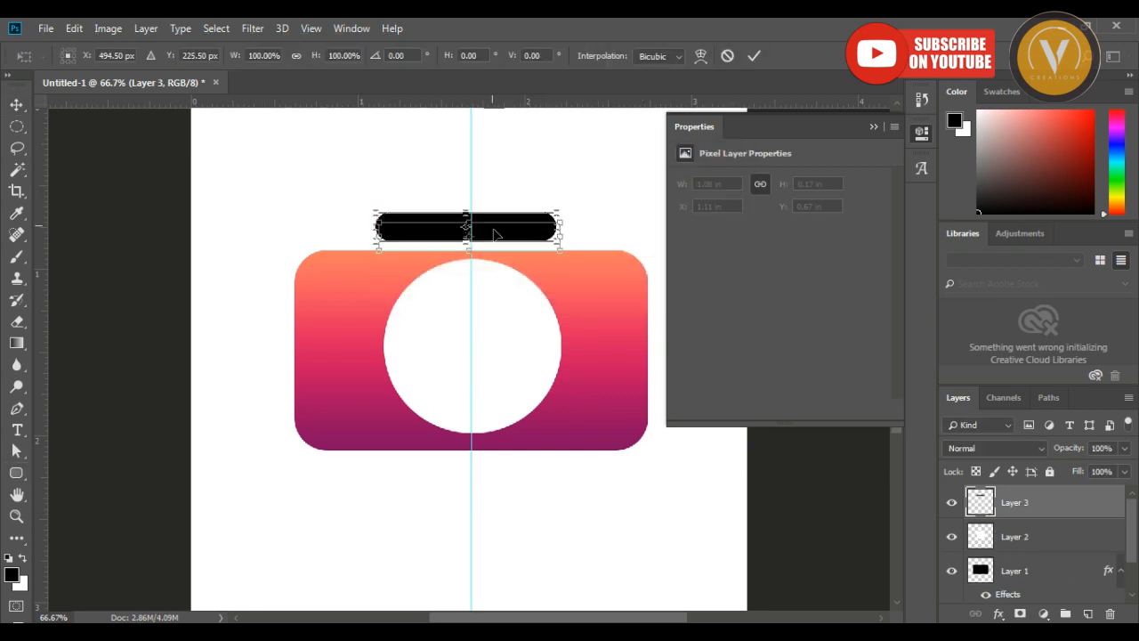
left_click_drag(495, 226, 496, 228)
key("Return")
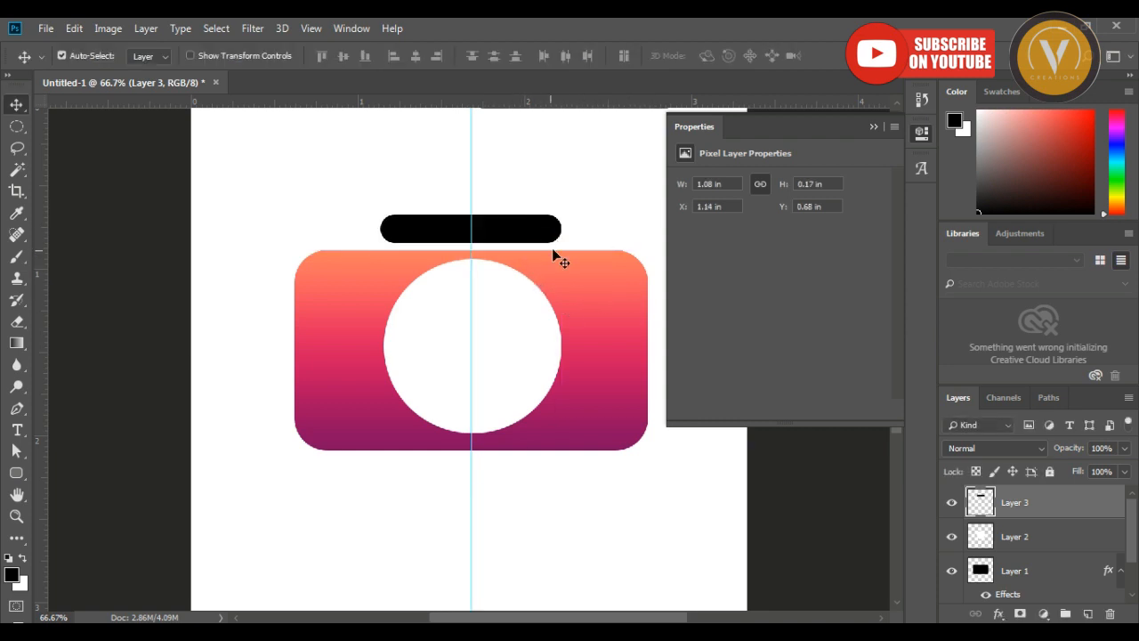
Add the purple-to-orange Gradient Overlay to the bar above the body, with its angle set to 93°.
left_click(998, 613)
left_click(1023, 563)
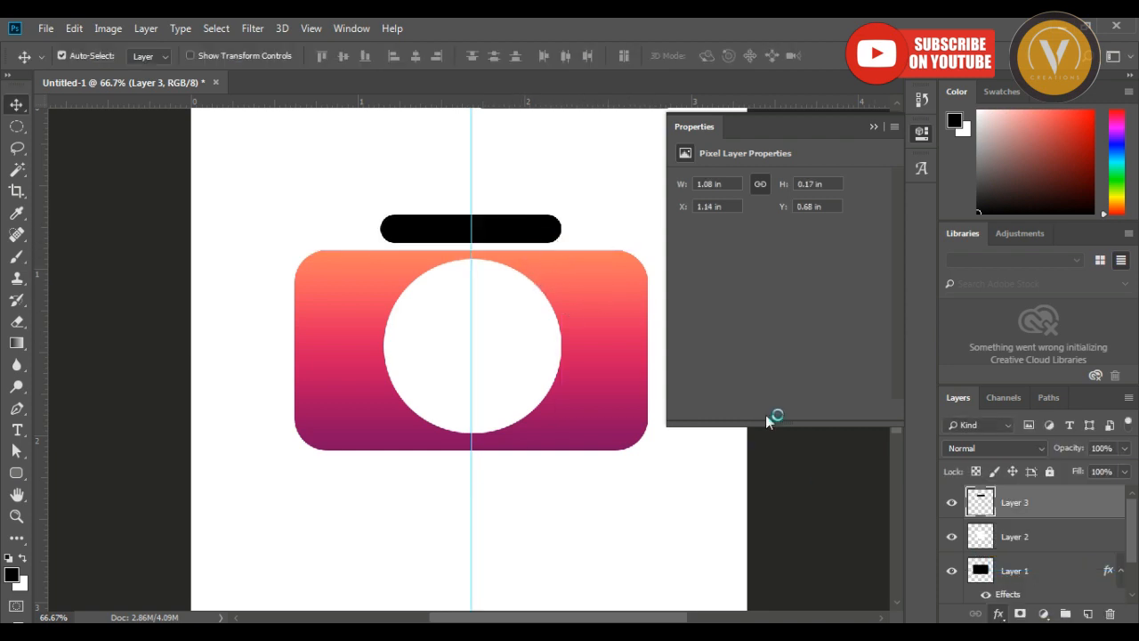
left_click_drag(633, 66, 712, 211)
left_click(864, 367)
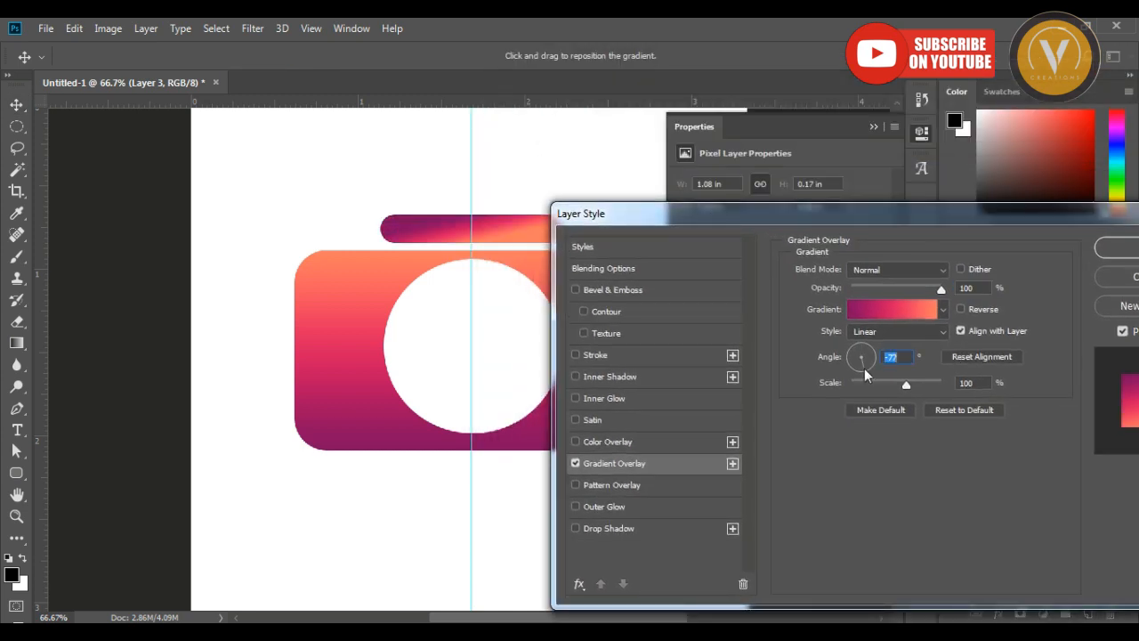
left_click(861, 345)
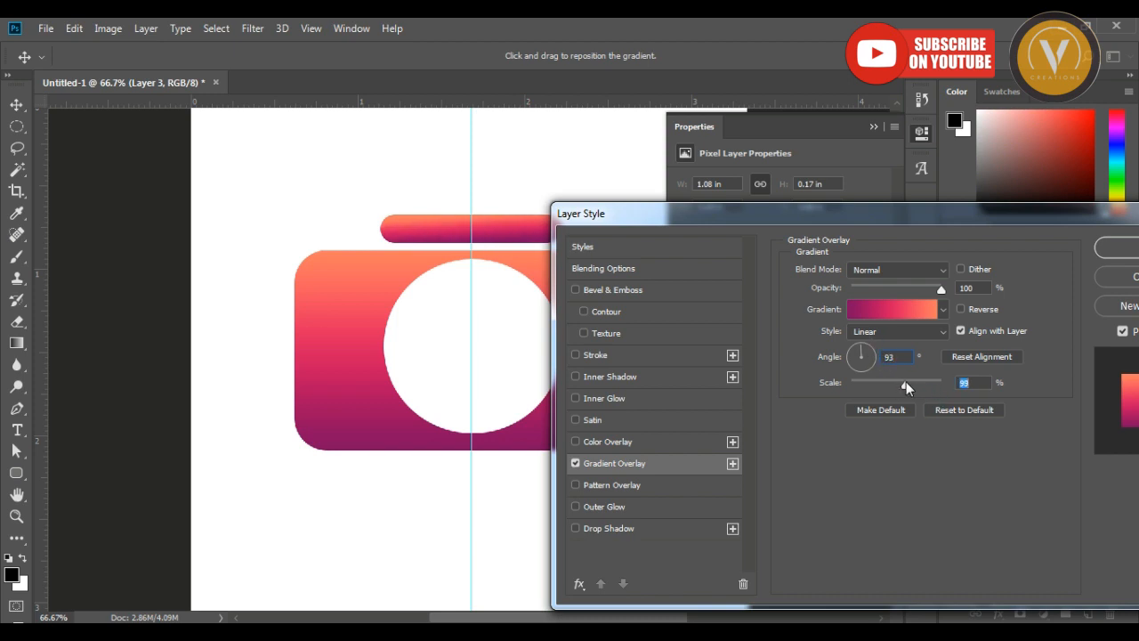
left_click(1116, 247)
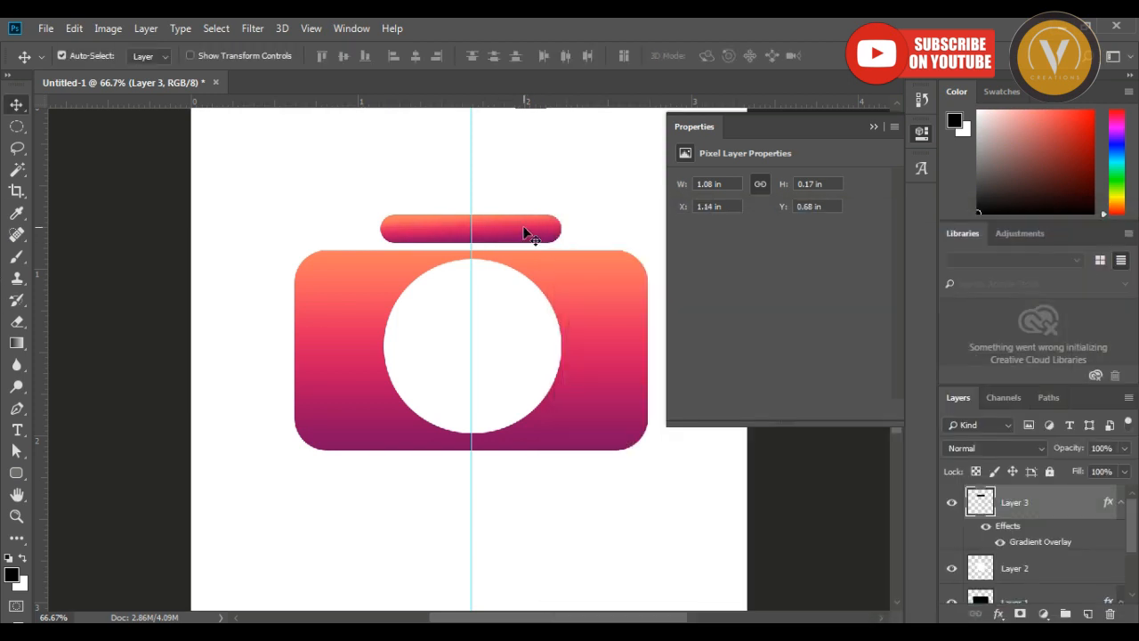
Move the bar down to the camera body's upper edge and delete its lower half with a rectangular selection.
left_click_drag(525, 233, 528, 240)
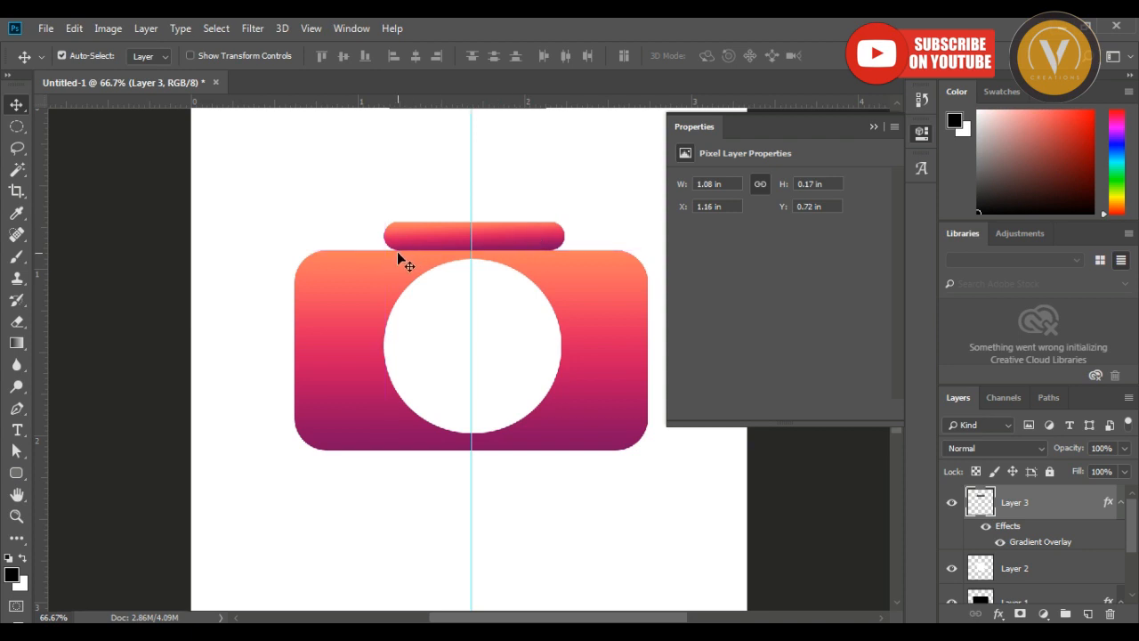
left_click(17, 126)
left_click(85, 119)
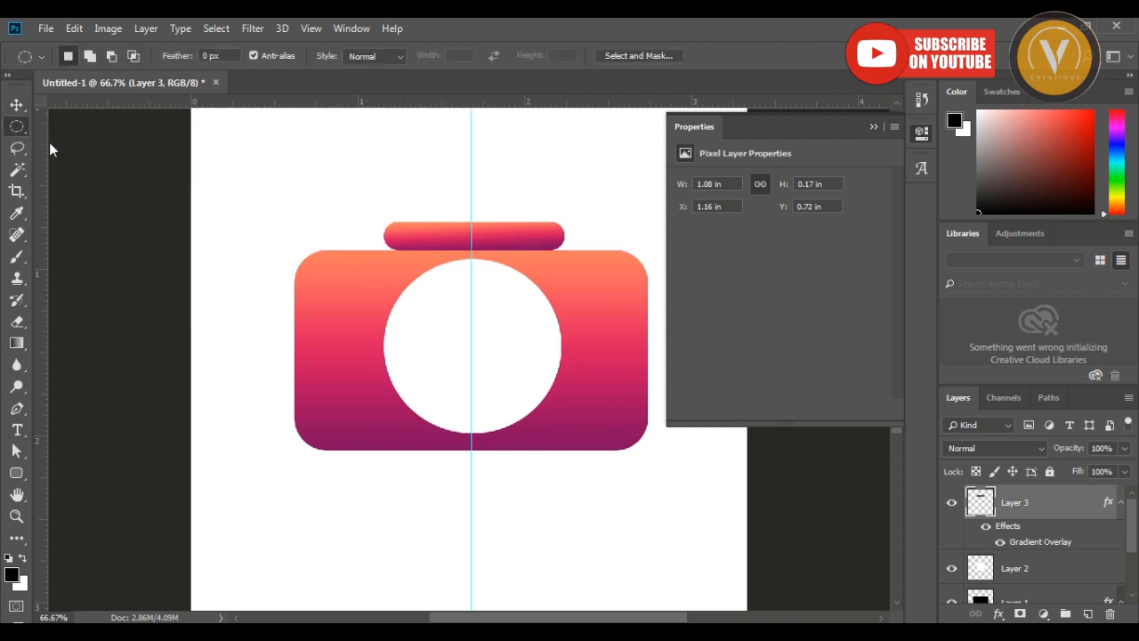
left_click(17, 126)
left_click(85, 119)
left_click_drag(379, 237, 584, 280)
key("Delete")
key("ctrl+d")
key("v")
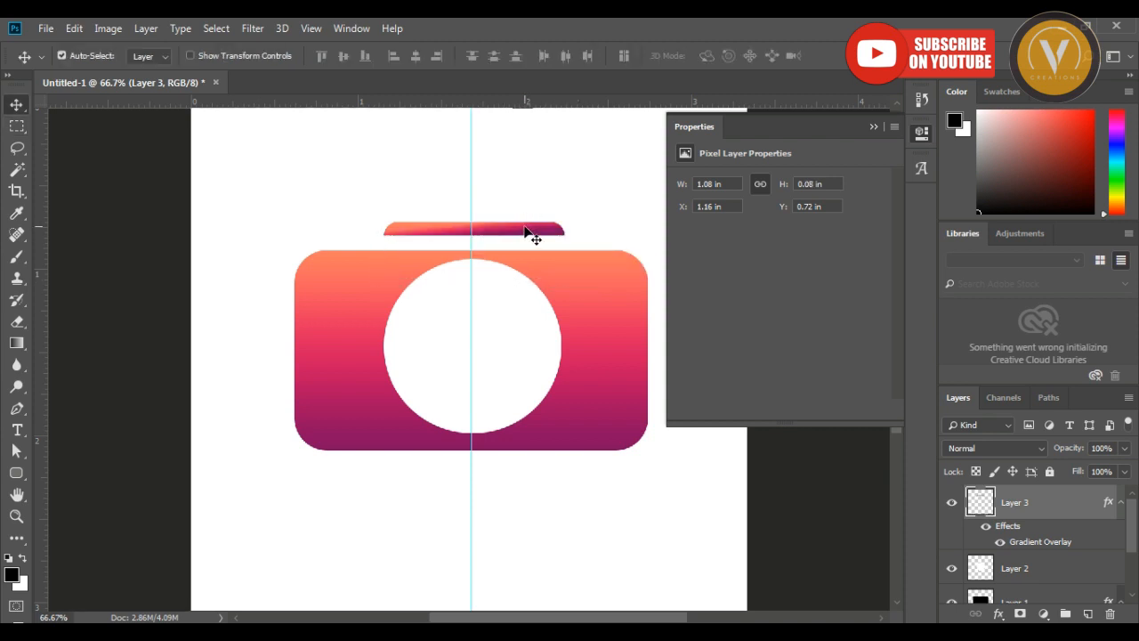
Nudge the trimmed bar down to about Y 0.78 in, leaving a narrow gap above the camera body.
key("Down")
key("Down")
key("Down")
key("Down")
key("Down")
key("Down")
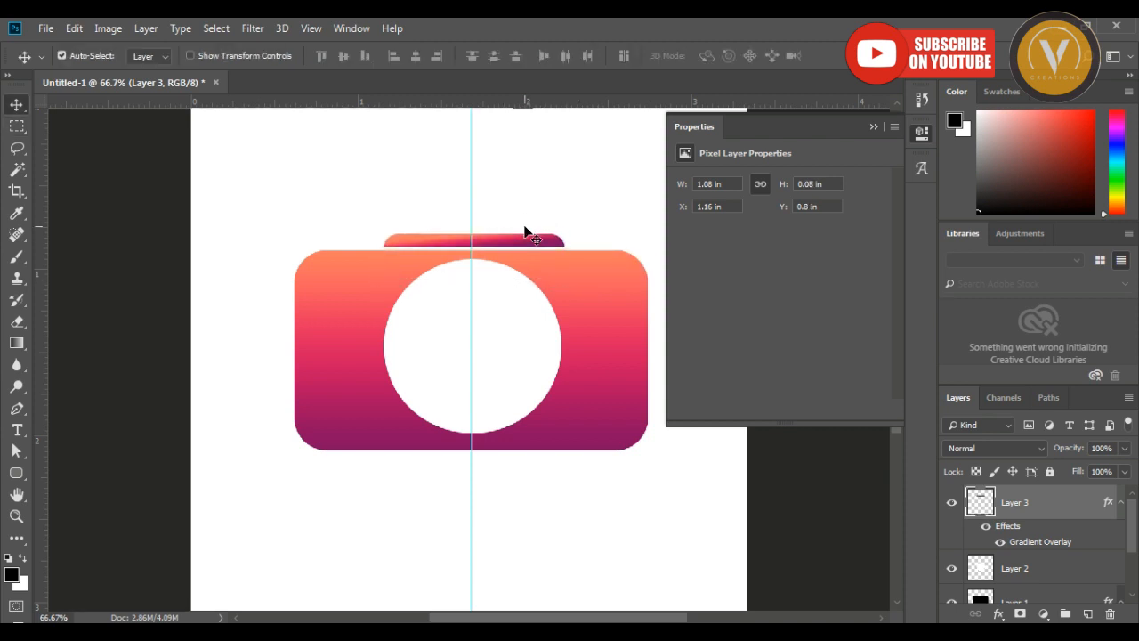
key("Down")
key("Down")
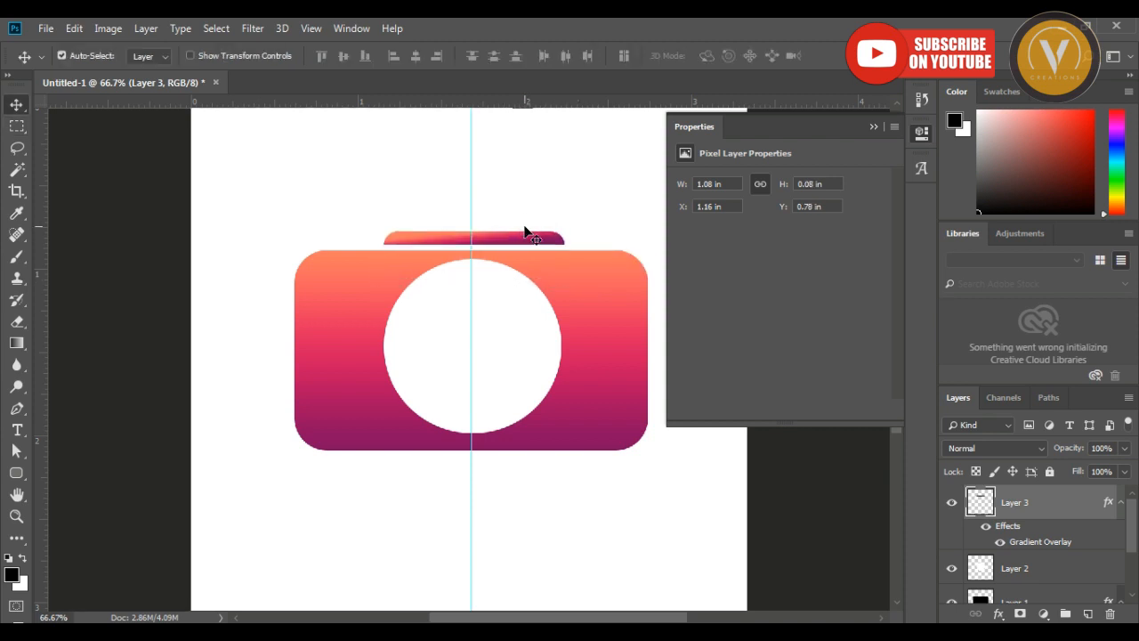
Duplicate the white circle's layer and shrink the copy around its centre to about 0.85 by 0.84 in.
right_click(528, 304)
left_click(538, 308)
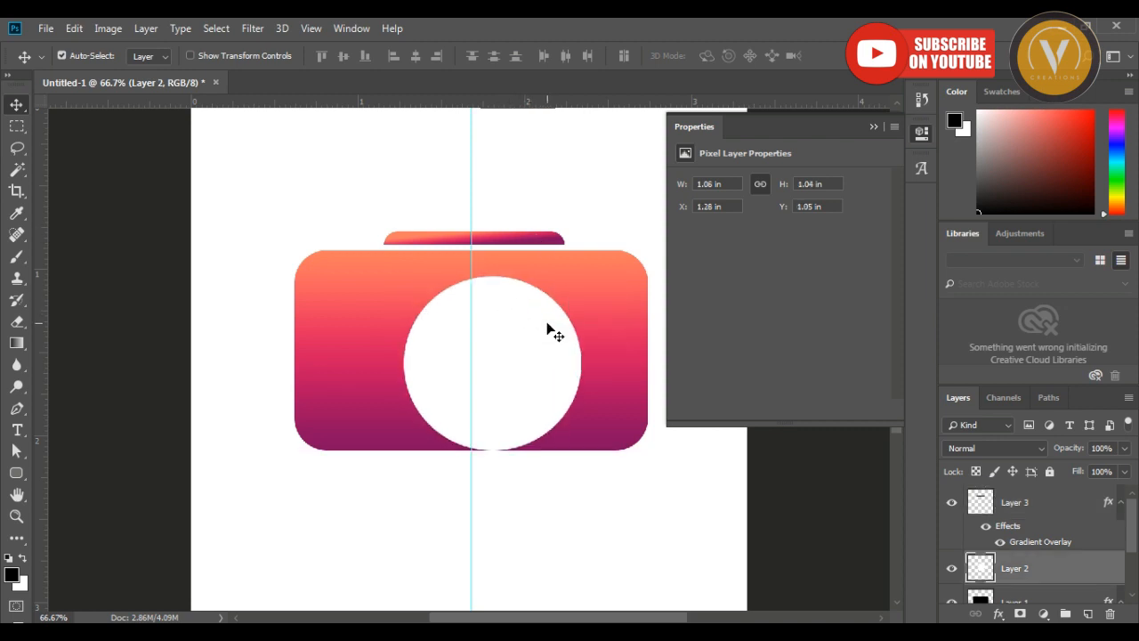
key("ctrl+j")
mouse_move(525, 336)
left_mouse_down()
mouse_move(495, 331)
mouse_move(508, 333)
left_mouse_up()
right_click(478, 317)
left_click(484, 324)
key("ctrl+z")
key("ctrl+t")
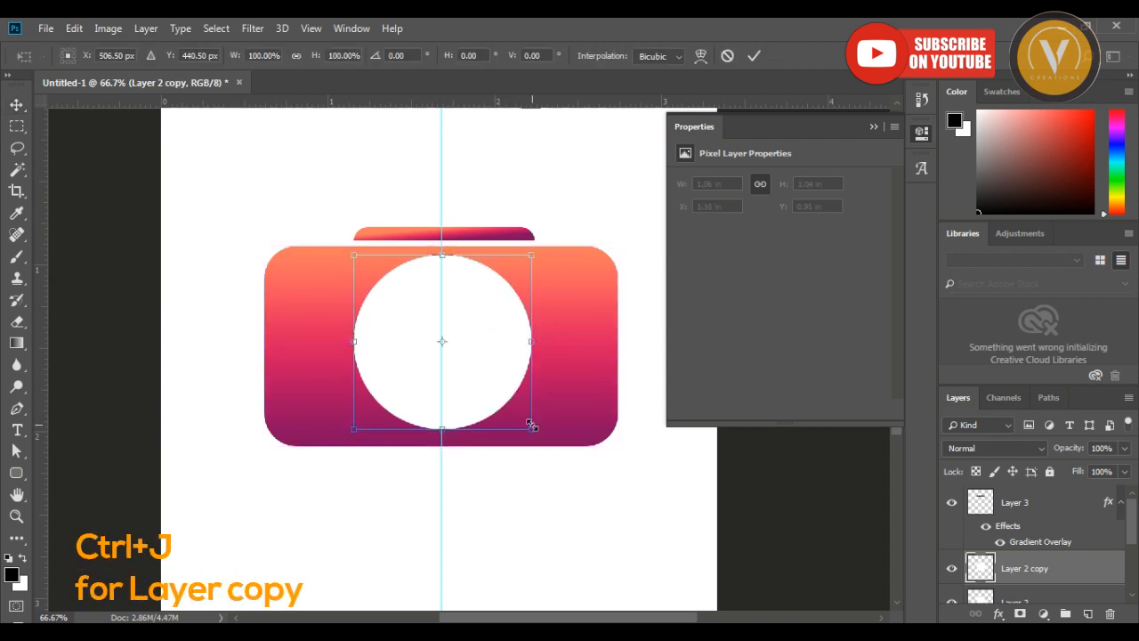
left_click_drag(532, 432, 516, 414)
key("Return")
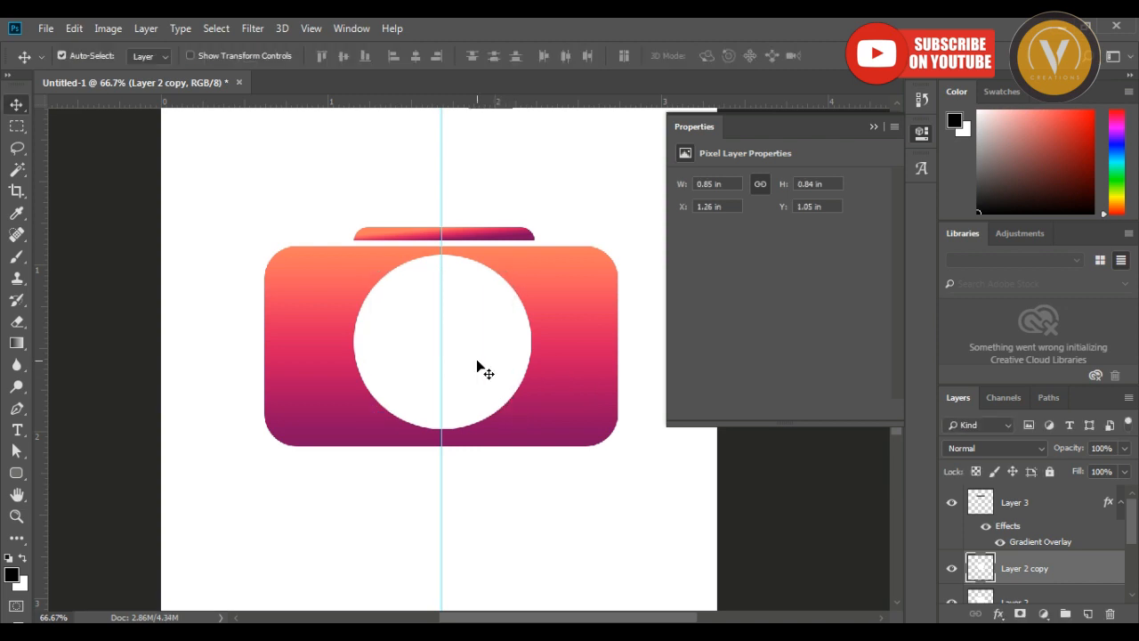
Apply the purple-to-orange Gradient Overlay at 93° to the smaller circle copy.
left_click(996, 614)
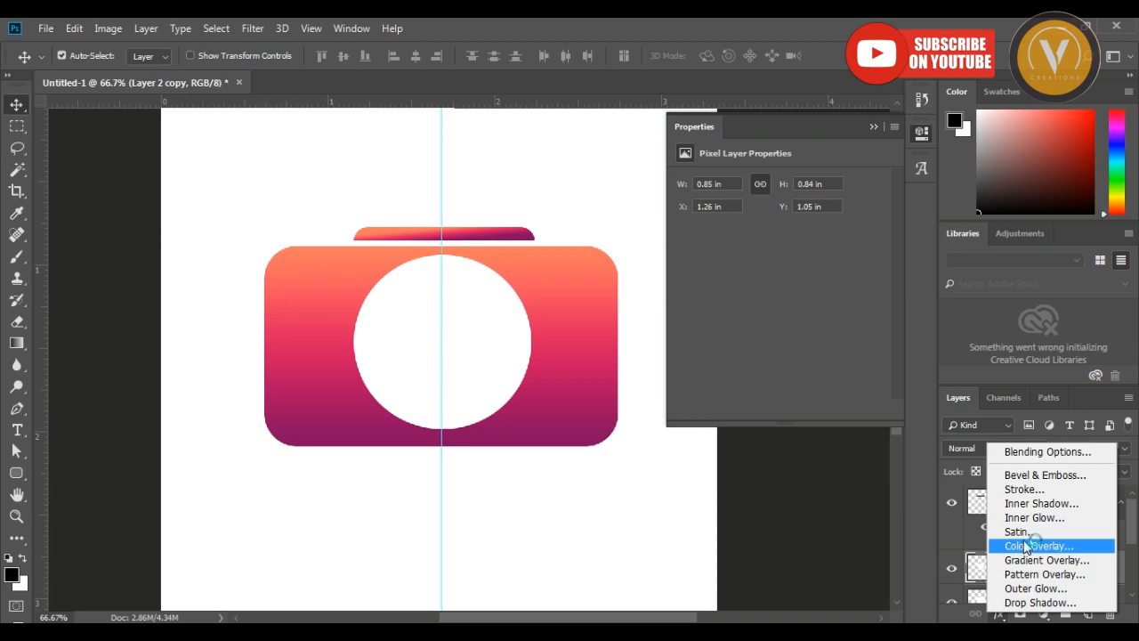
left_click(1034, 559)
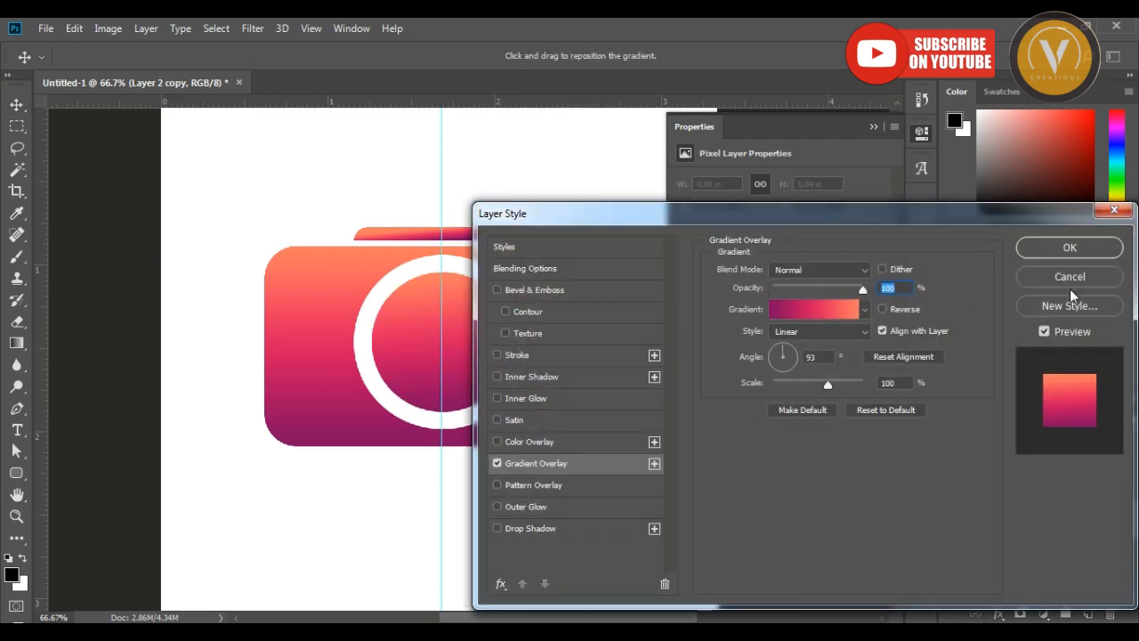
left_click(1068, 248)
On a new layer, draw a rectangular selection about 2.4 by 1.7 in around the whole camera, leaving a margin.
key("alt+[")
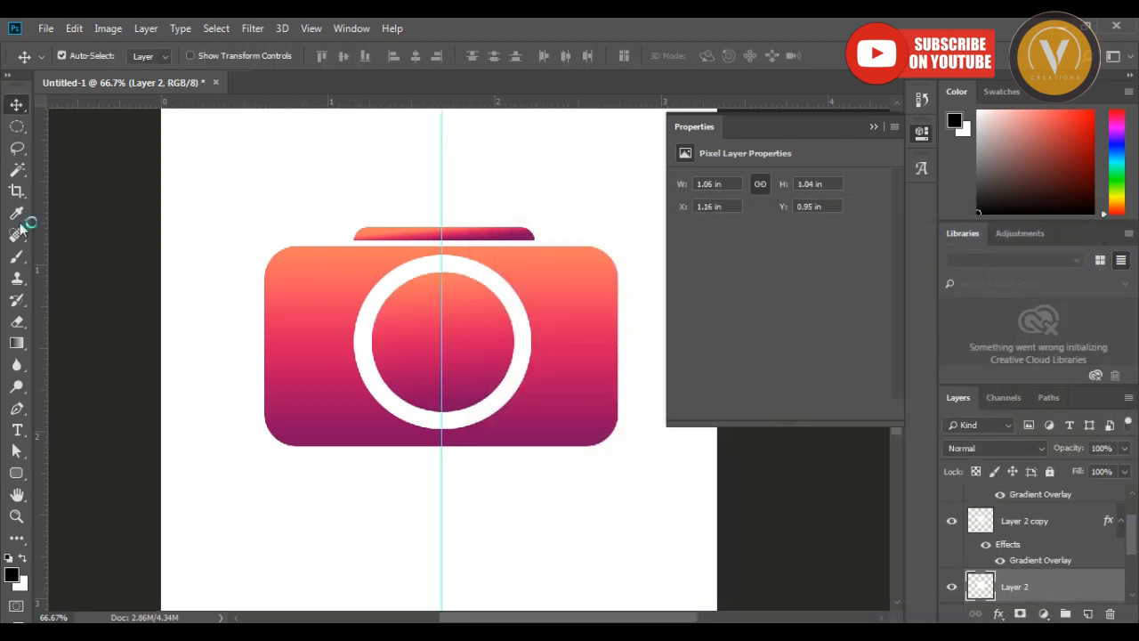
left_click(27, 132)
left_click(62, 126)
left_click_drag(234, 203, 643, 485)
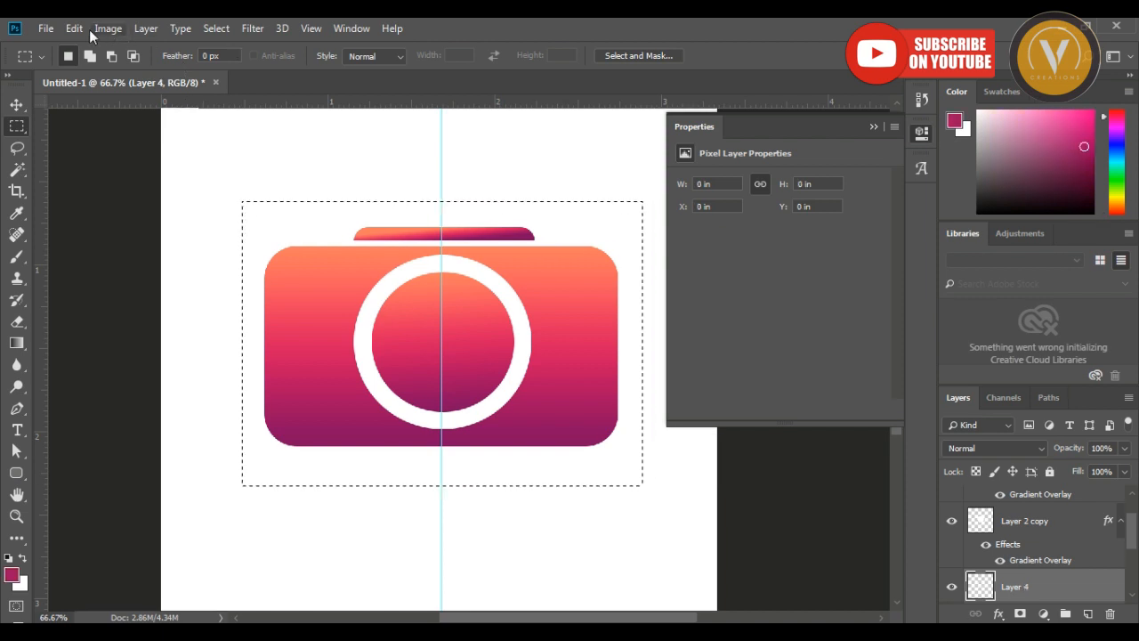
Stroke the rectangular selection with a 5 px magenta line centred on its edge and deselect.
left_click(74, 28)
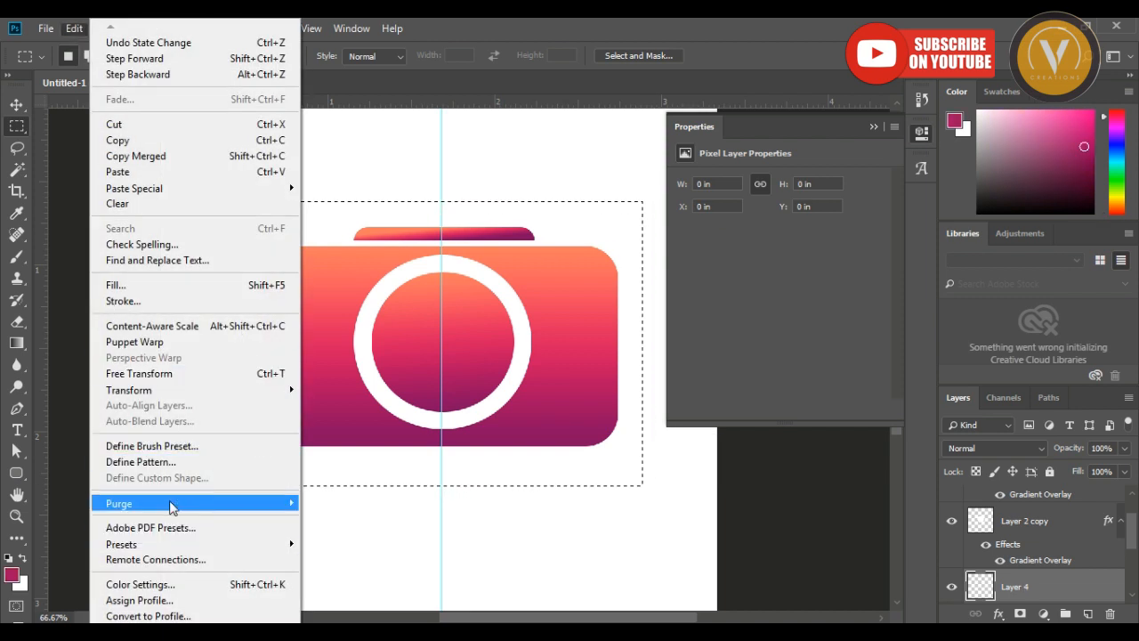
left_click(165, 301)
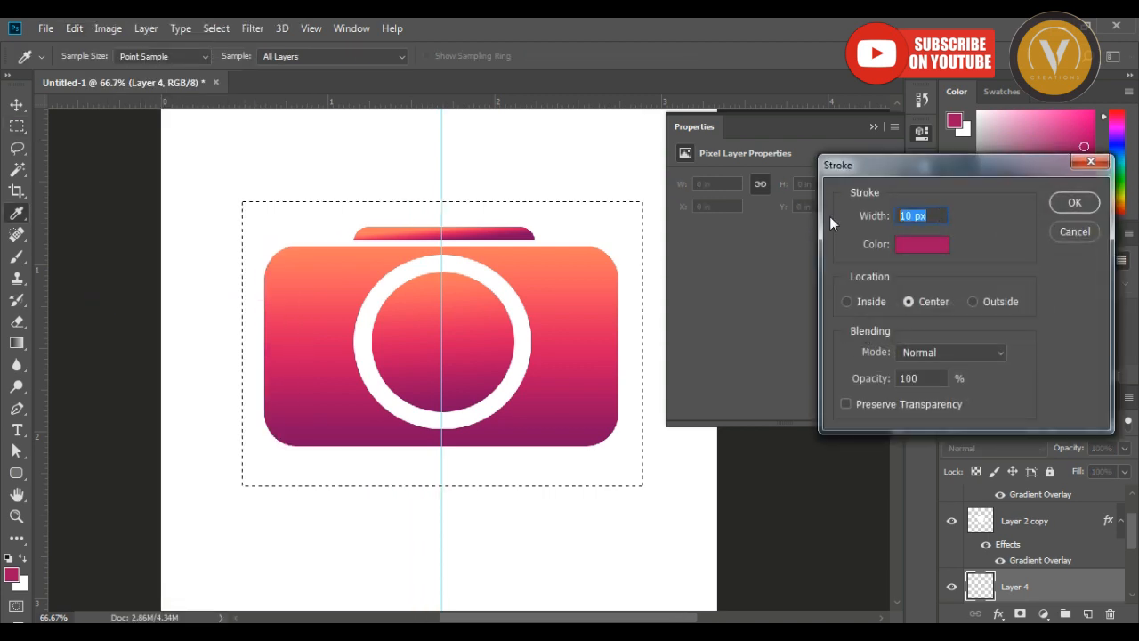
type("5")
key("Return")
key("m")
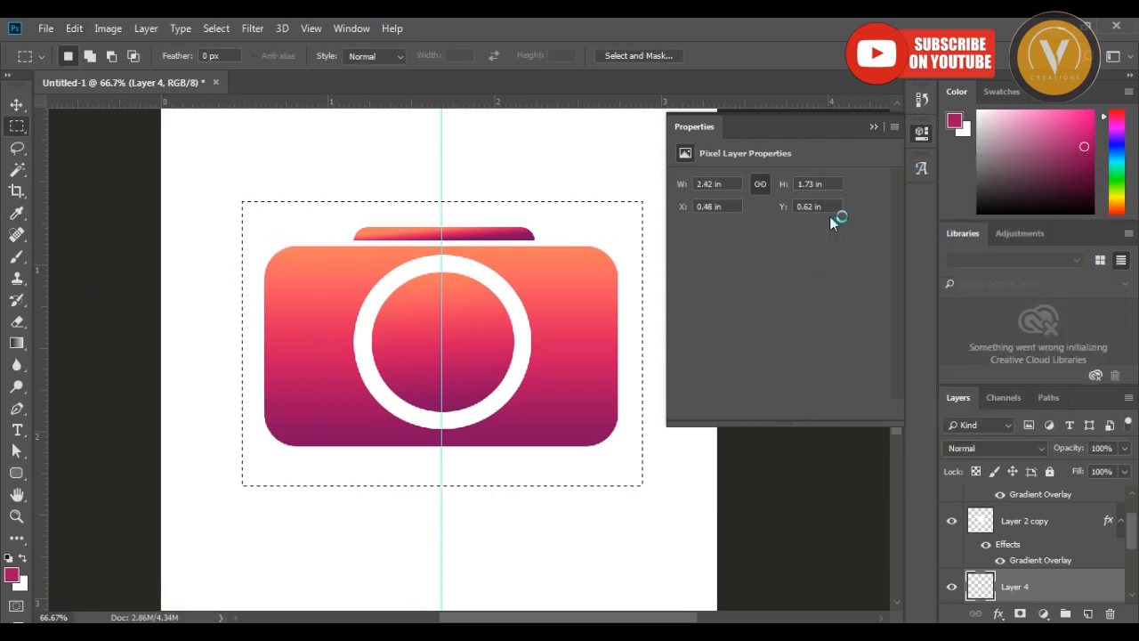
key("ctrl+d")
key("v")
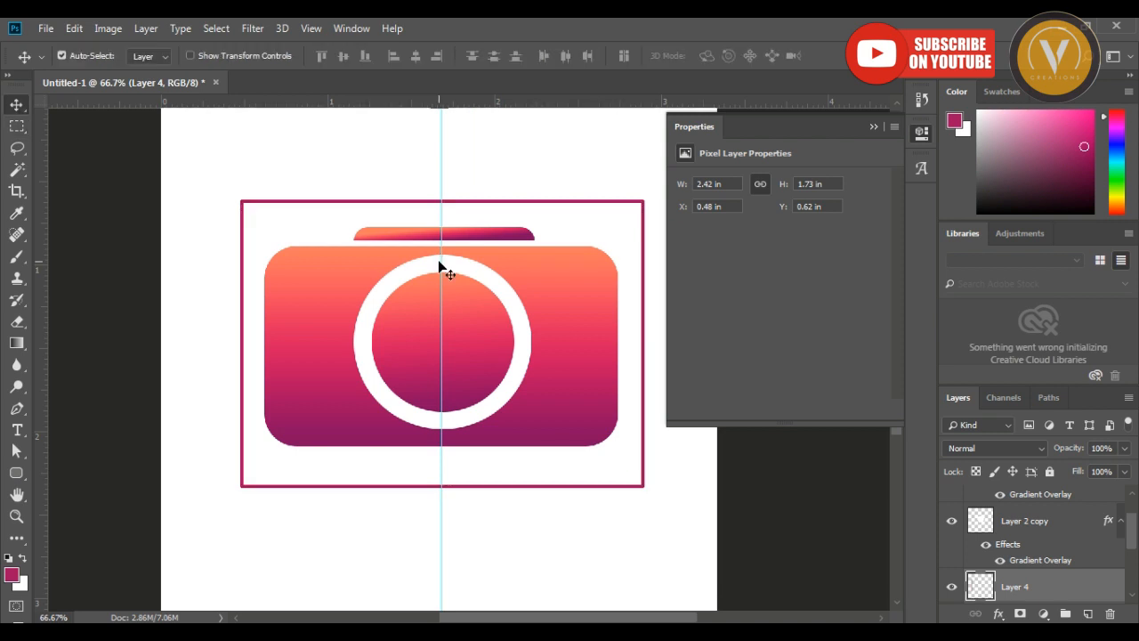
Delete the middle of all four frame sides with two combined rectangular selections, keeping only the corner brackets.
right_click(19, 132)
left_click(89, 123)
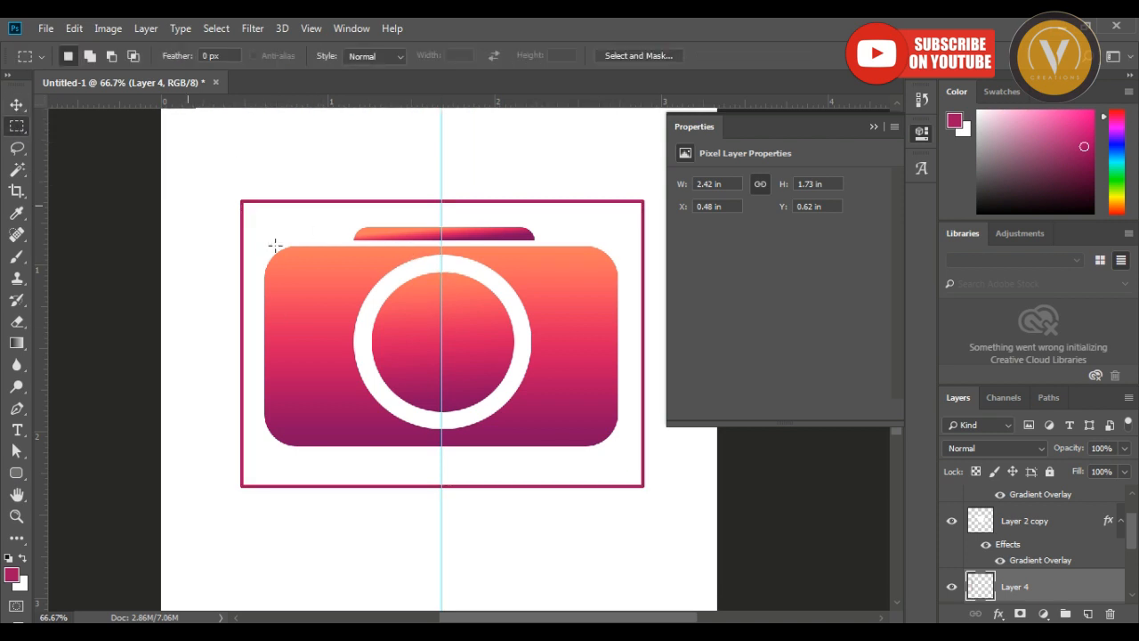
left_click_drag(255, 191, 628, 512)
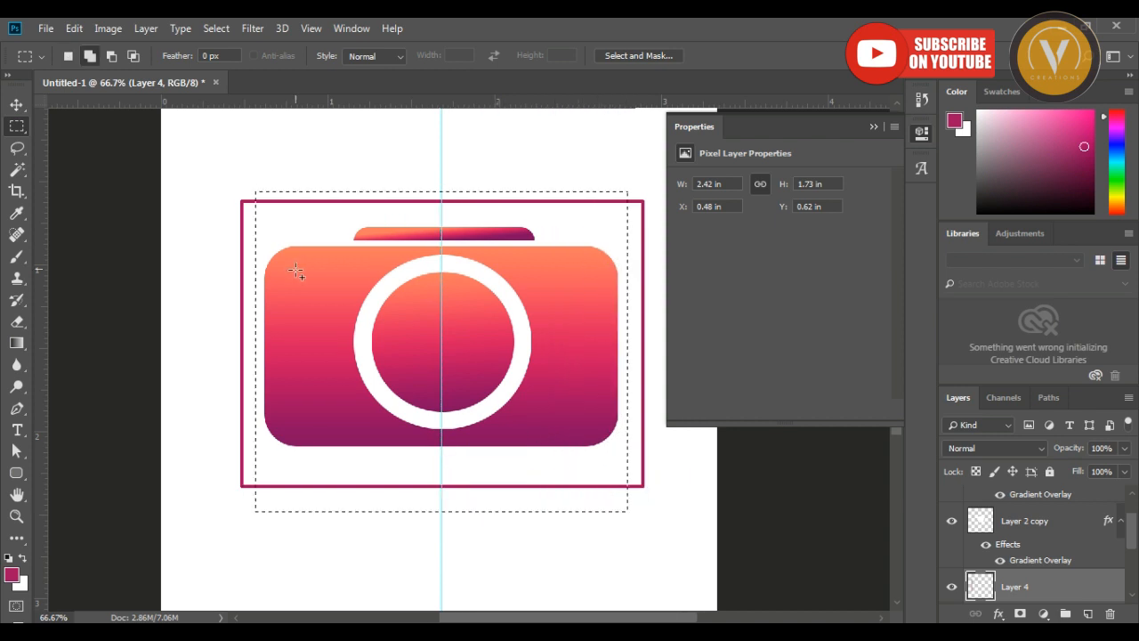
left_click_drag(222, 218, 652, 472)
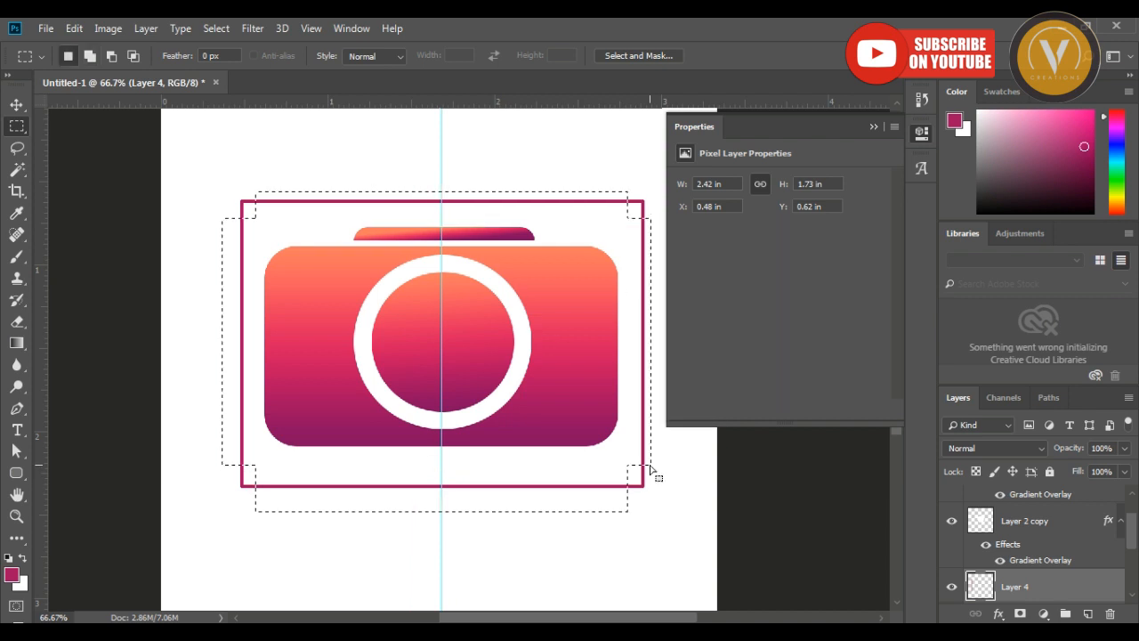
key("Delete")
key("ctrl+d")
Scale the corner brackets down around their centre to about 2.33 by 1.66 in.
key("ctrl+t")
key("Tab")
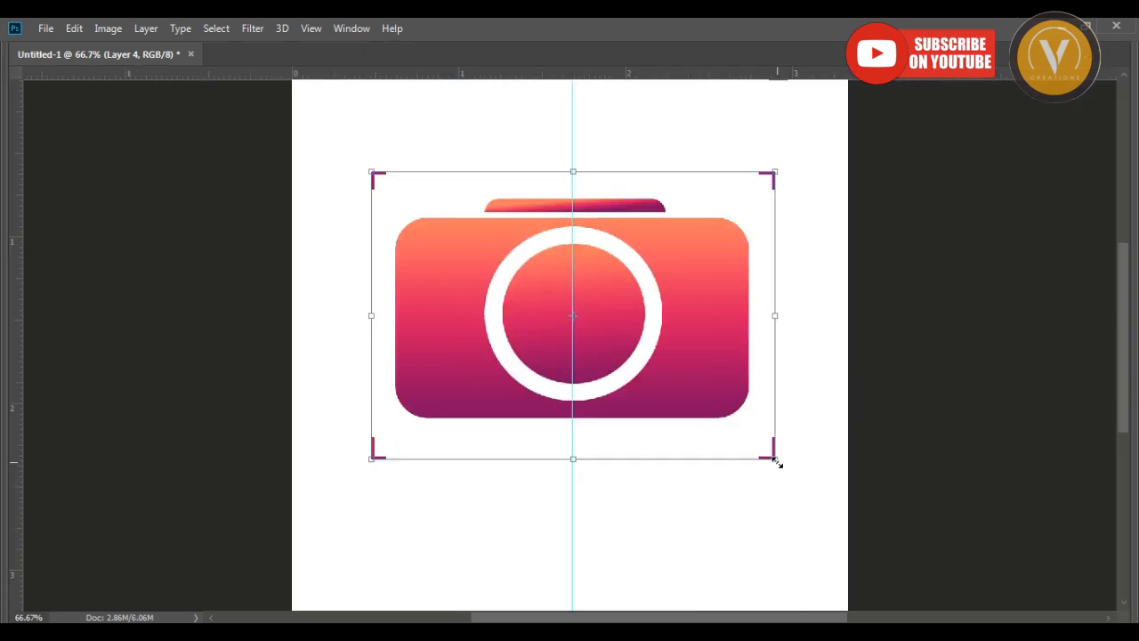
left_click_drag(774, 460, 767, 455)
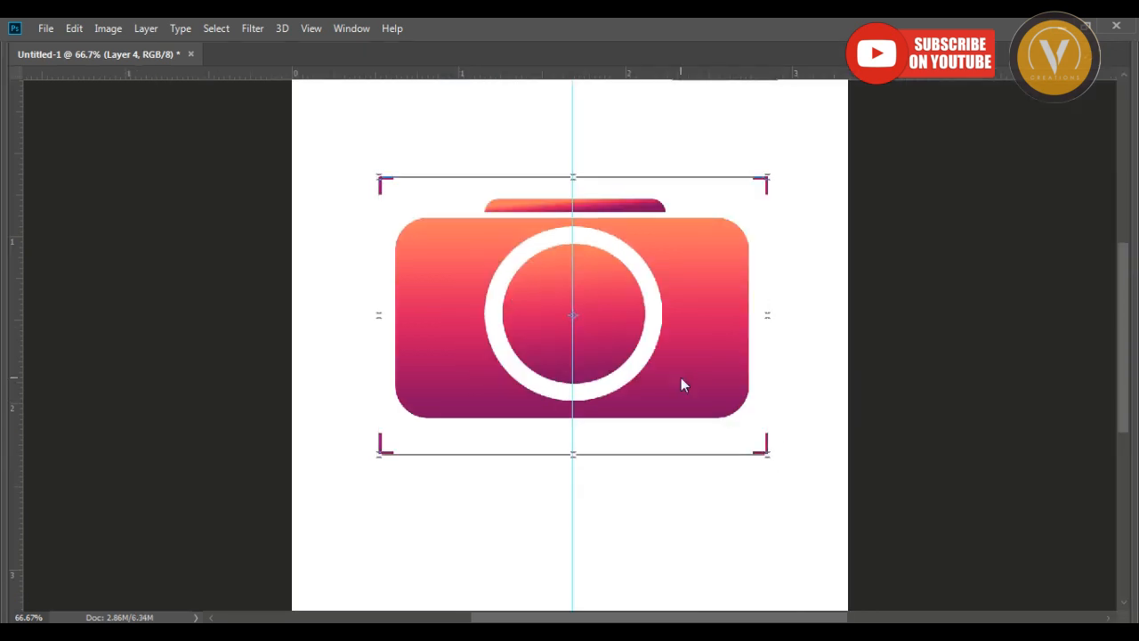
key("Return")
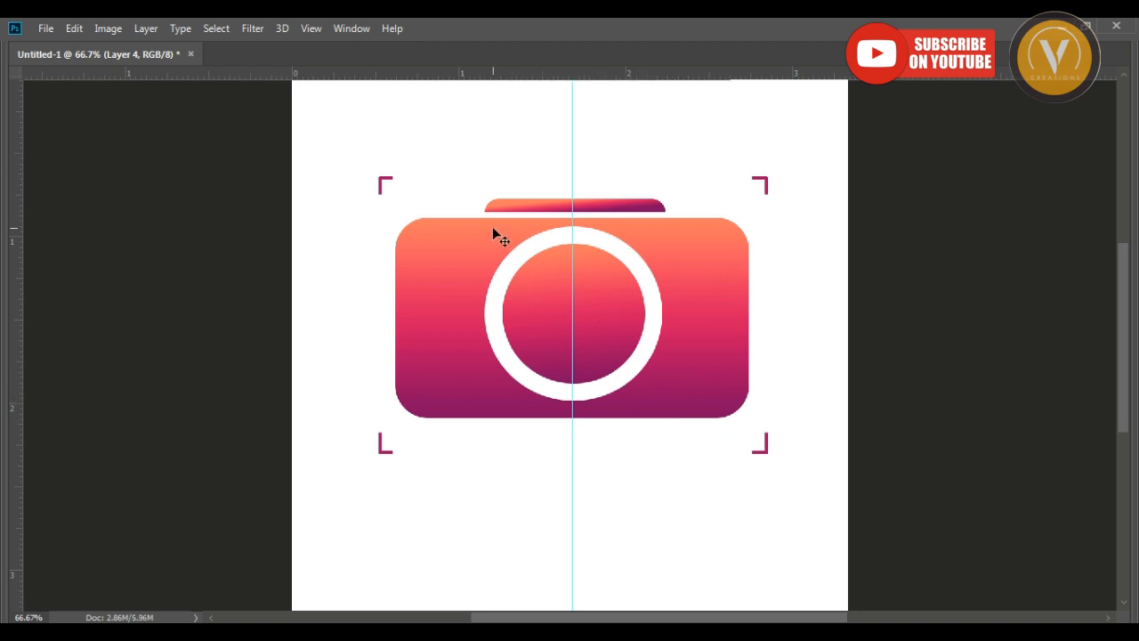
key("Tab")
Draw a rectangle path of about 480 by 534 px from the vertical centre guide over the camera's right half.
key("p")
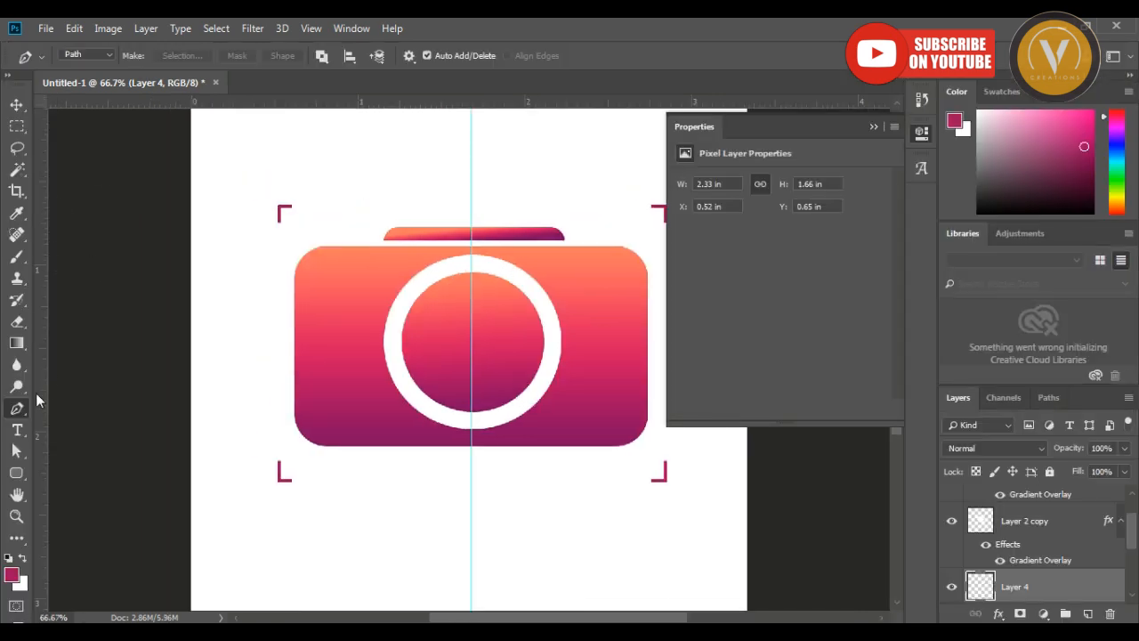
left_click(16, 473)
left_click(78, 485)
key("Tab")
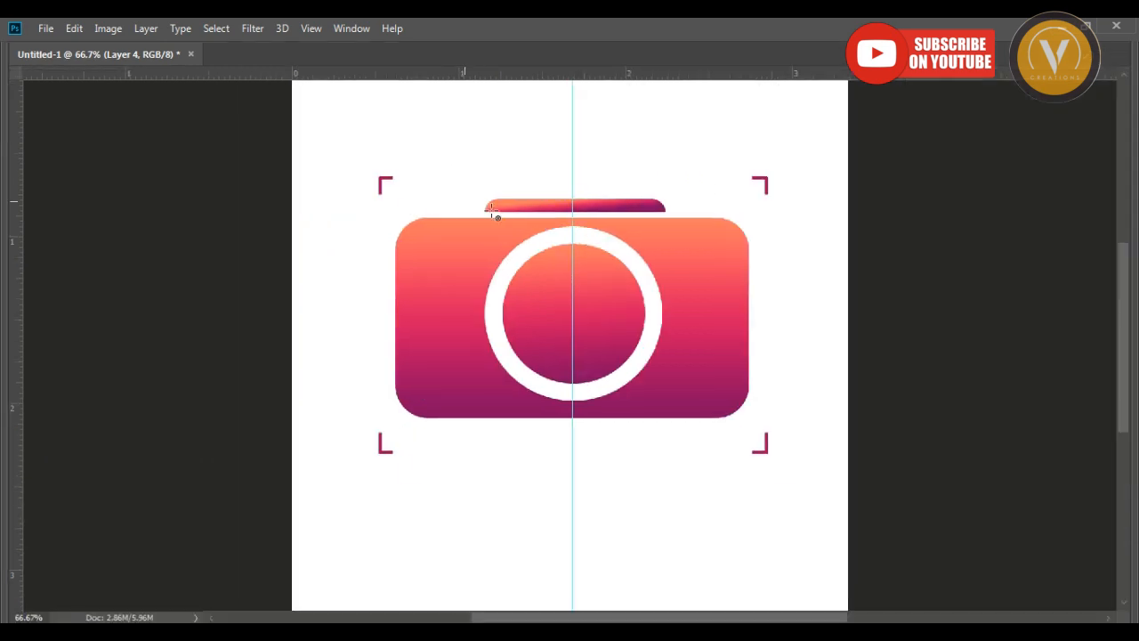
left_click_drag(585, 167, 839, 461)
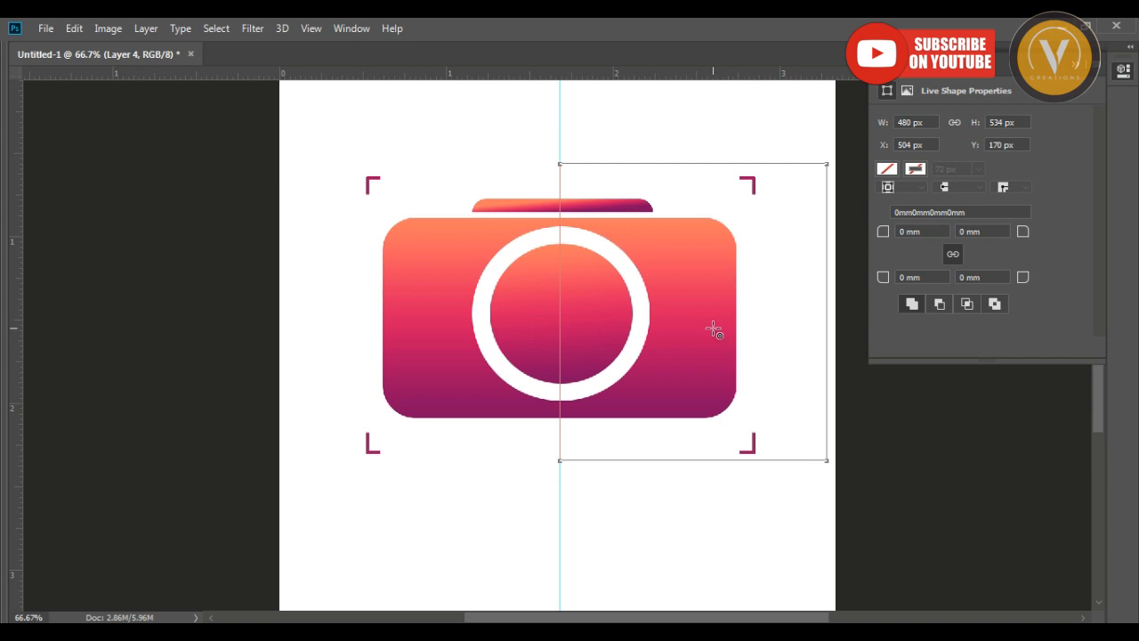
Turn the rectangle path into a selection, fill it with white on a new layer and bring that layer to the front.
key("ctrl+Return")
key("ctrl+shift+n")
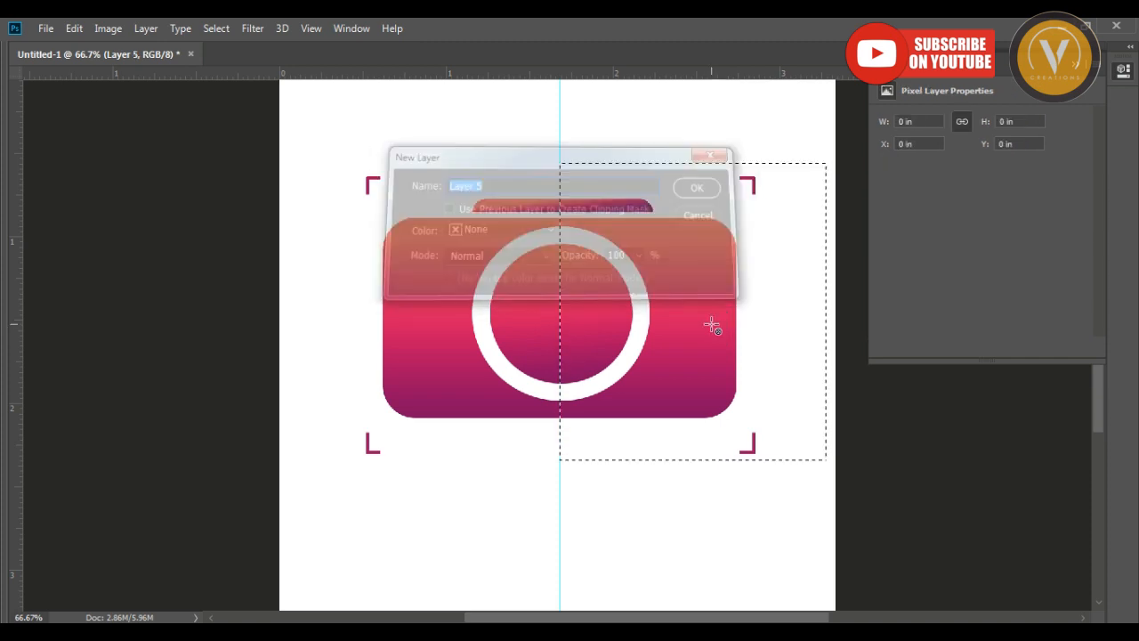
key("ctrl+BackSpace")
key("ctrl+d")
key("v")
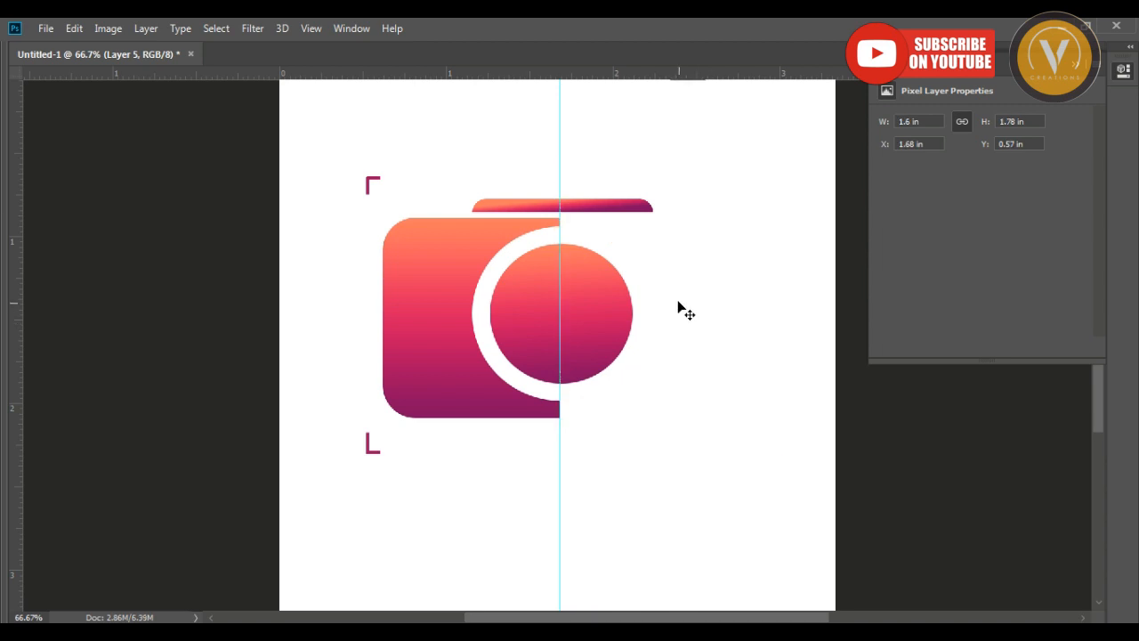
key("ctrl+shift+bracketright")
Distort the white rectangle's left corners so its edge slants across the camera, starting at about X 1.47 in.
key("ctrl+t")
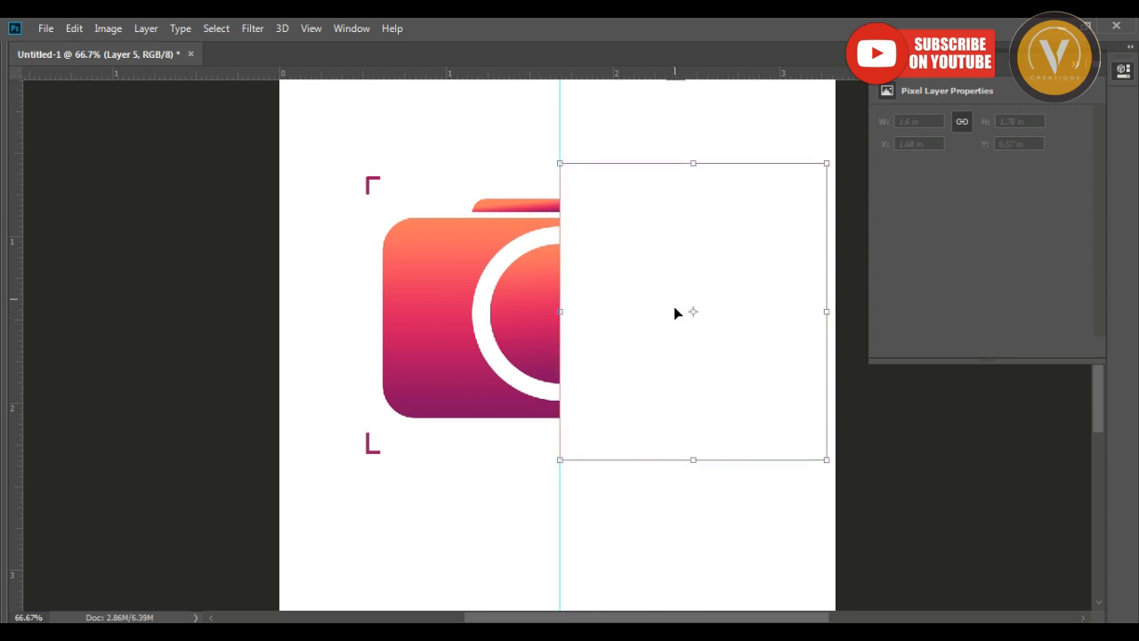
left_click_drag(555, 168, 526, 165)
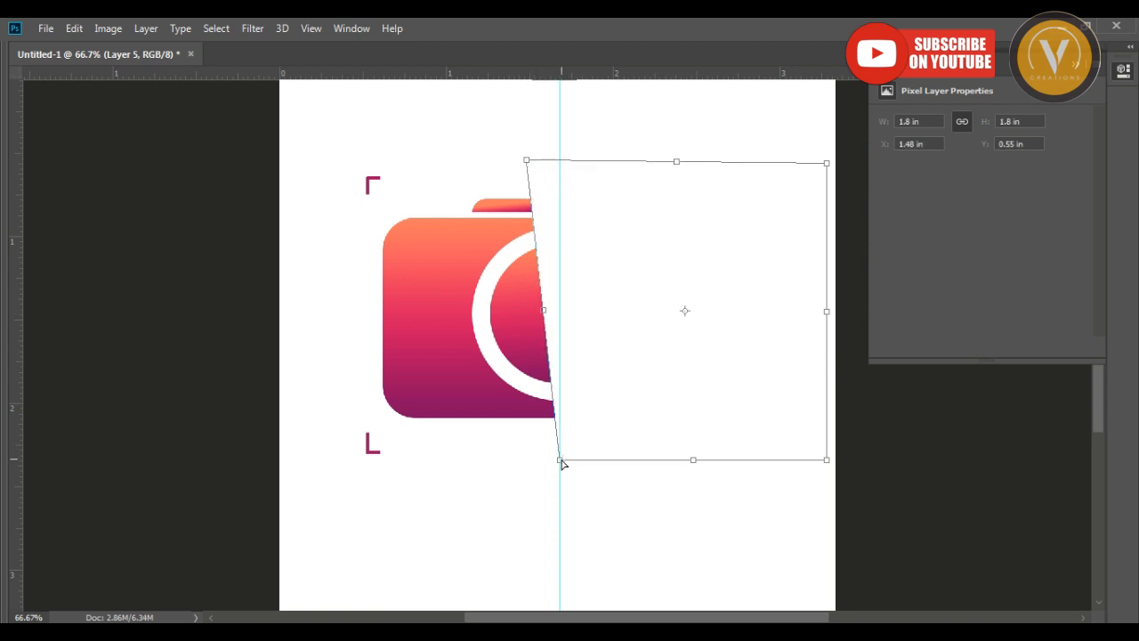
left_click_drag(562, 461, 614, 453)
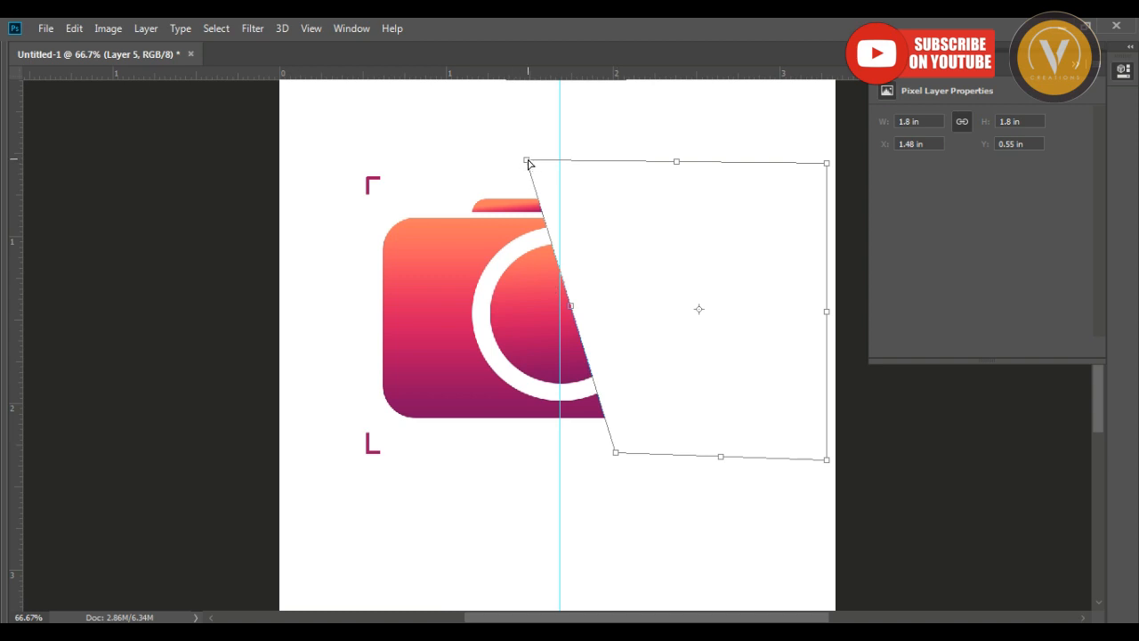
left_click_drag(528, 161, 536, 159)
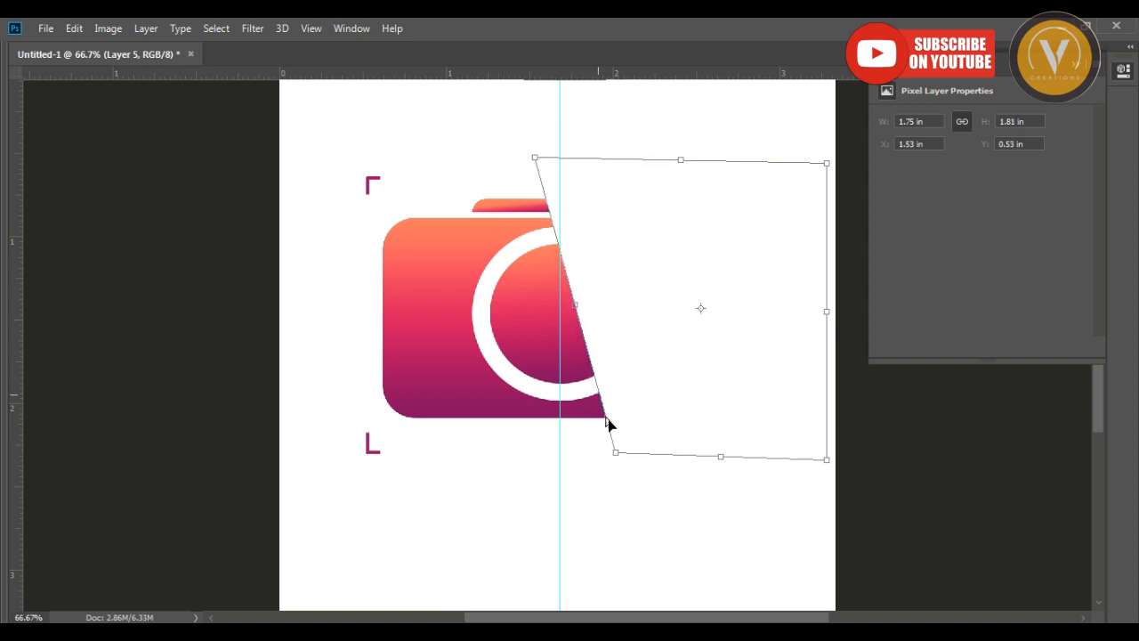
left_click_drag(615, 454, 617, 452)
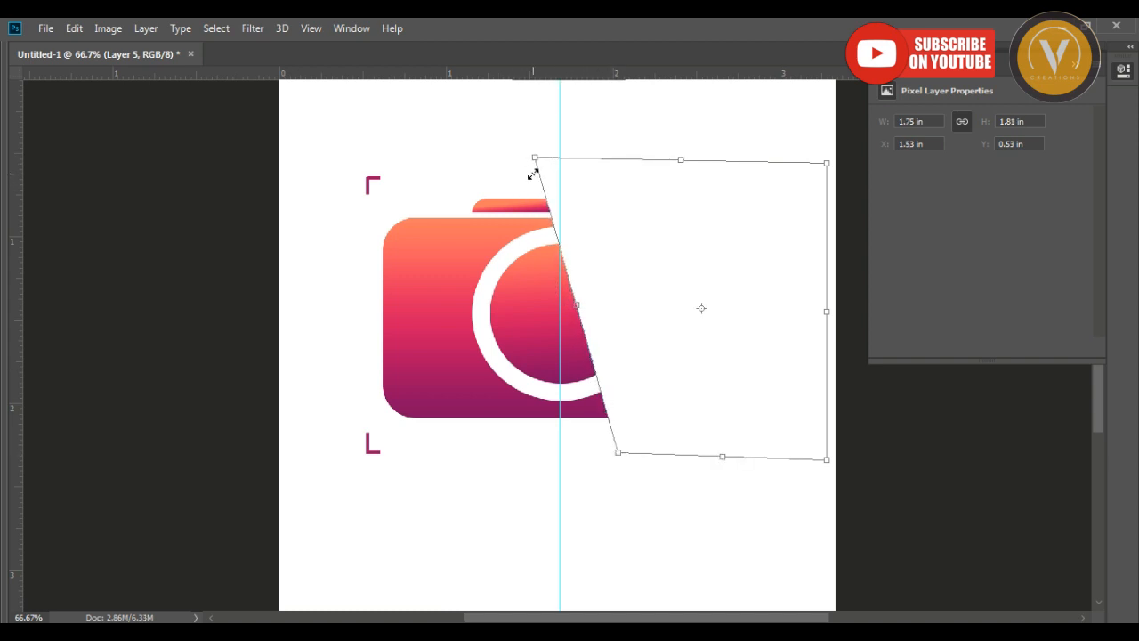
left_click_drag(535, 161, 525, 159)
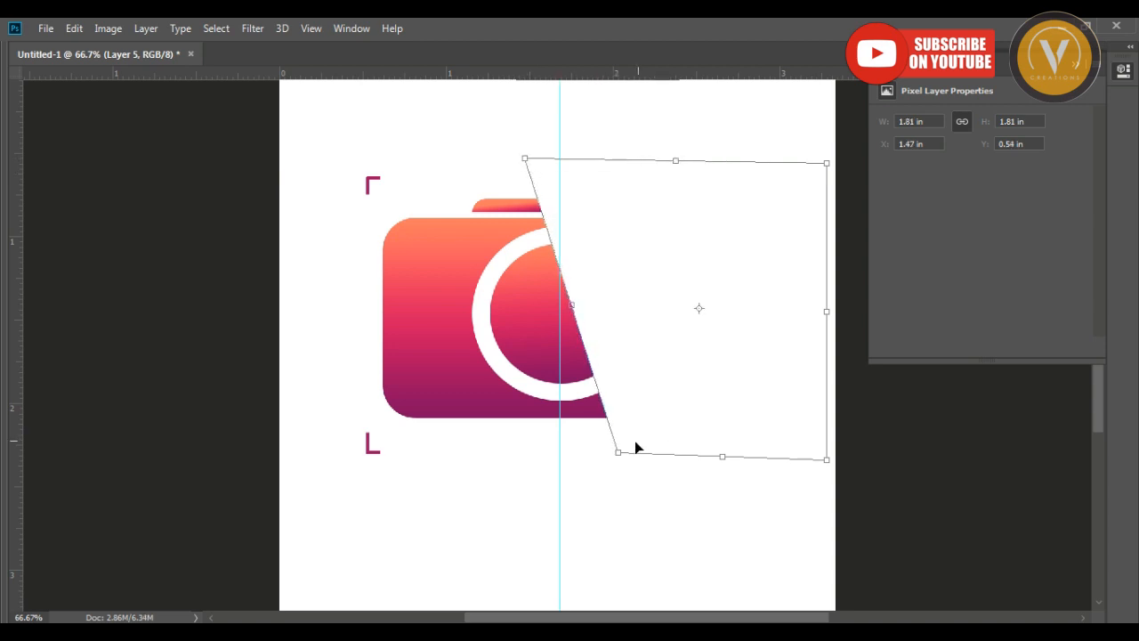
left_click_drag(621, 458, 615, 457)
key("Return")
Delete an elliptical selection from the inner gradient circle's right part, leaving a crescent, and deselect.
left_click_drag(618, 373, 569, 384)
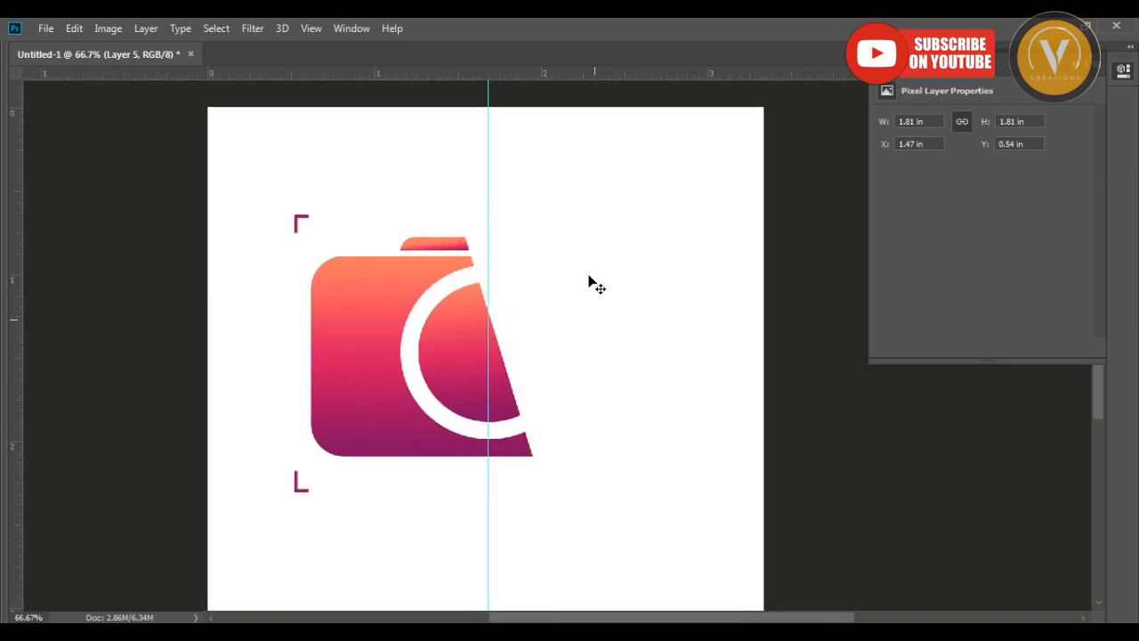
right_click(452, 334)
left_click(471, 338)
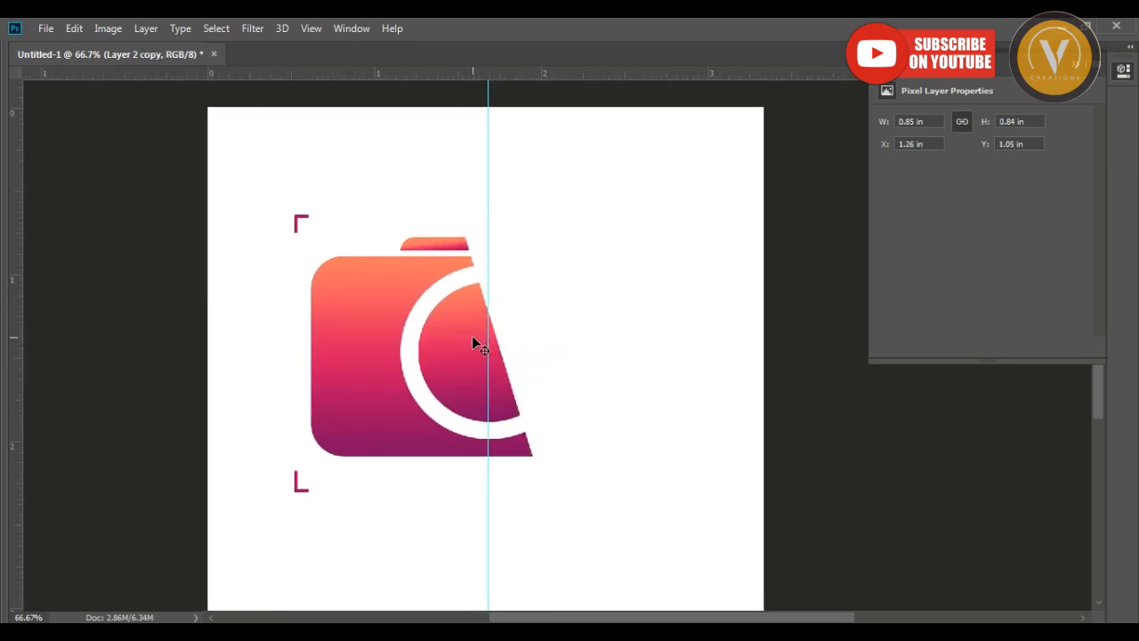
key("Tab")
right_click(20, 131)
left_click(80, 134)
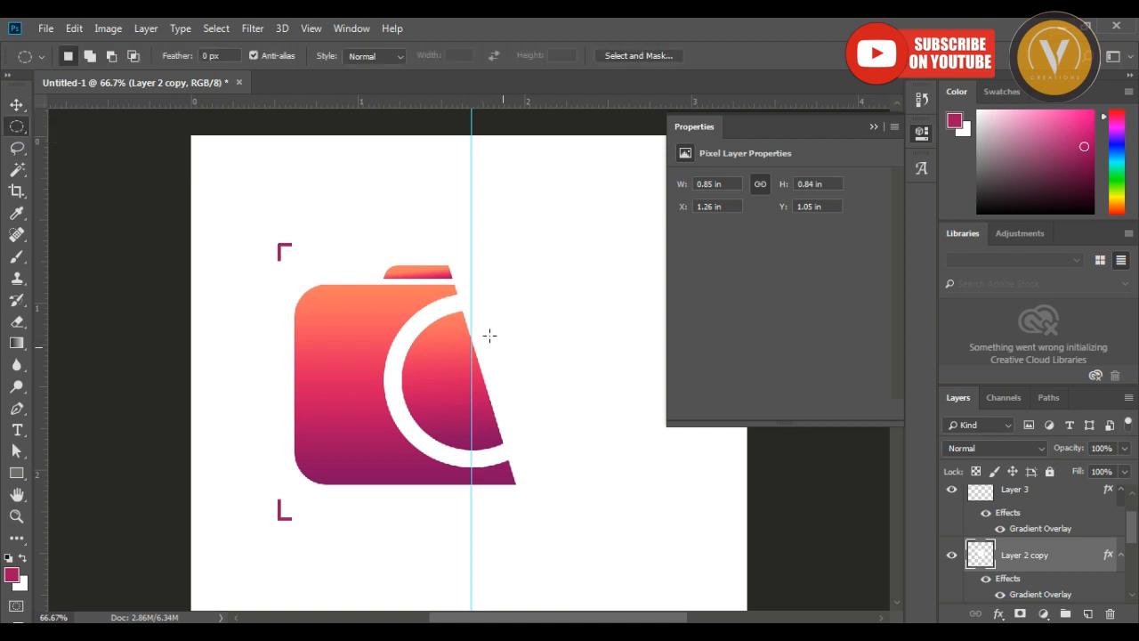
mouse_move(416, 296)
left_mouse_down()
mouse_move(603, 455)
mouse_move(593, 450)
left_mouse_up()
key("v")
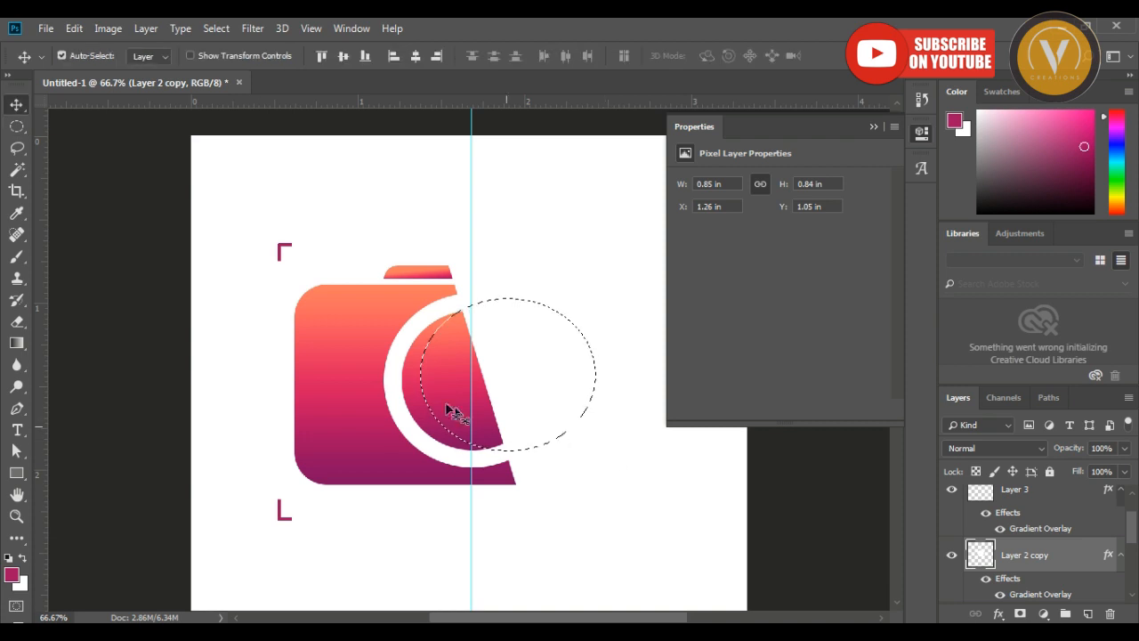
right_click(413, 391)
left_click(444, 397)
key("Delete")
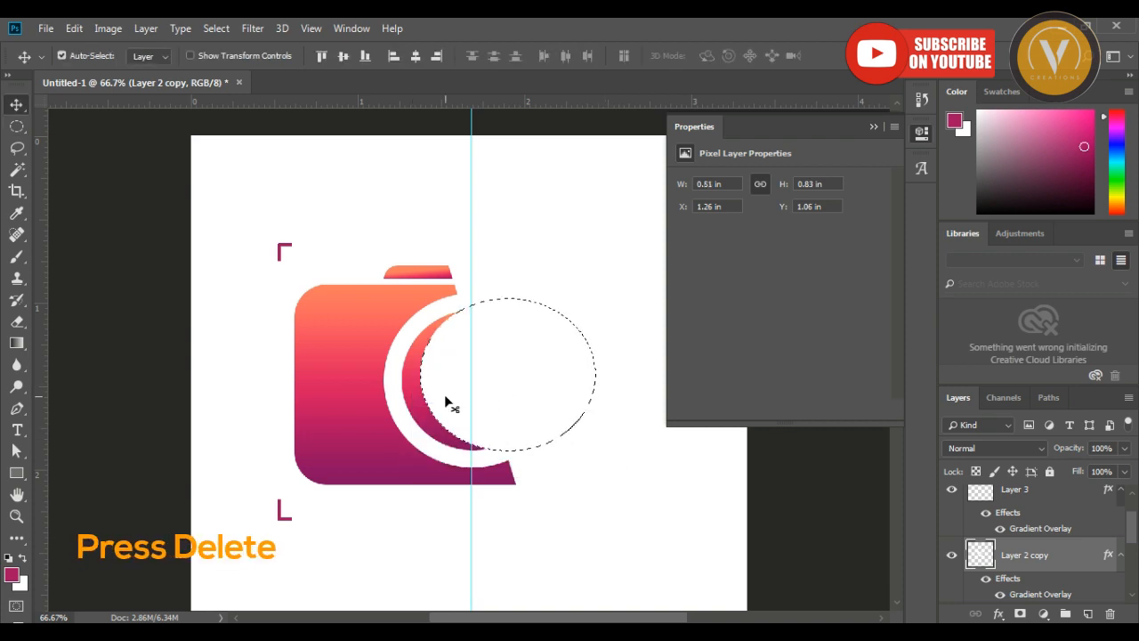
key("ctrl+d")
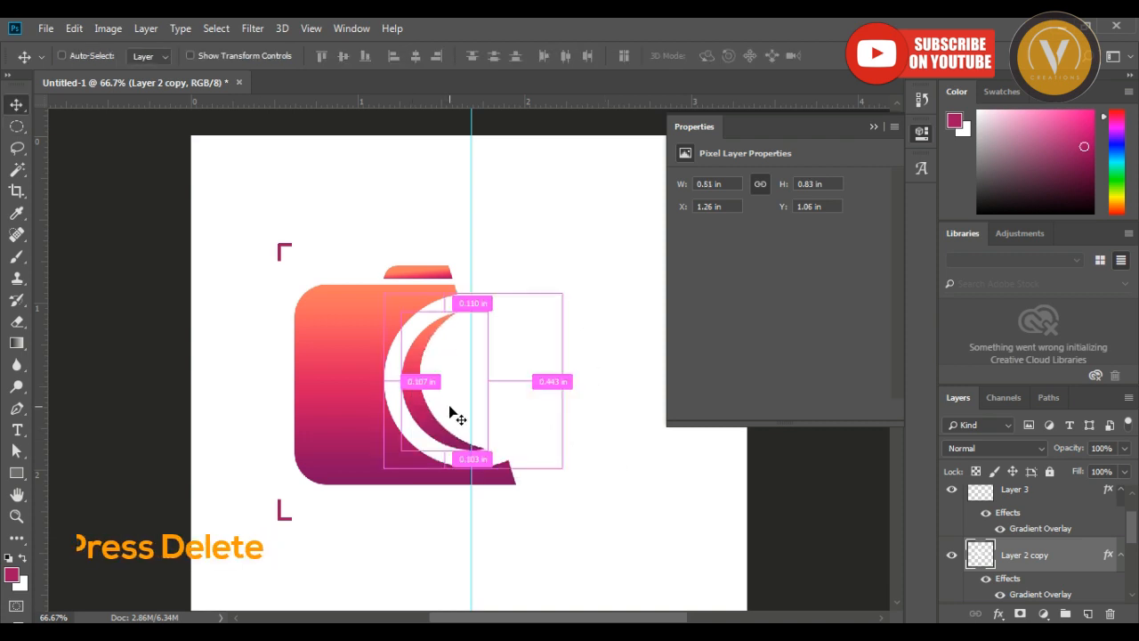
key("ctrl+t")
scroll(533, 373, "down", 1)
key("Return")
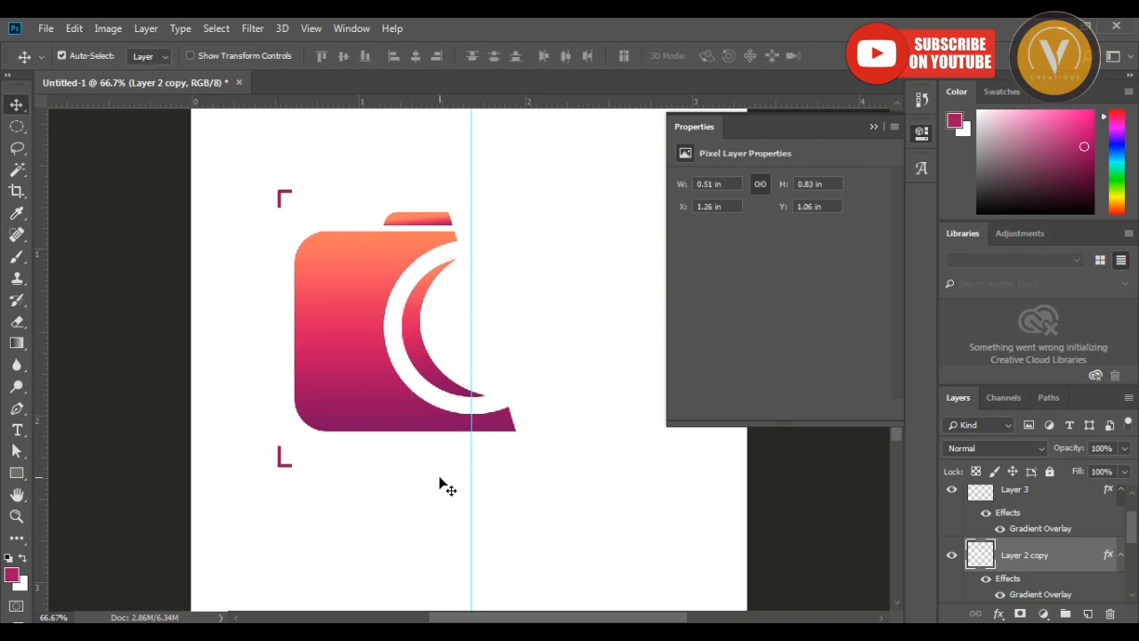
left_click(440, 479)
key("Tab")
key("Tab")
left_click_drag(553, 306, 488, 330)
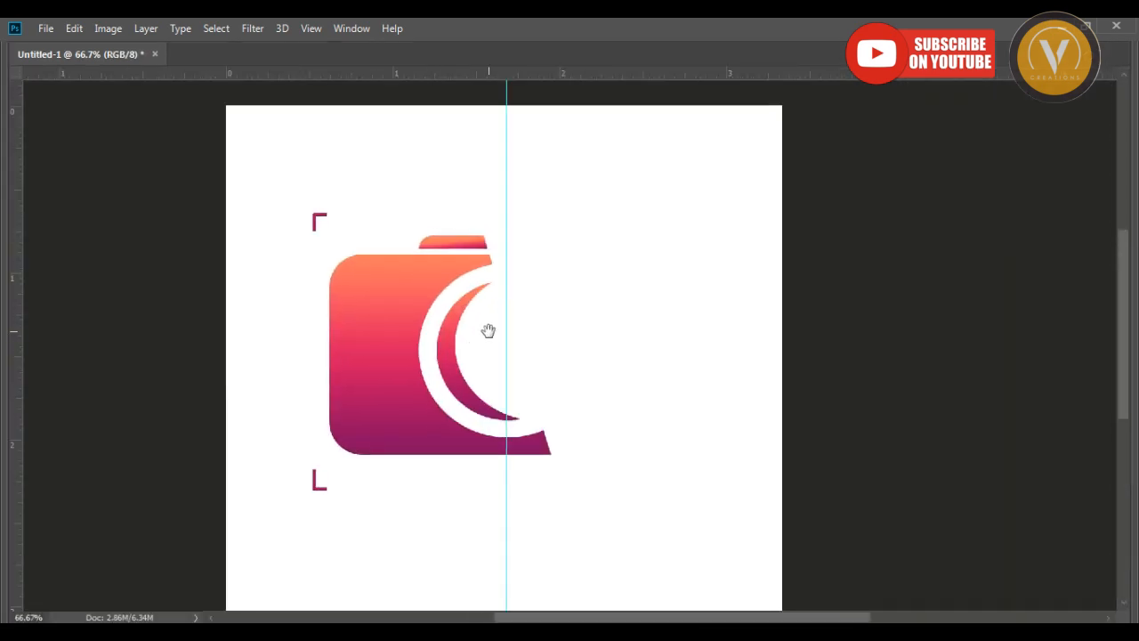
Select the corner brackets' layer and bring it in front of the white cover shape.
right_click(318, 217)
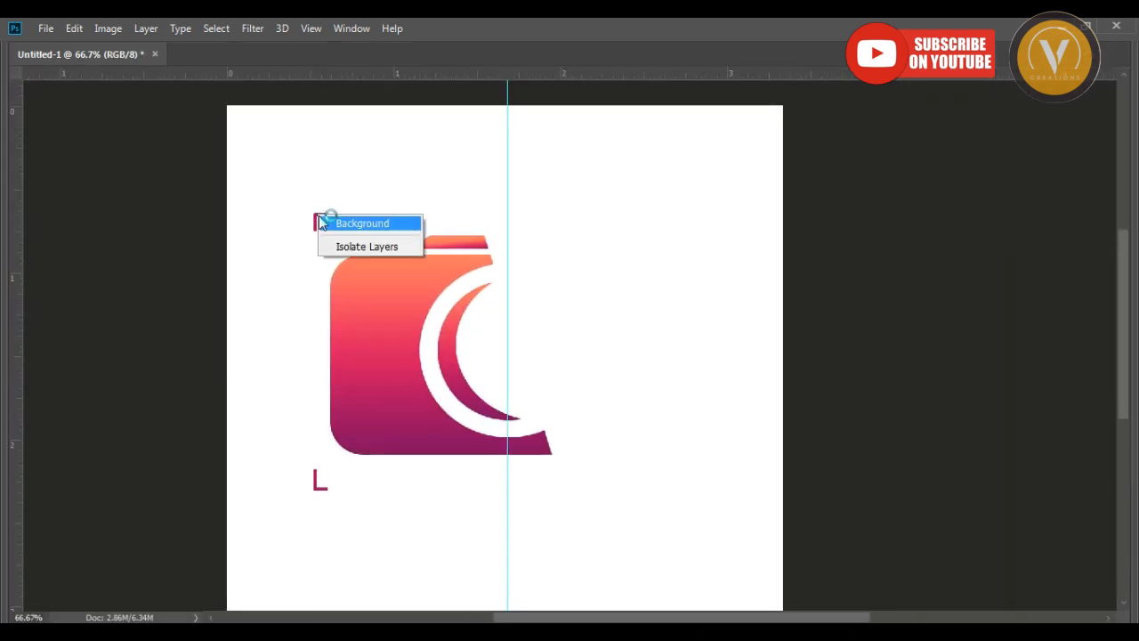
left_click(320, 222)
right_click(318, 220)
left_click(338, 226)
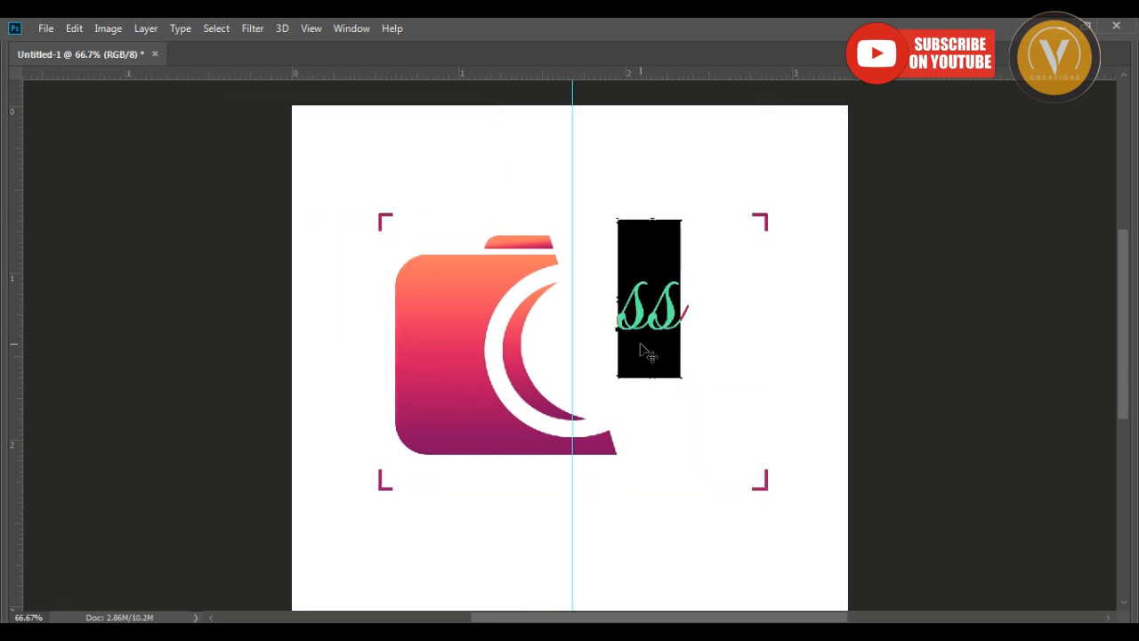
Add the magenta script text "Smile" beside the camera's slanted edge.
type("ile")
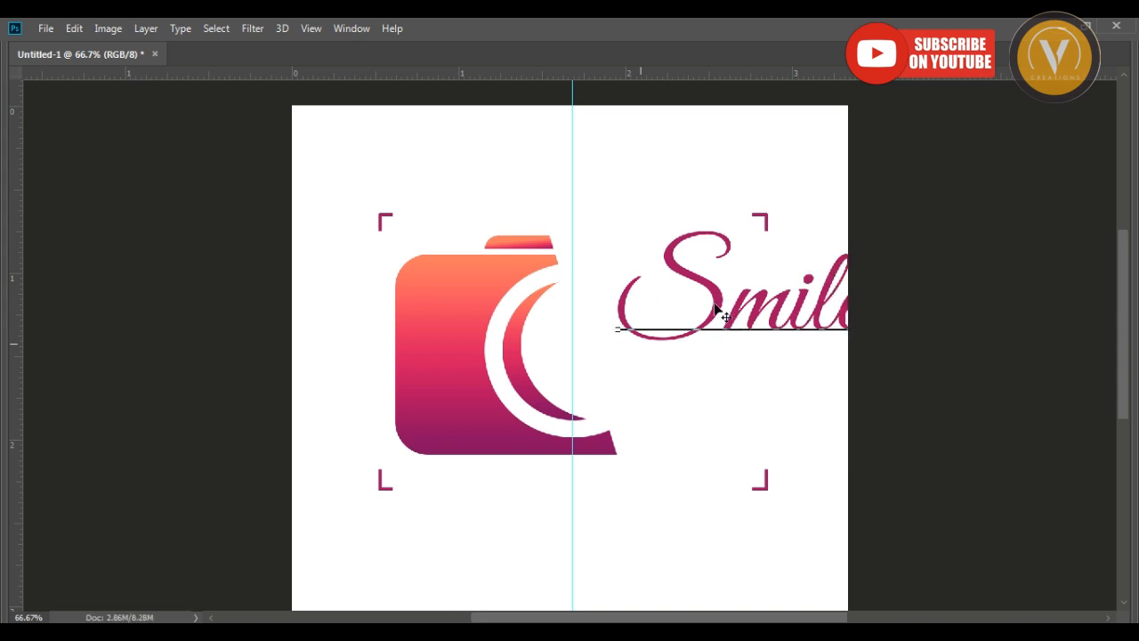
key("ctrl+Return")
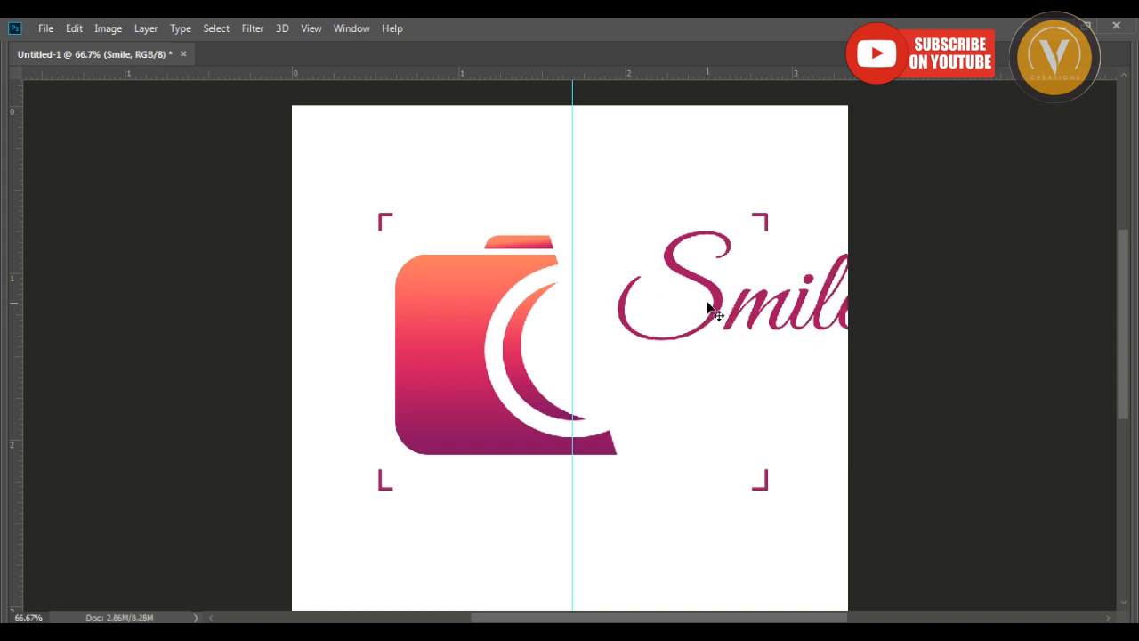
Scale down the "Smile" text and place it over the lens opening, overlapping the camera's slanted edge.
left_click_drag(716, 298, 658, 338)
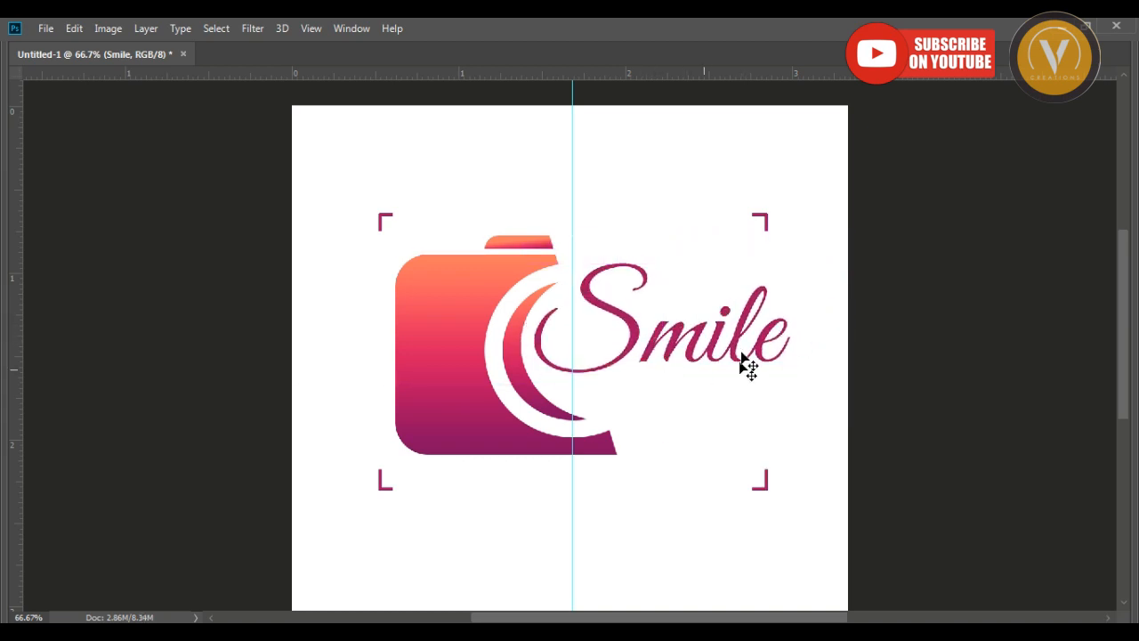
left_click_drag(792, 408, 709, 356)
key("Return")
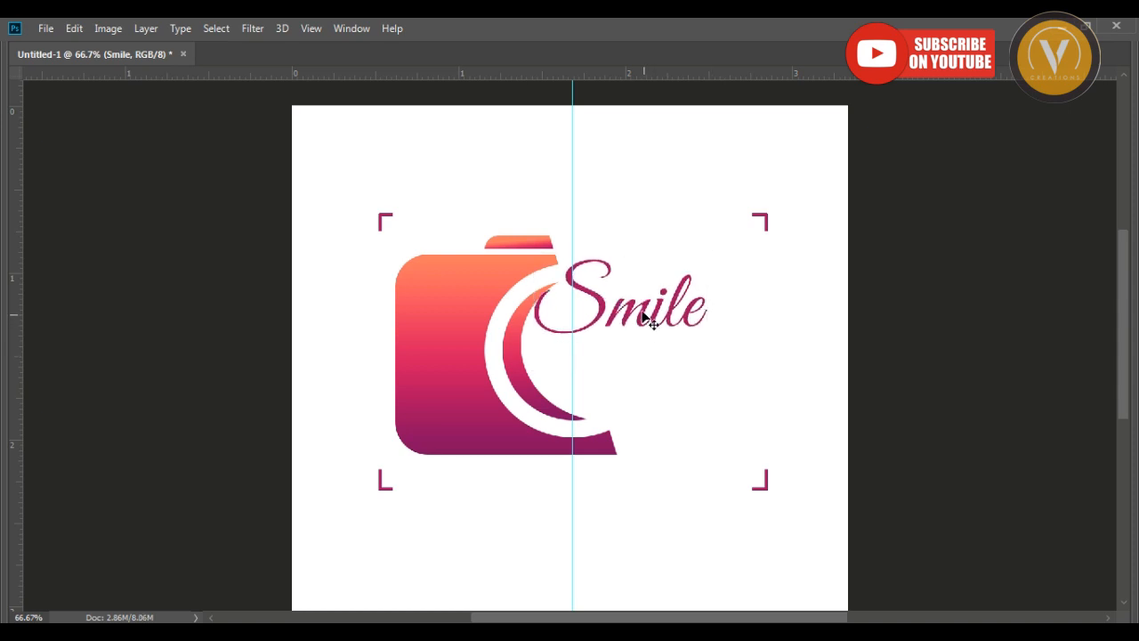
left_click_drag(646, 321, 651, 344)
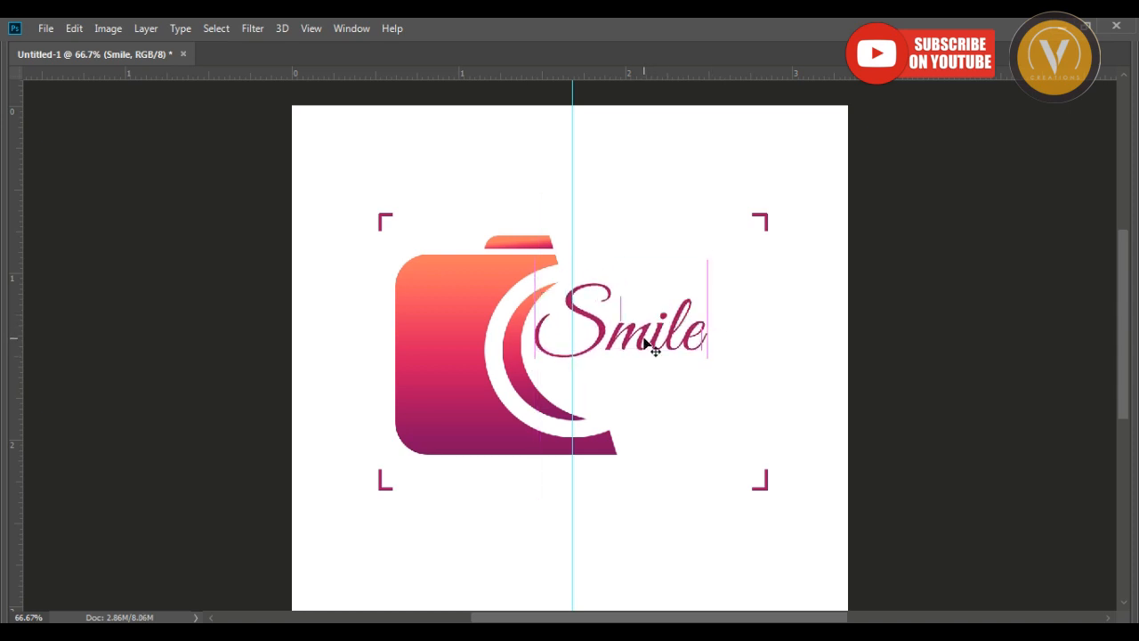
Nudge the white cover shape slightly across the camera and back, deselect it, and hide the vertical guide.
left_click(620, 230)
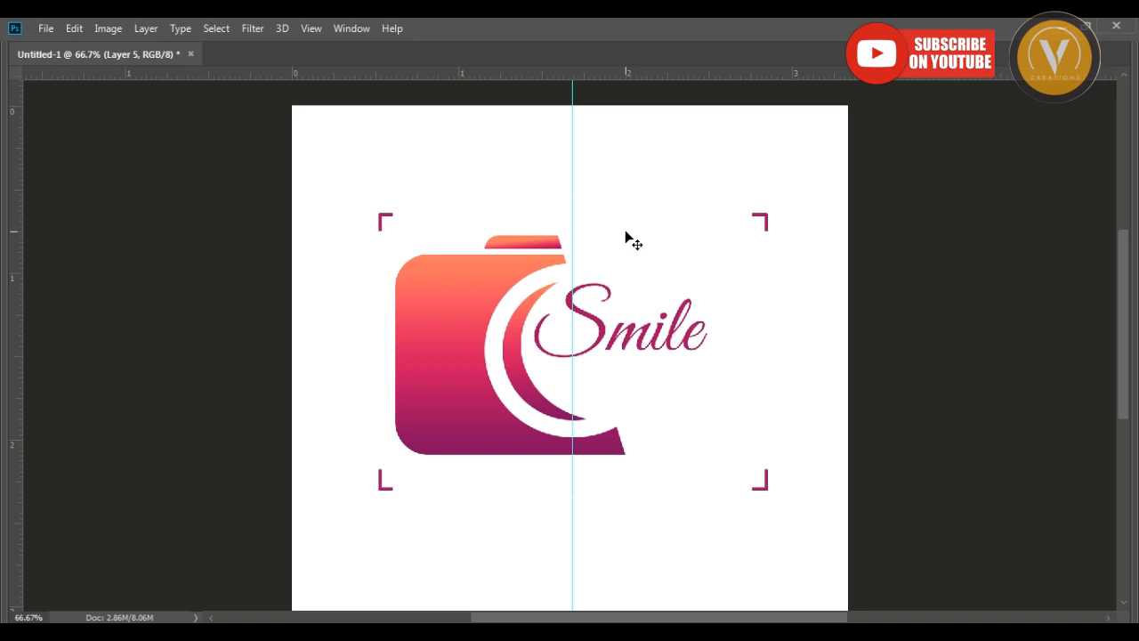
left_click_drag(625, 232, 618, 232)
left_click(506, 219)
key("ctrl+semicolon")
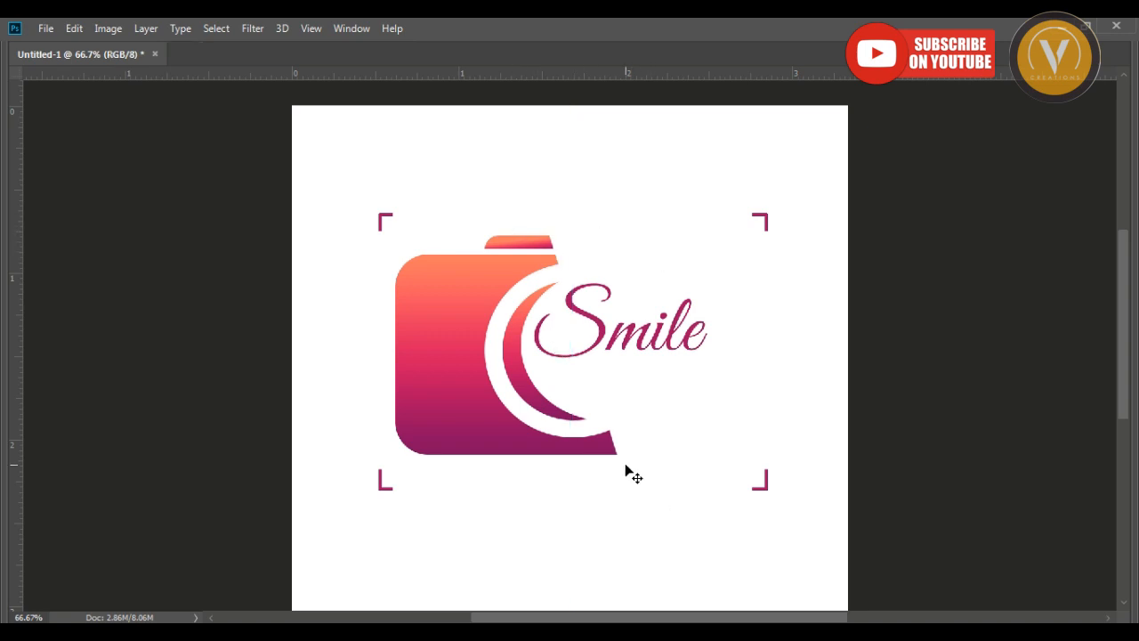
Duplicate the "Smile" text below the original and change the copy's wording to "Photo Studio".
right_click(603, 329)
left_click(606, 332)
left_click_drag(605, 339, 663, 420)
double_click(665, 411)
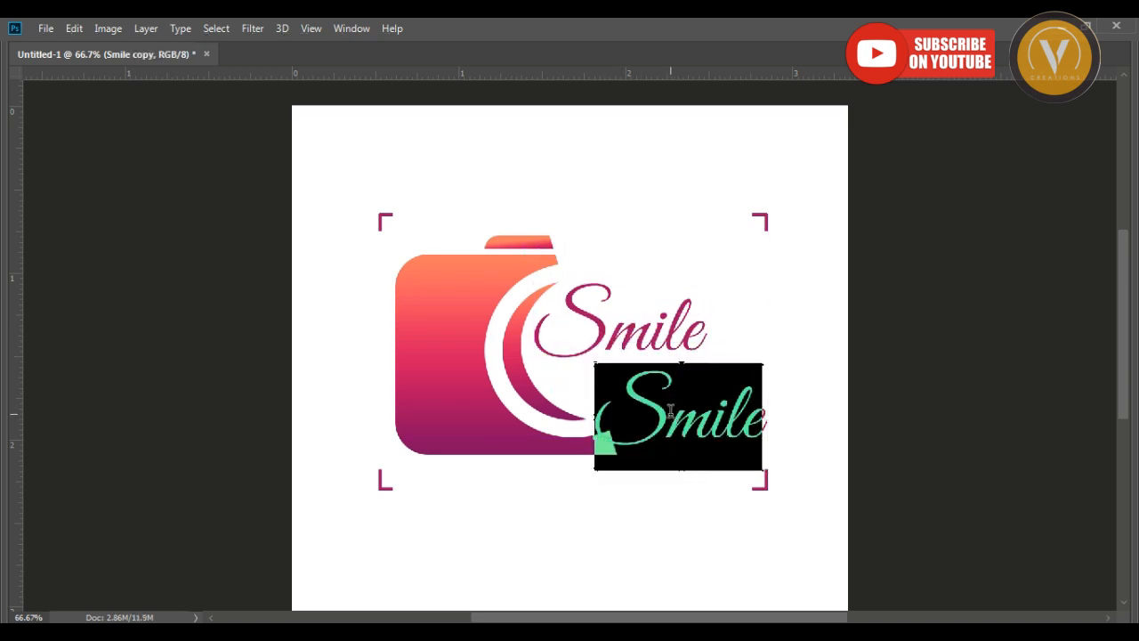
type("Photo")
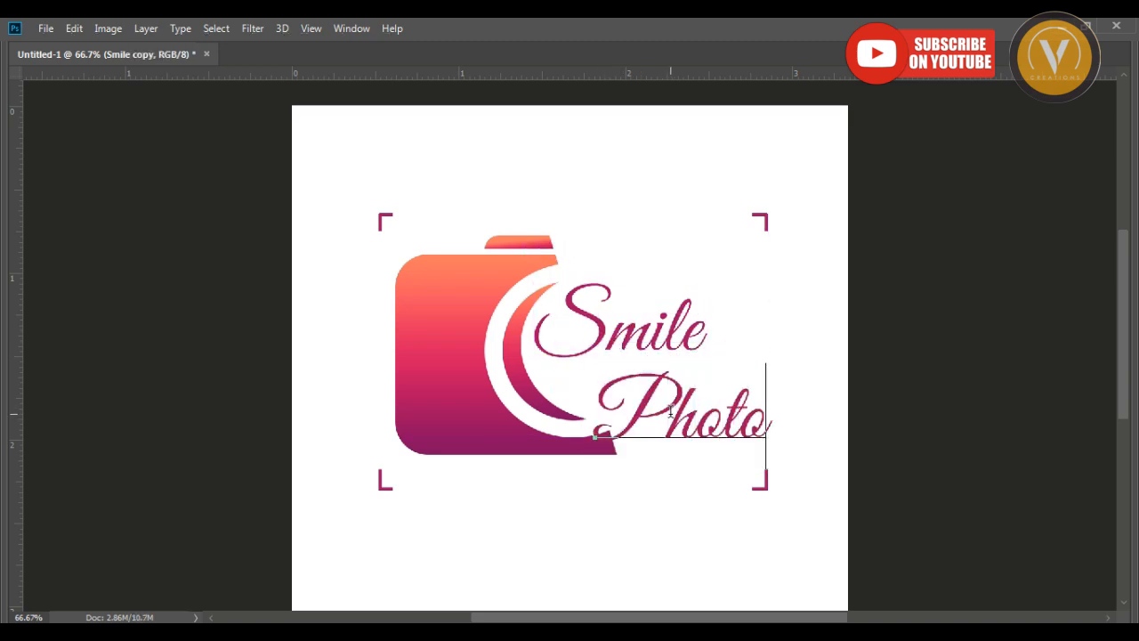
type(" S")
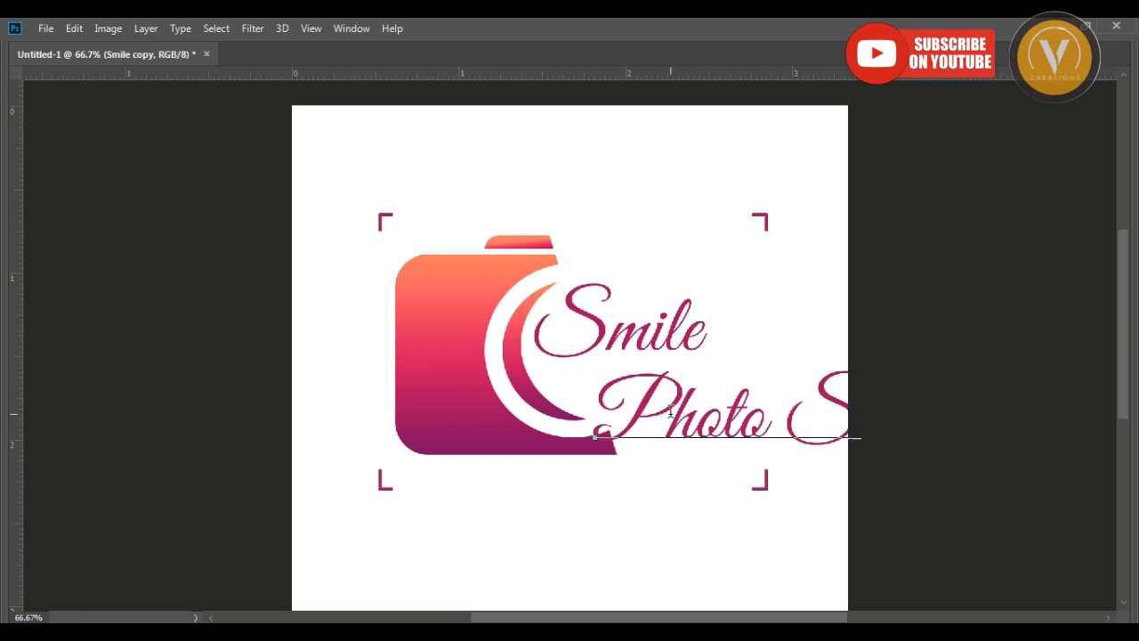
type("tudio")
key("ctrl+a")
key("ctrl+Return")
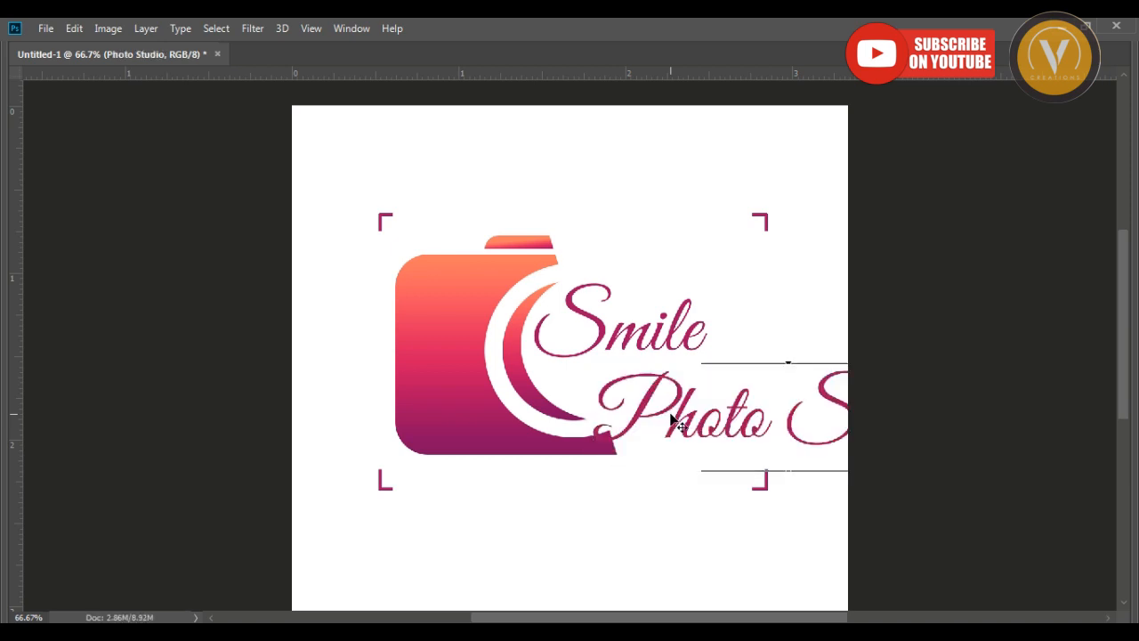
Scale down the "Photo Studio" text and position it just beneath "Smile", within the canvas.
left_click_drag(980, 464, 792, 422)
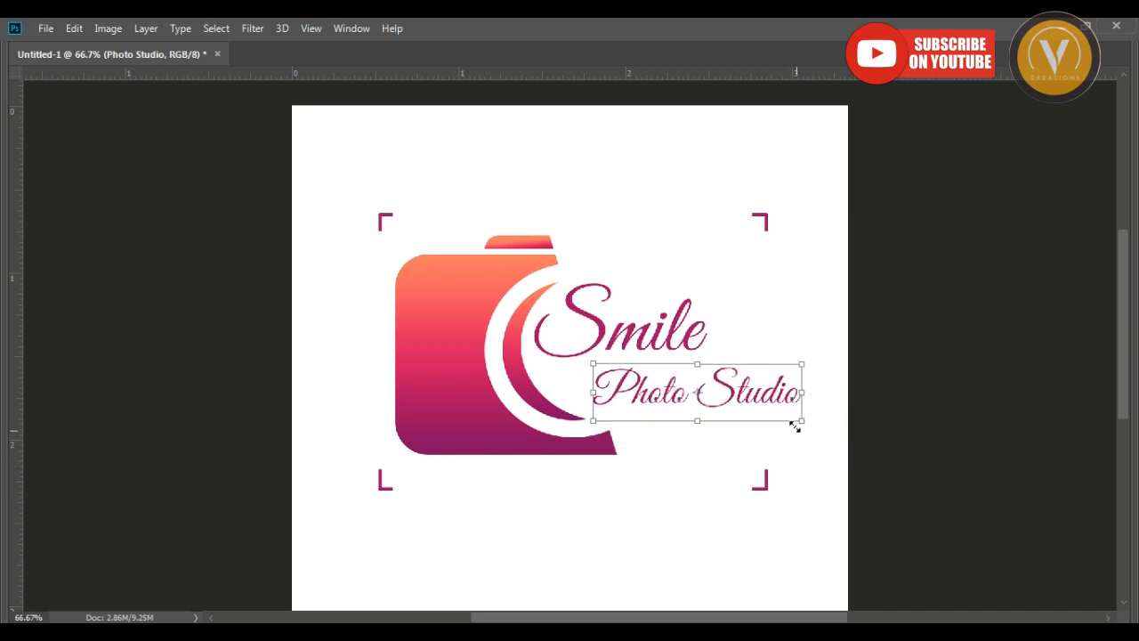
key("Return")
left_click_drag(700, 380, 676, 392)
left_click(700, 474)
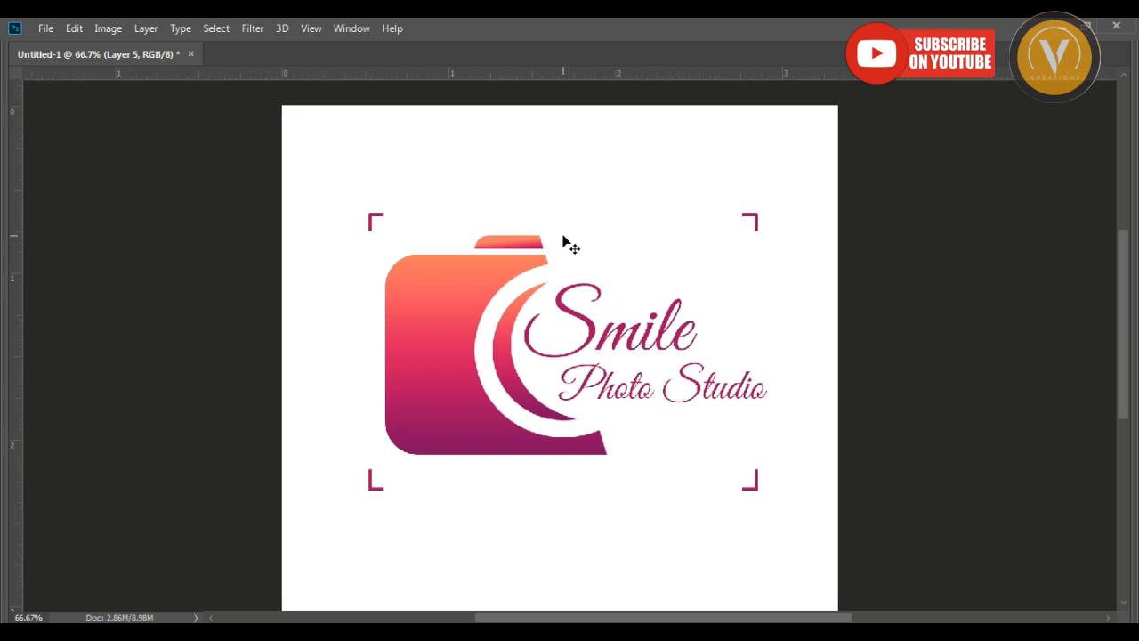
Rotate the white cover shape slightly counterclockwise and shift it toward the camera so the cut edge slants more.
right_click(562, 237)
left_click(608, 245)
key("ctrl+t")
left_click_drag(916, 417, 912, 394)
left_click_drag(709, 405, 643, 409)
key("Return")
Pick a teal foreground color and fill the "Photo Studio" text with it.
left_click(593, 334, "ctrl")
scroll(593, 333, "up", 1)
key("Tab")
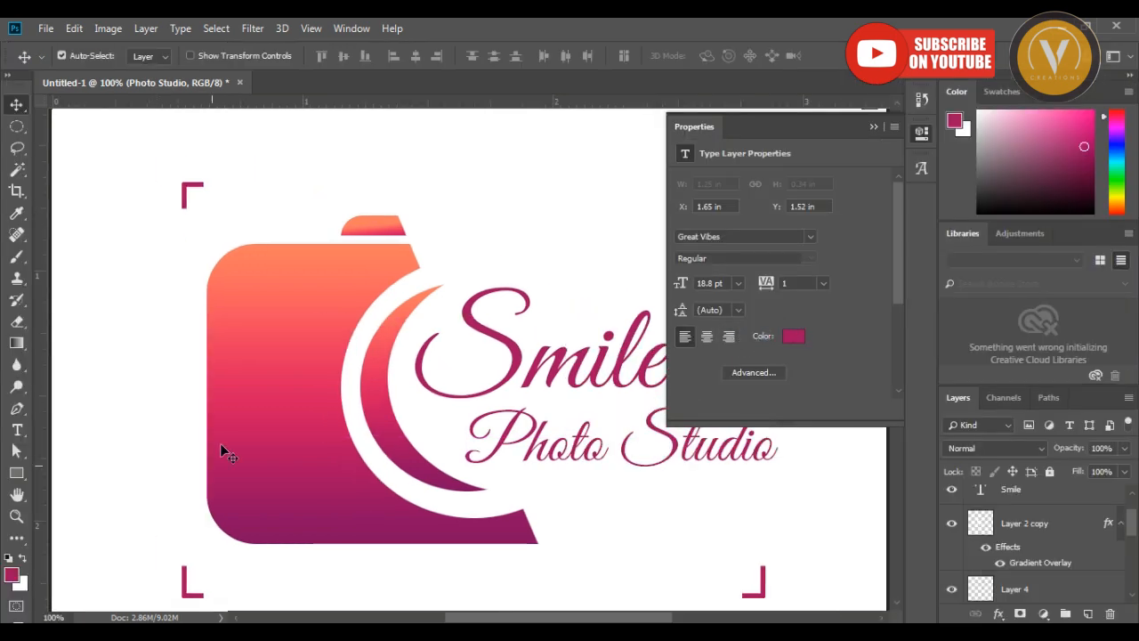
left_click(18, 578)
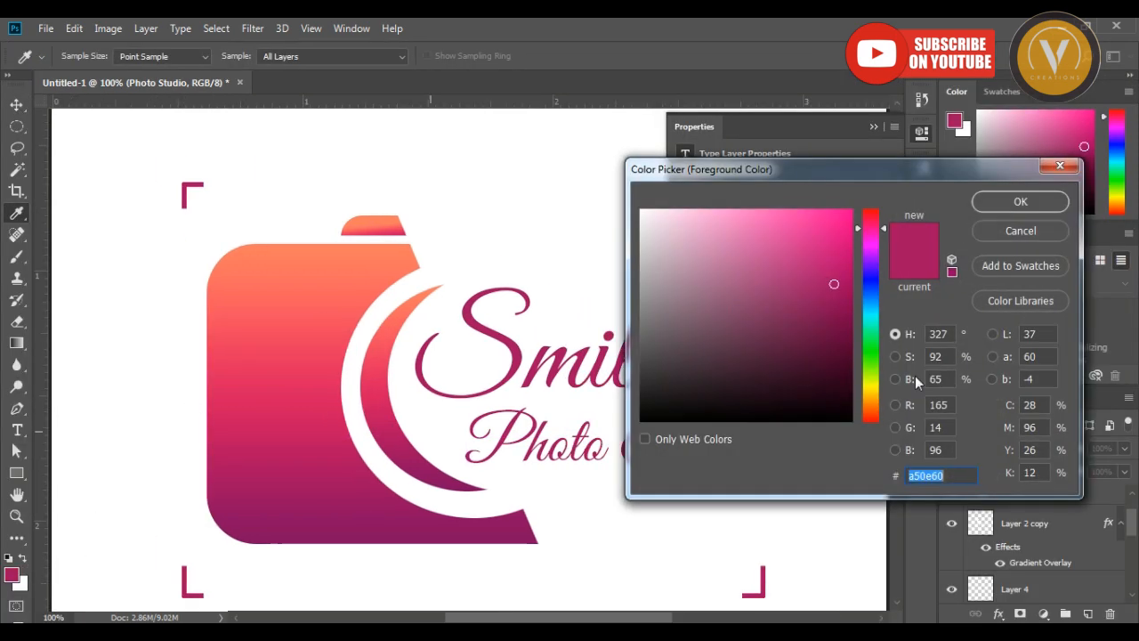
left_click(877, 322)
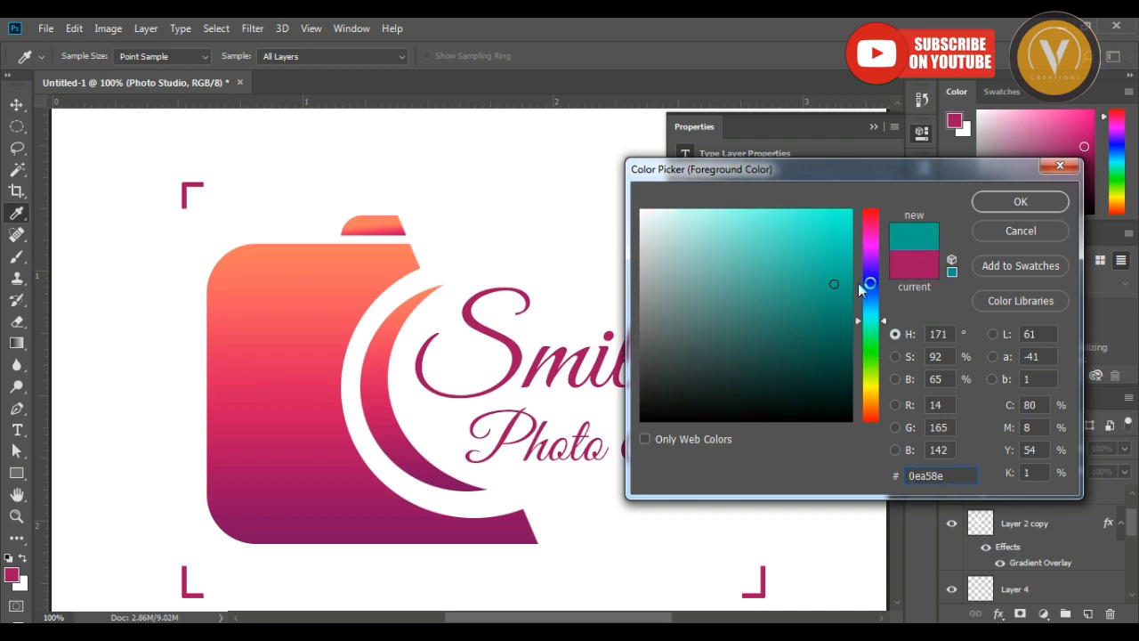
left_click_drag(837, 285, 836, 286)
left_click(1021, 201)
key("v")
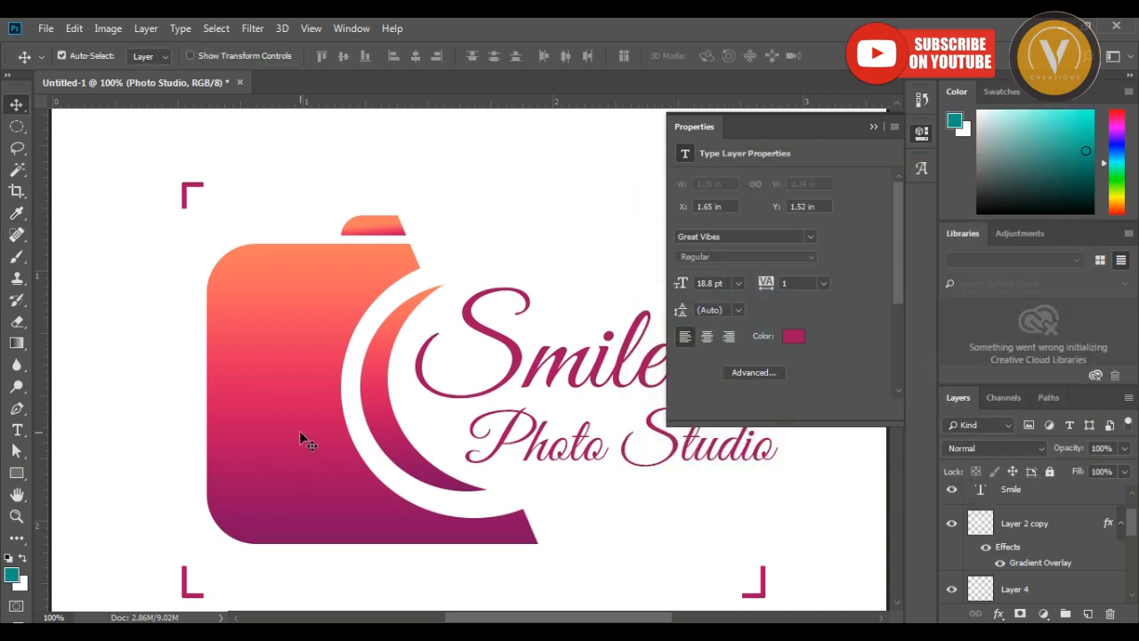
key("alt+BackSpace")
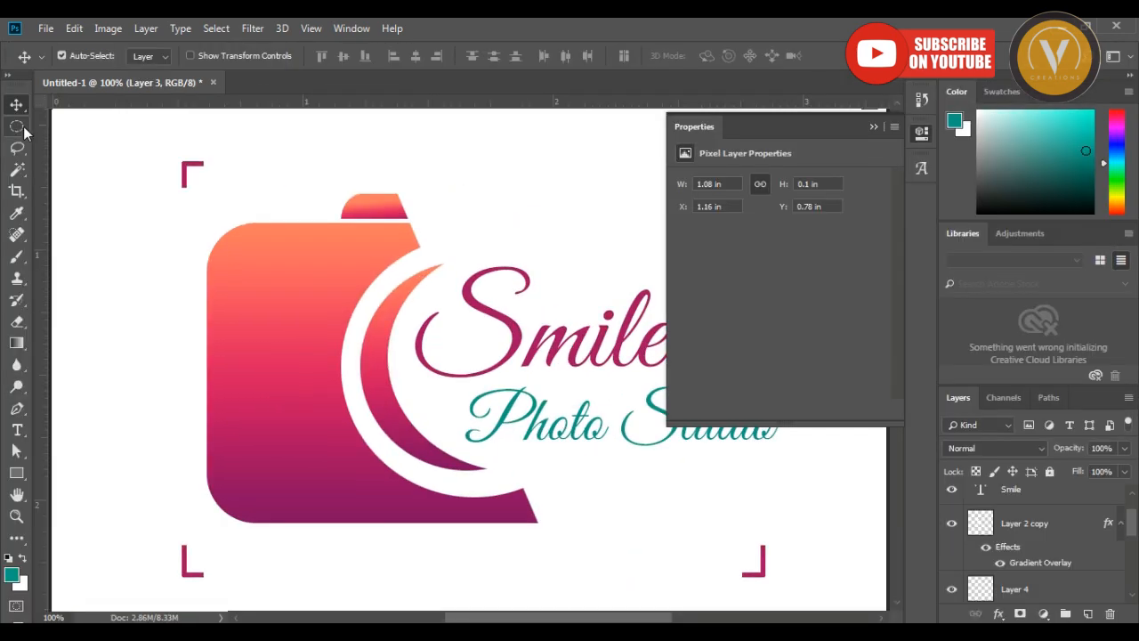
Add a white circle about 0.15 in wide on a new layer in the camera's upper-left corner and scale it down slightly.
left_click(16, 126)
left_click(98, 140)
left_click_drag(234, 241, 270, 274)
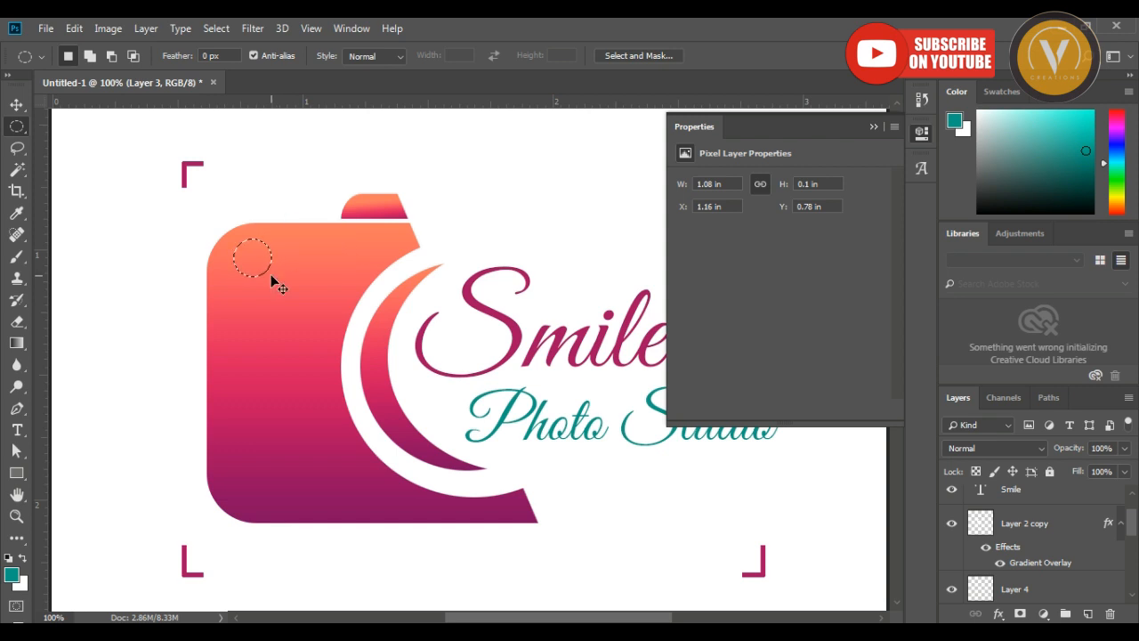
key("ctrl+shift+n")
key("Return")
key("ctrl+BackSpace")
key("v")
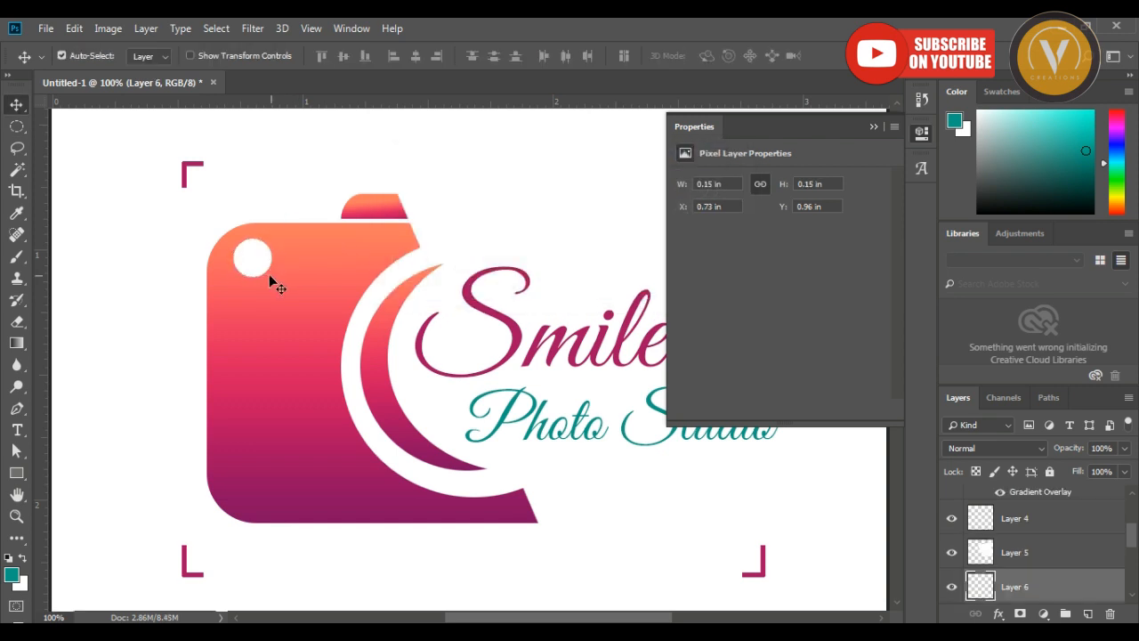
key("ctrl+t")
left_click_drag(275, 240, 268, 247)
key("Return")
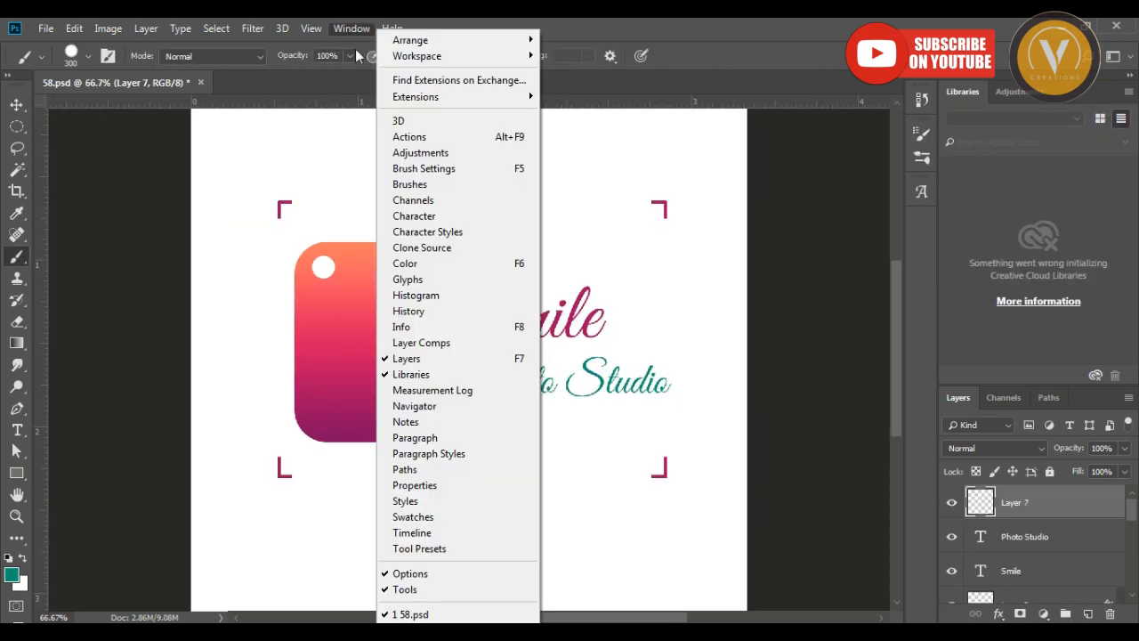
Open the brush settings and show the collection of brush presets.
left_click(412, 169)
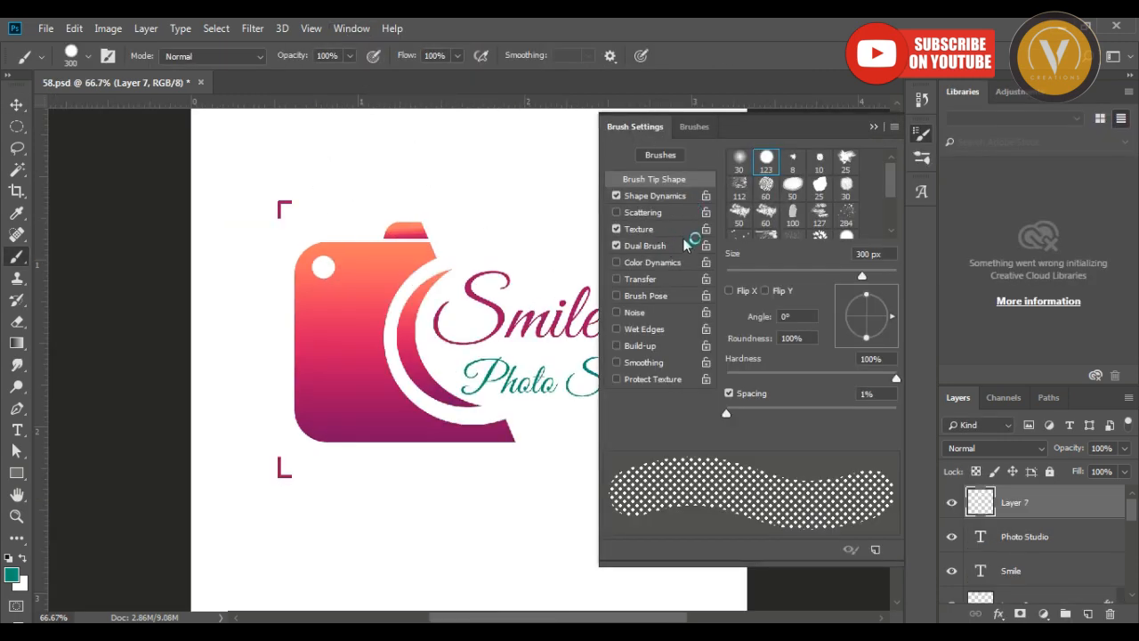
left_click(692, 125)
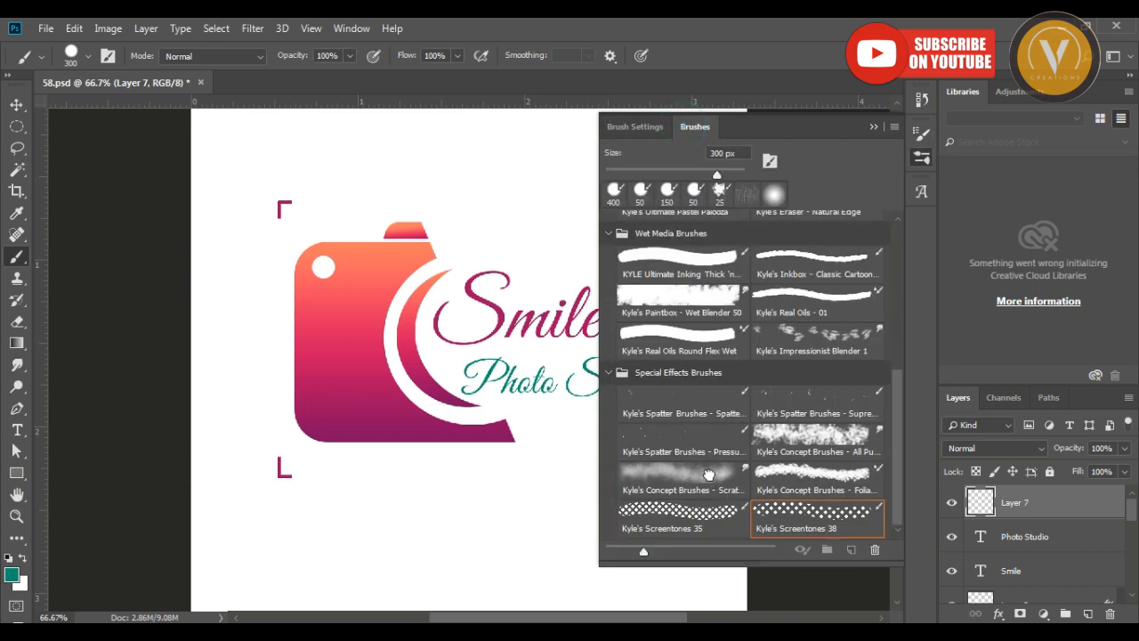
Try several special effects brushes, stamp a Kyle's Spatter brush over the camera, and undo the stamp.
left_click(708, 474)
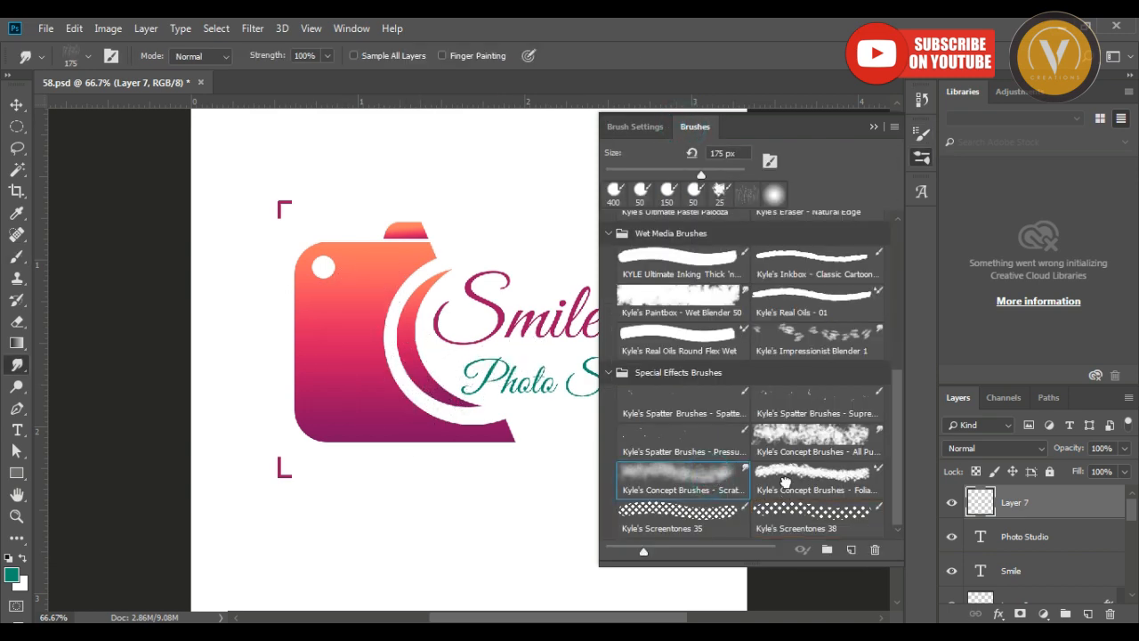
left_click(703, 508)
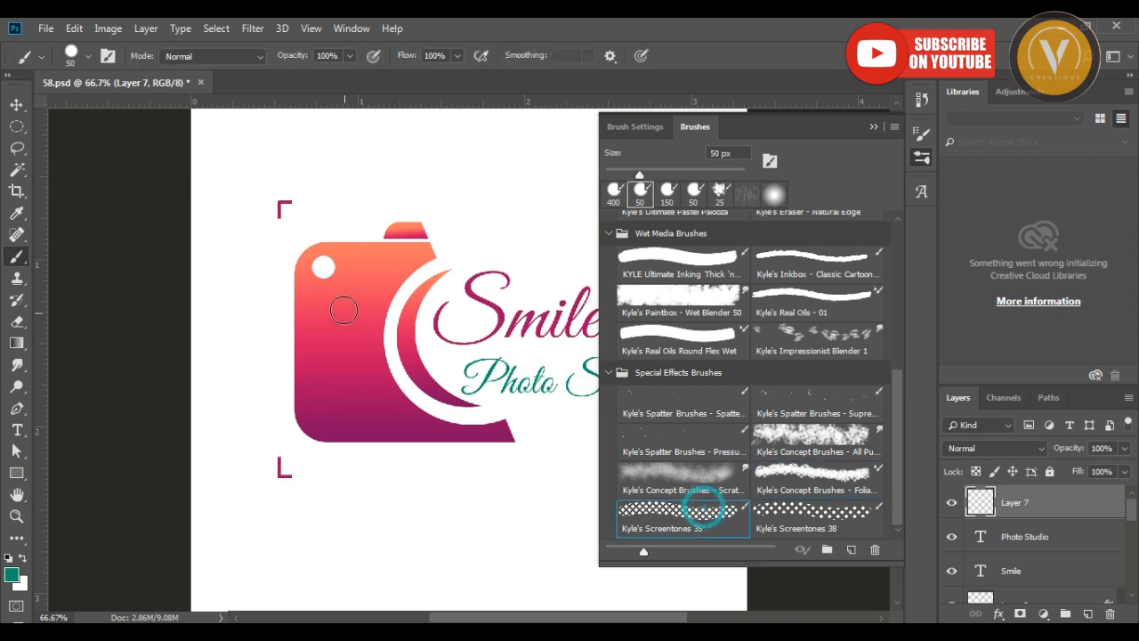
left_click(770, 411)
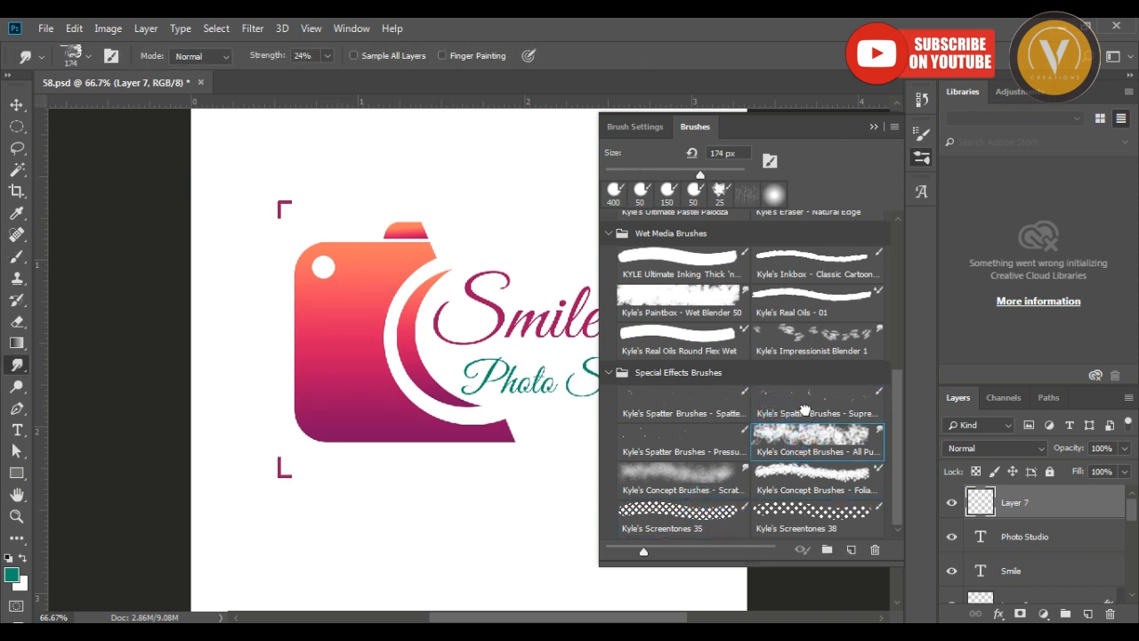
left_click(682, 403)
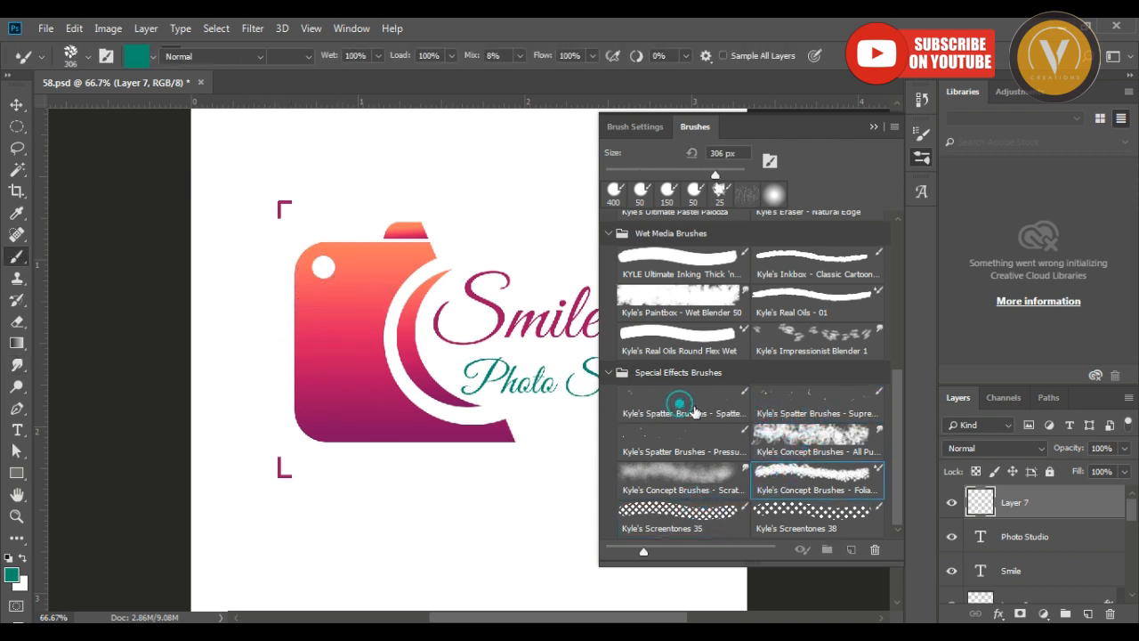
left_click(347, 345)
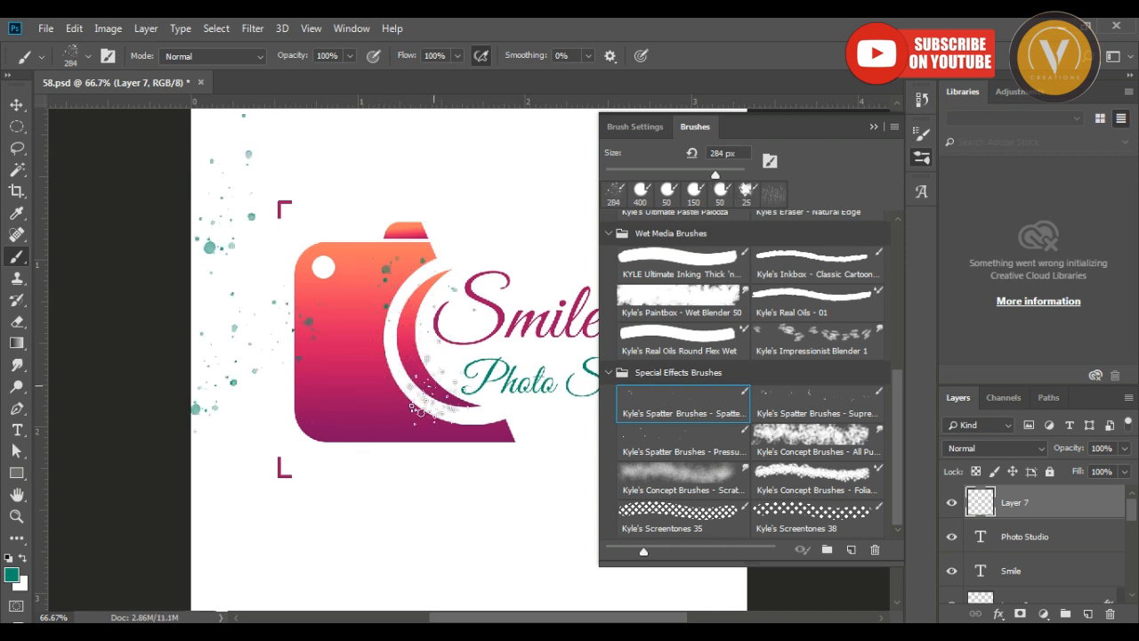
key("ctrl+z")
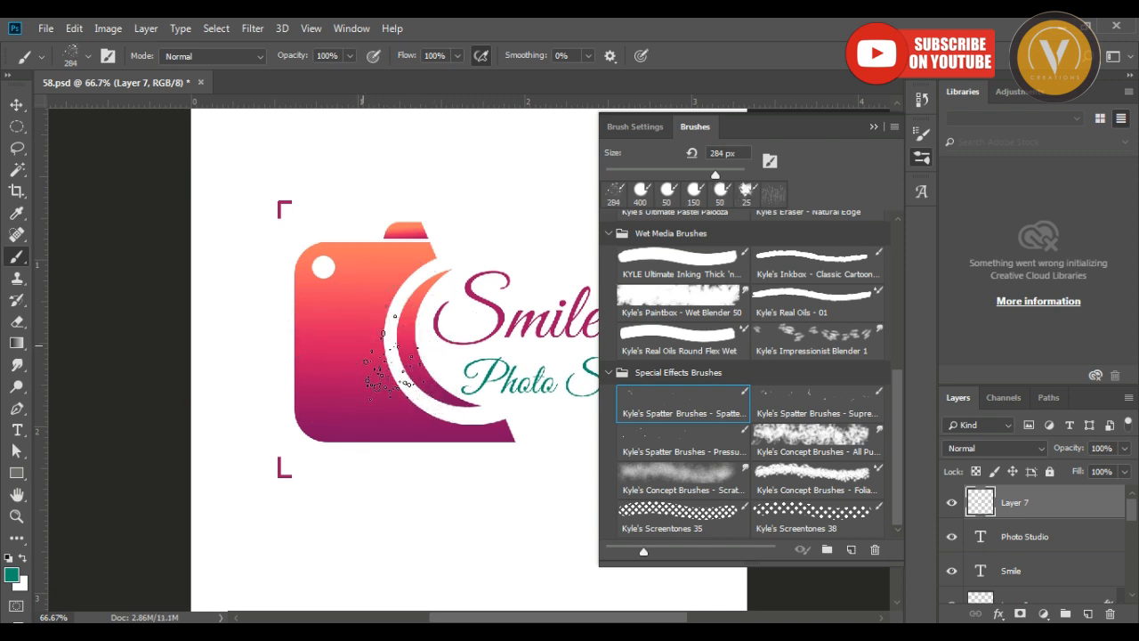
Stamp a black halftone dot circle over the camera body using Kyle's Screentones 38 brush at 281 px.
left_click(795, 519)
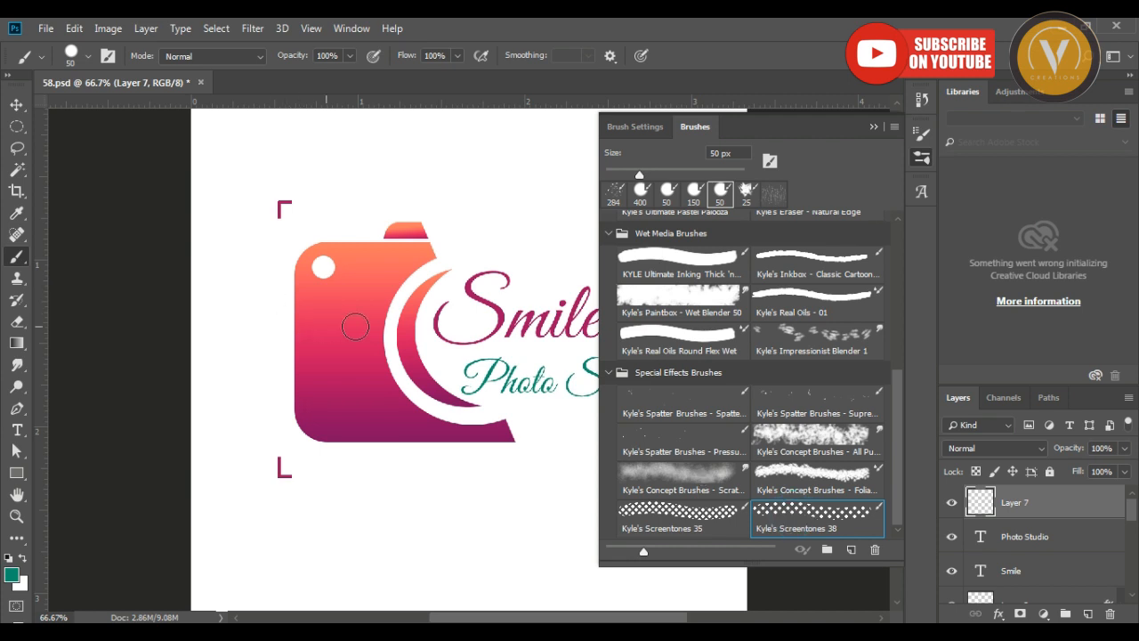
key("bracketright")
key("bracketright")
key("bracketright")
key("bracketright")
key("bracketright")
key("bracketright")
key("bracketright")
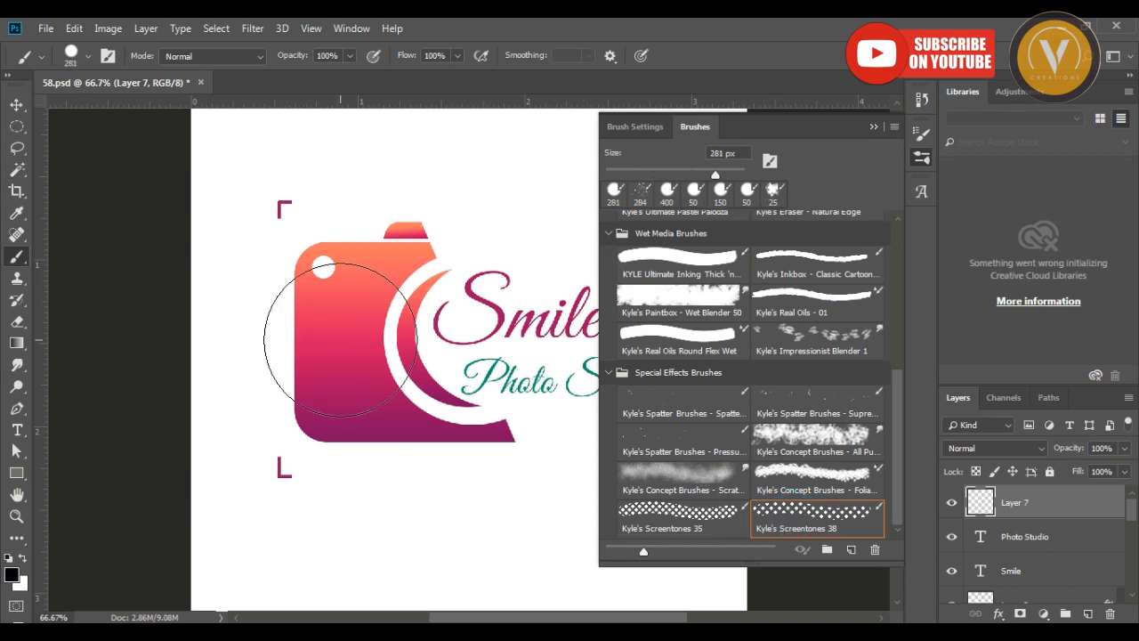
left_click(340, 340)
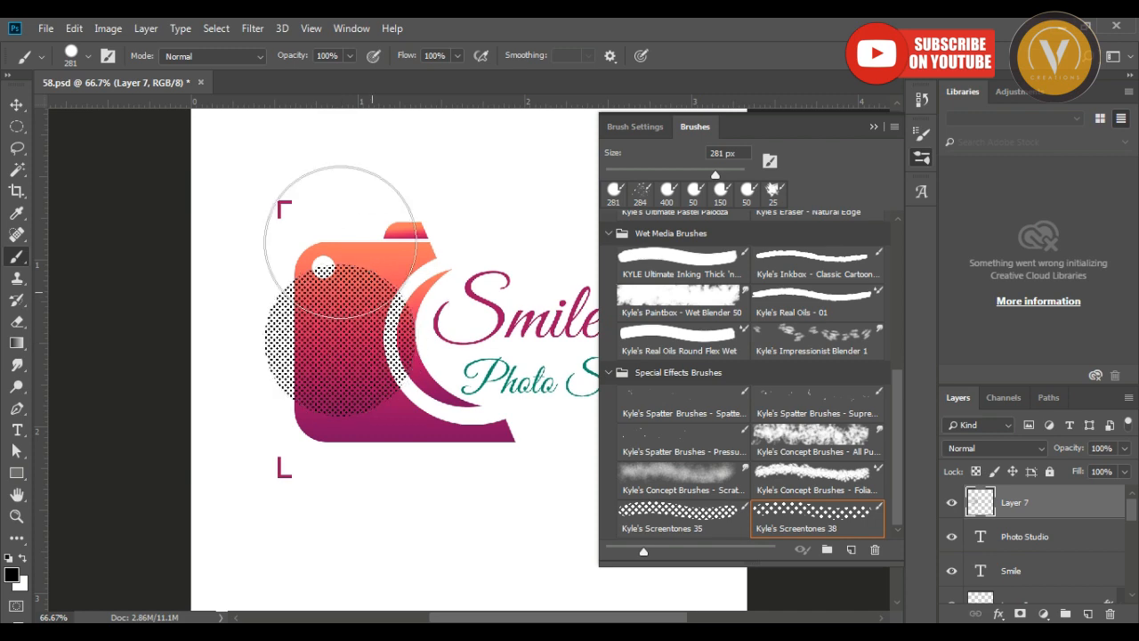
Switch to the Move tool and close both the brush presets and the brush settings.
key("v")
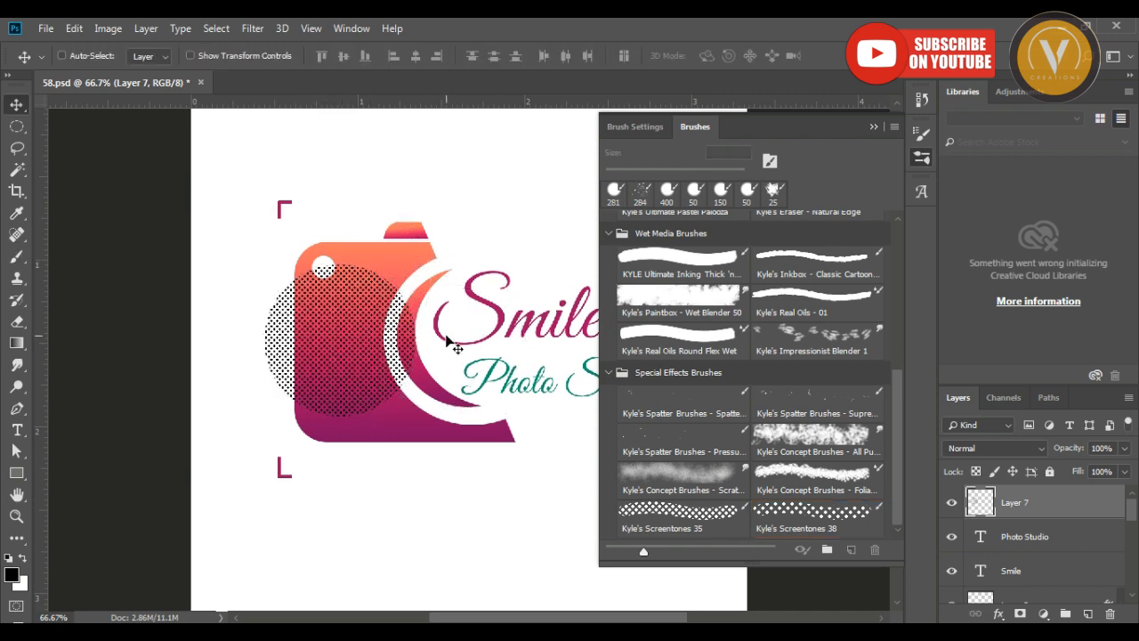
left_click(894, 126)
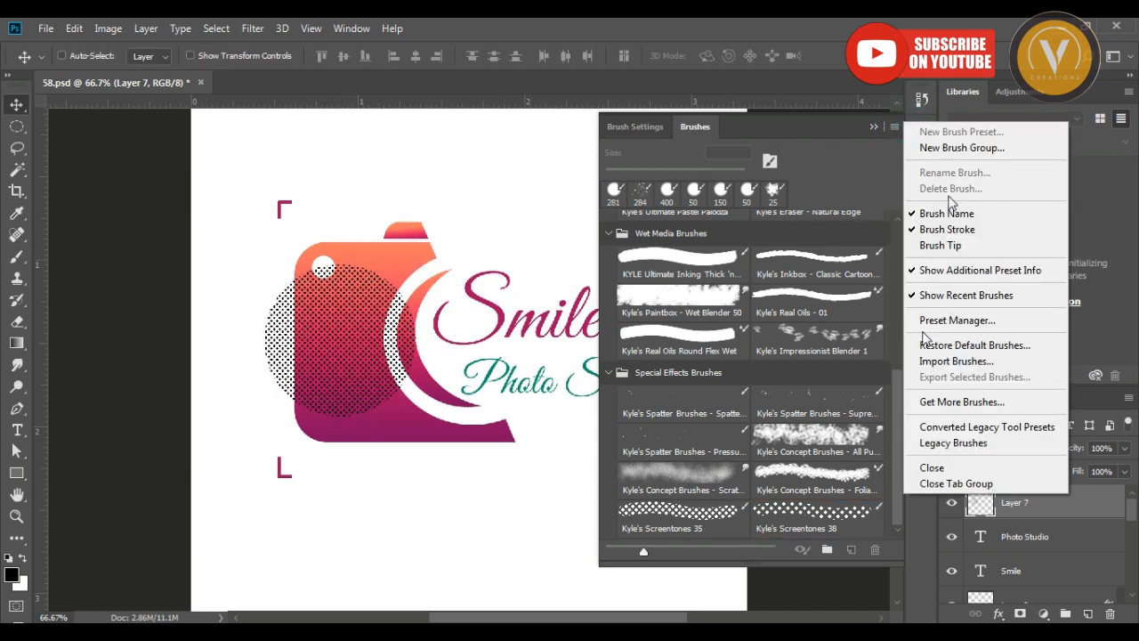
left_click(932, 466)
left_click(894, 126)
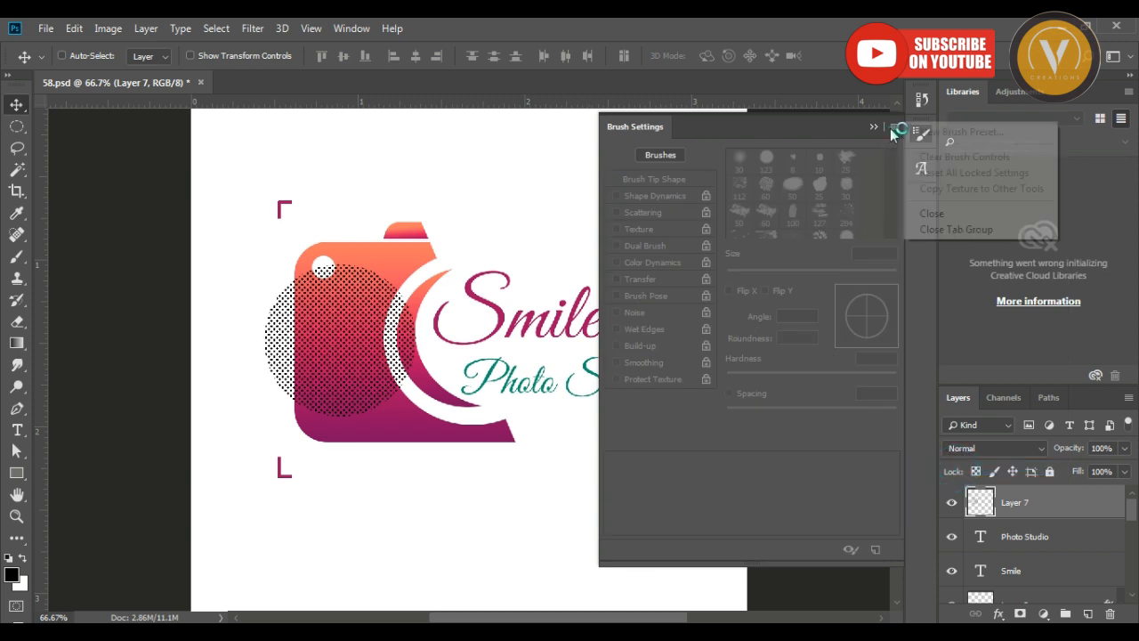
left_click(954, 218)
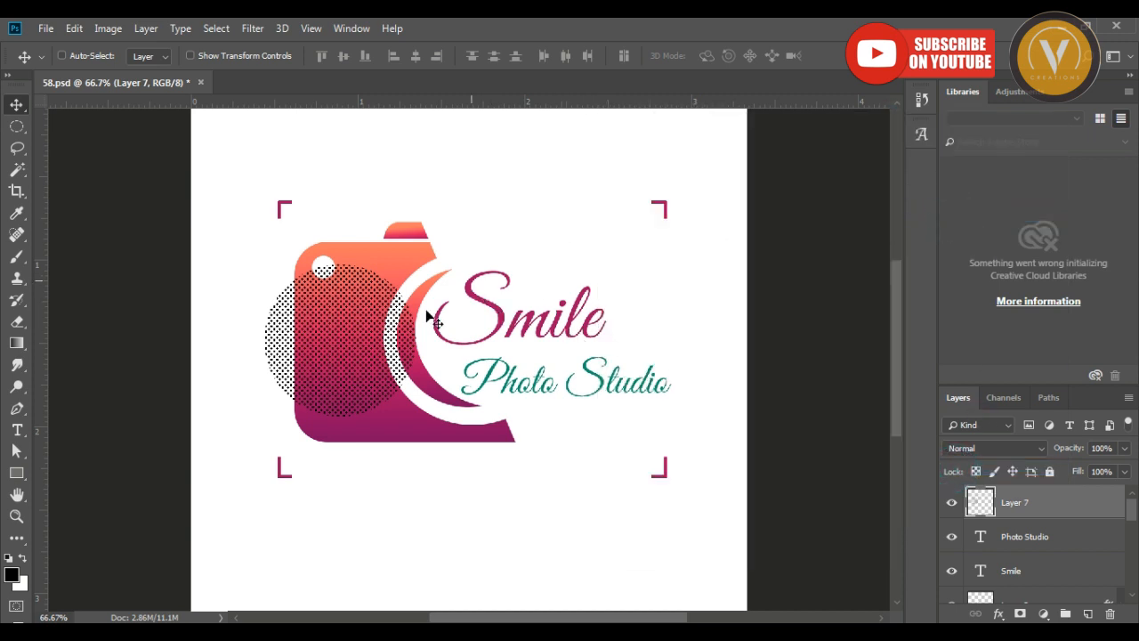
Scale up and reposition the halftone dot circle so it covers the whole camera shape.
key("ctrl+t")
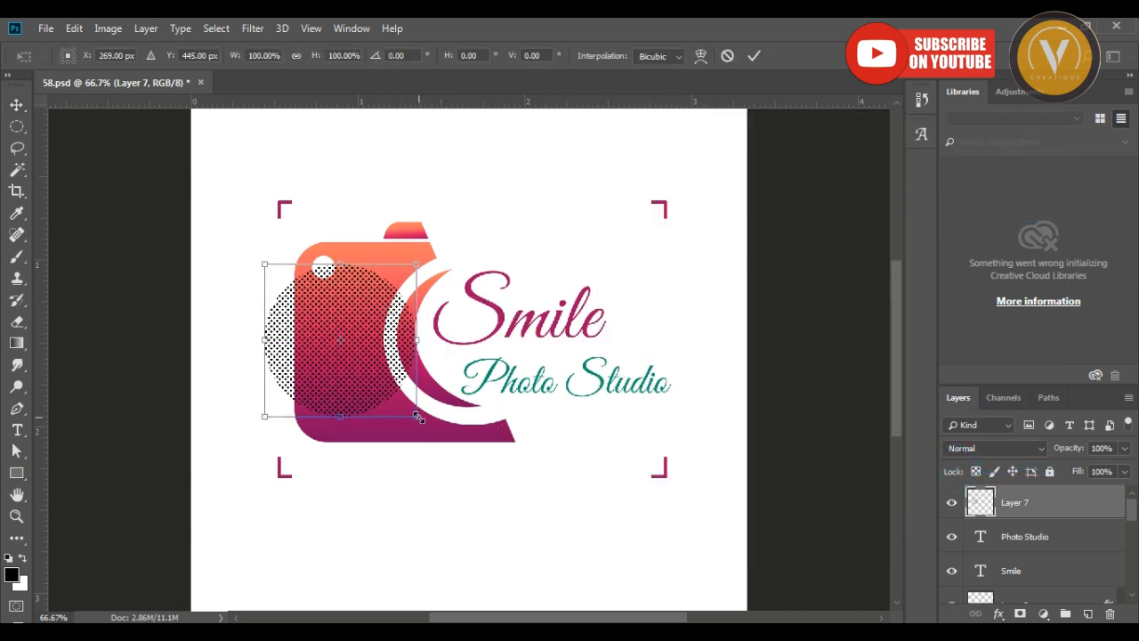
left_click_drag(419, 418, 507, 460)
left_click_drag(408, 385, 449, 389)
left_click_drag(512, 472, 533, 494)
key("Return")
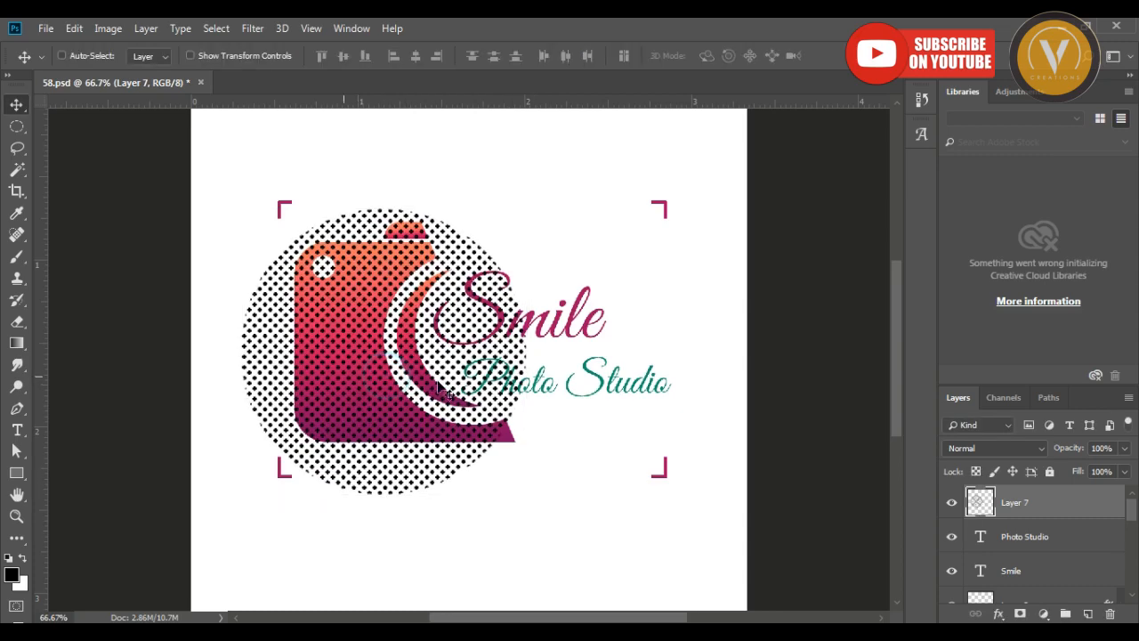
Set the halftone dot layer to Overlay blending with 25% opacity.
left_click(1023, 452)
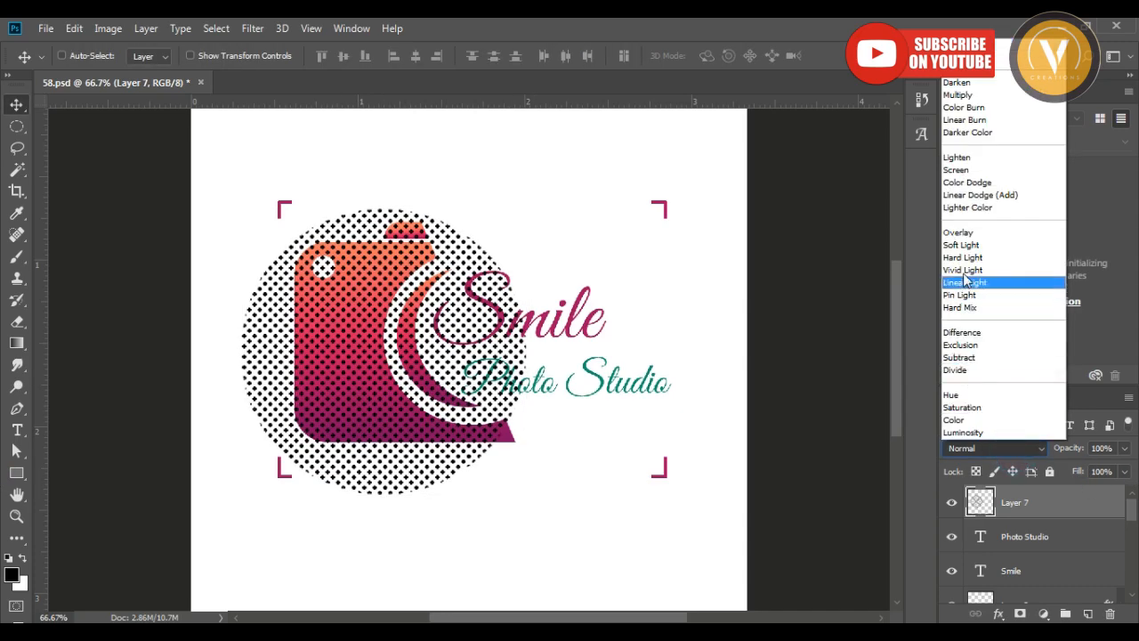
left_click(965, 234)
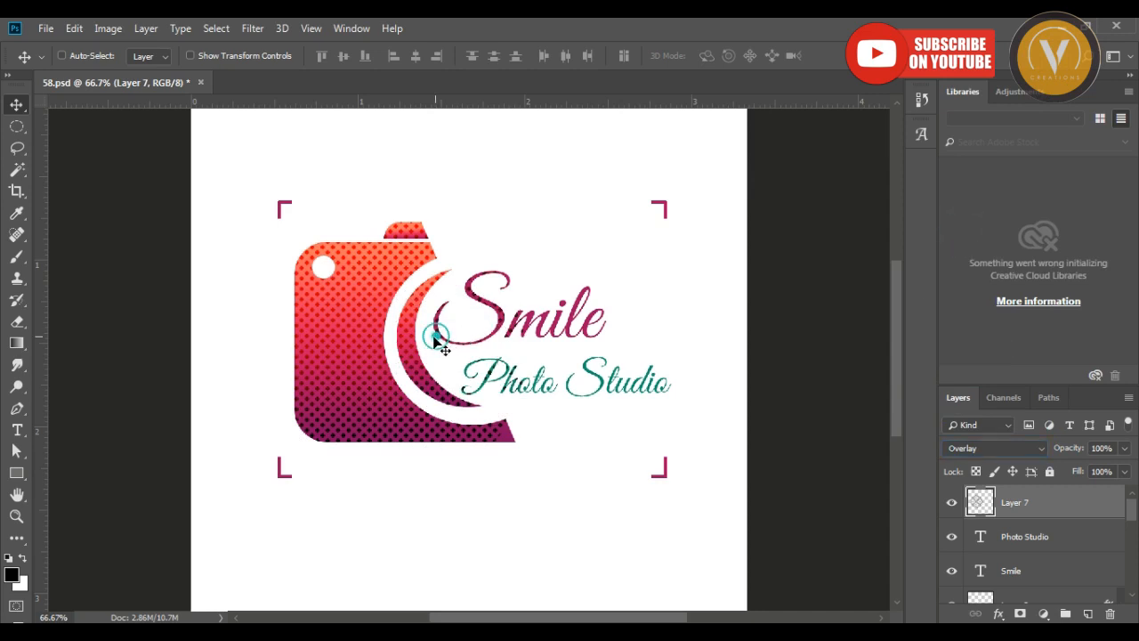
left_click(1124, 448)
left_click_drag(1127, 470, 1074, 471)
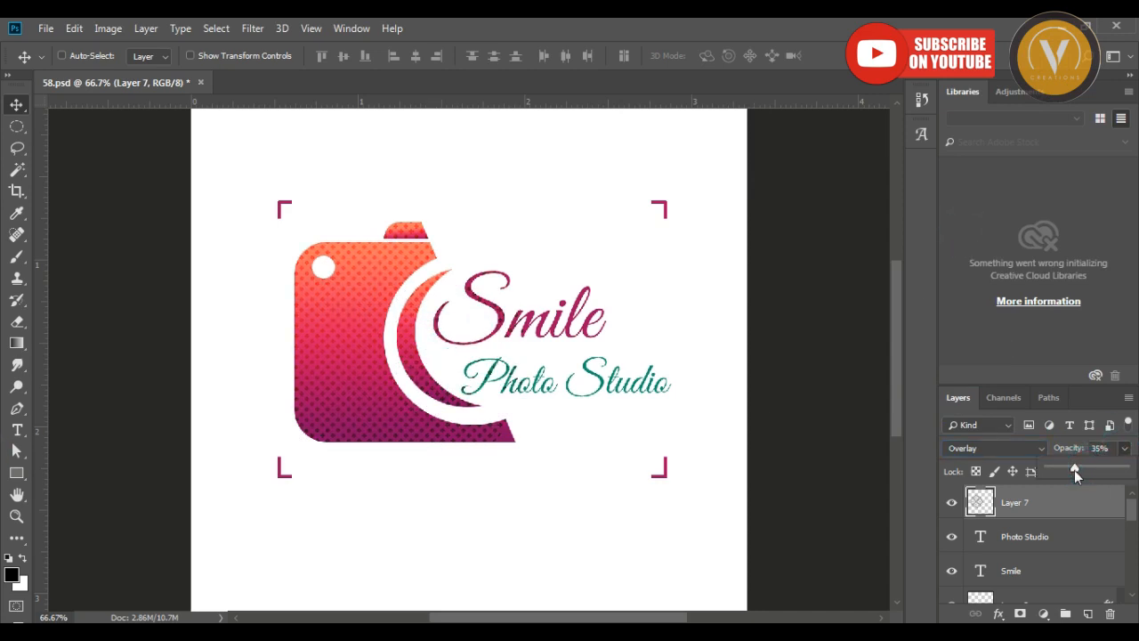
left_click(1074, 470)
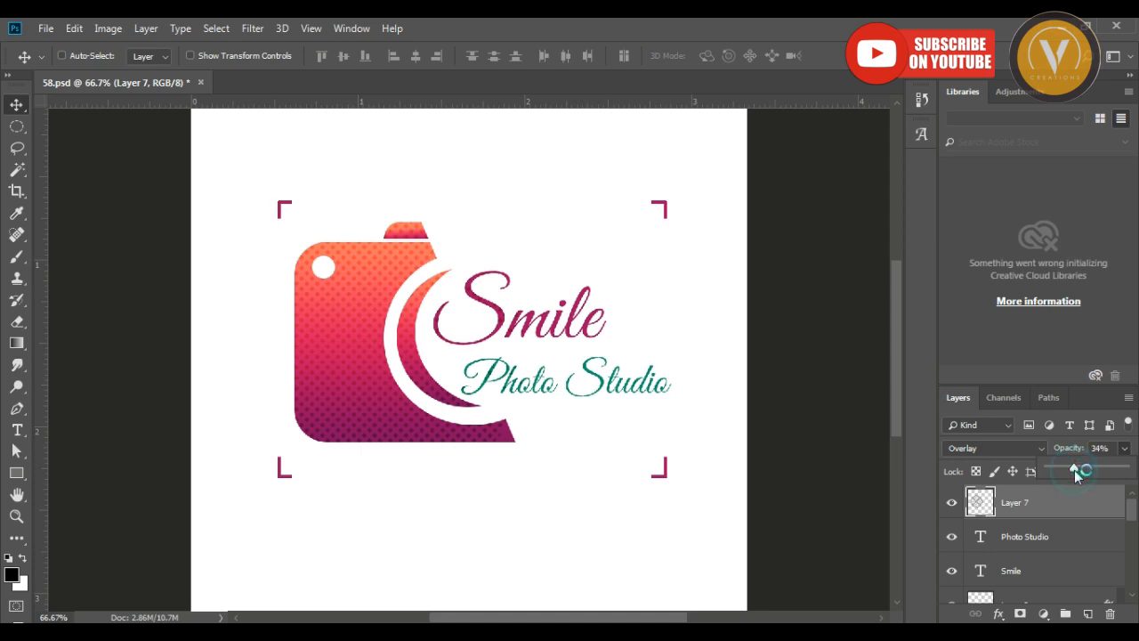
left_click(587, 367)
Erase the halftone dots over the "Smile" lettering using the Eraser at size 175.
key("e")
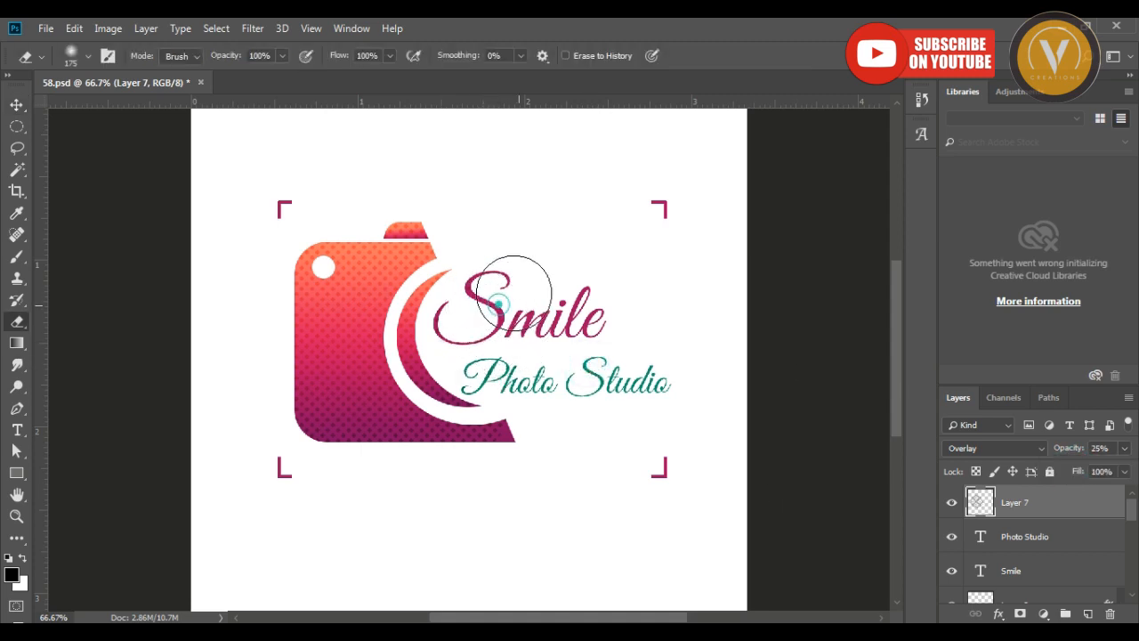
mouse_move(515, 293)
left_mouse_down()
mouse_move(569, 327)
mouse_move(489, 295)
mouse_move(466, 309)
mouse_move(502, 326)
mouse_move(498, 353)
mouse_move(533, 301)
mouse_move(589, 305)
mouse_move(606, 332)
mouse_move(570, 295)
mouse_move(622, 322)
mouse_move(557, 356)
mouse_move(530, 286)
mouse_move(605, 329)
left_mouse_up()
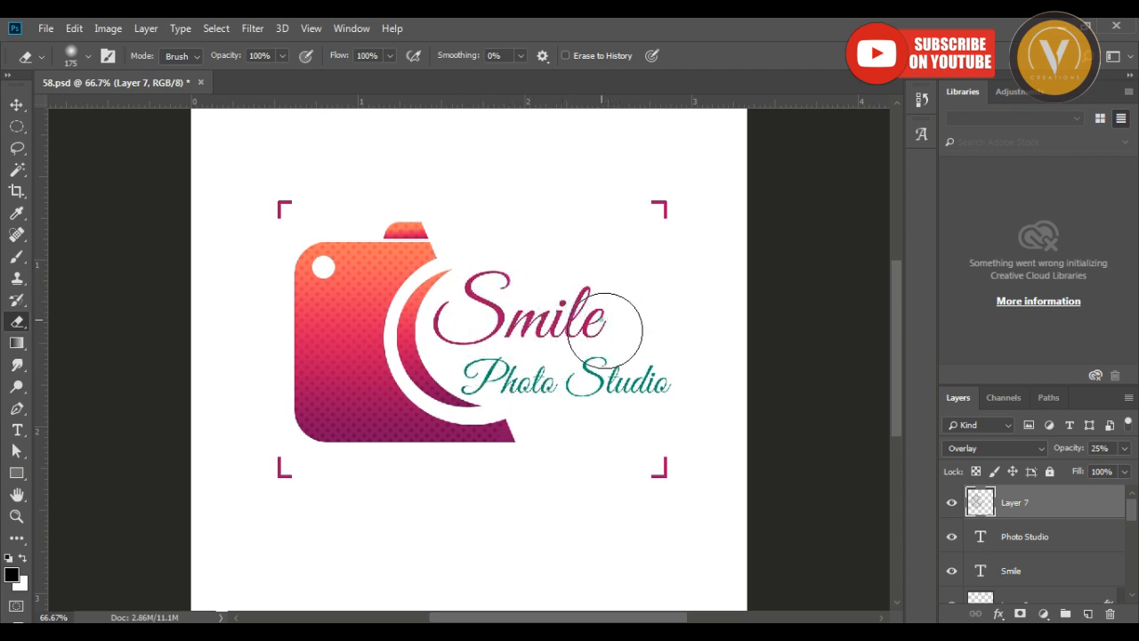
key("v")
key("ctrl+plus")
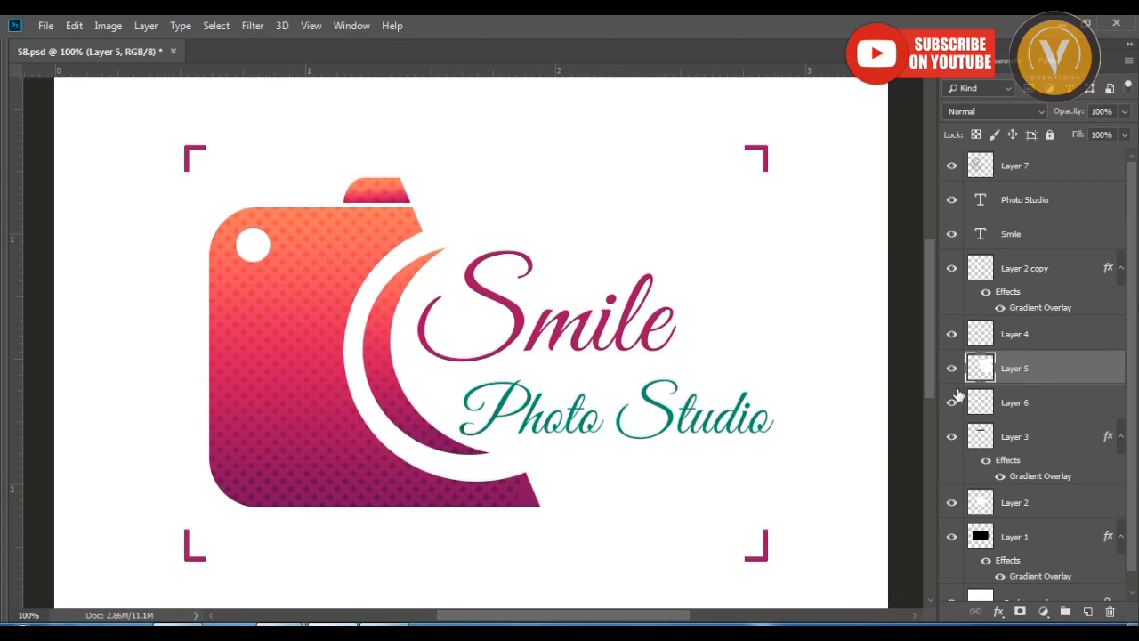
Select the outline of the white cover shape on Layer 5 and cut that area out of the white lens circle on Layer 2.
left_click(951, 368)
left_click(952, 367)
left_click(978, 368, "ctrl")
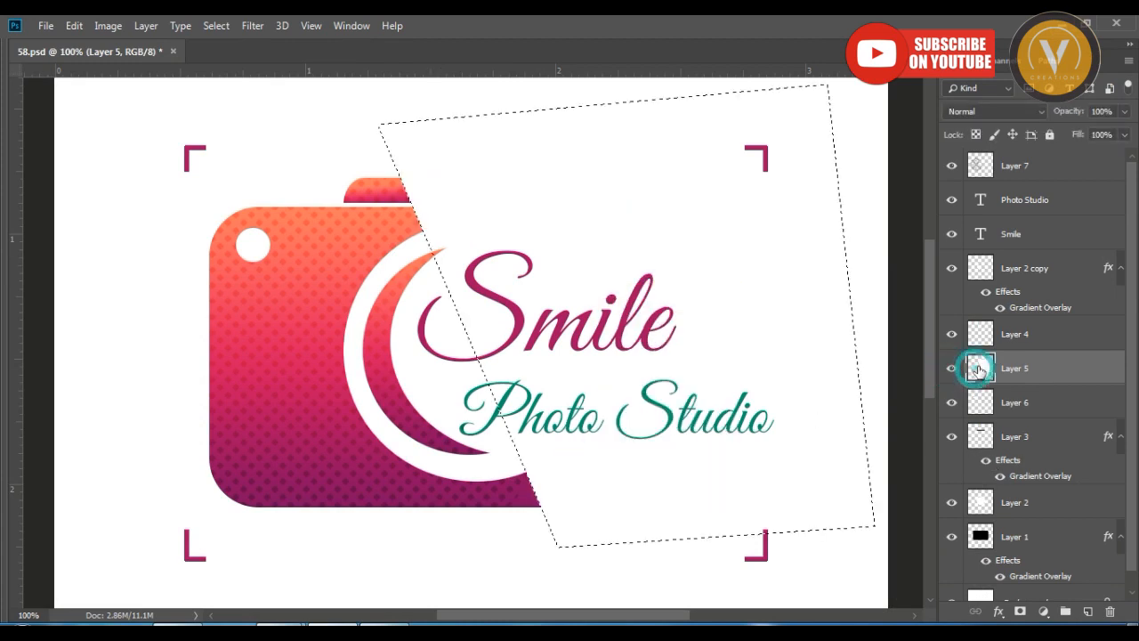
right_click(395, 258)
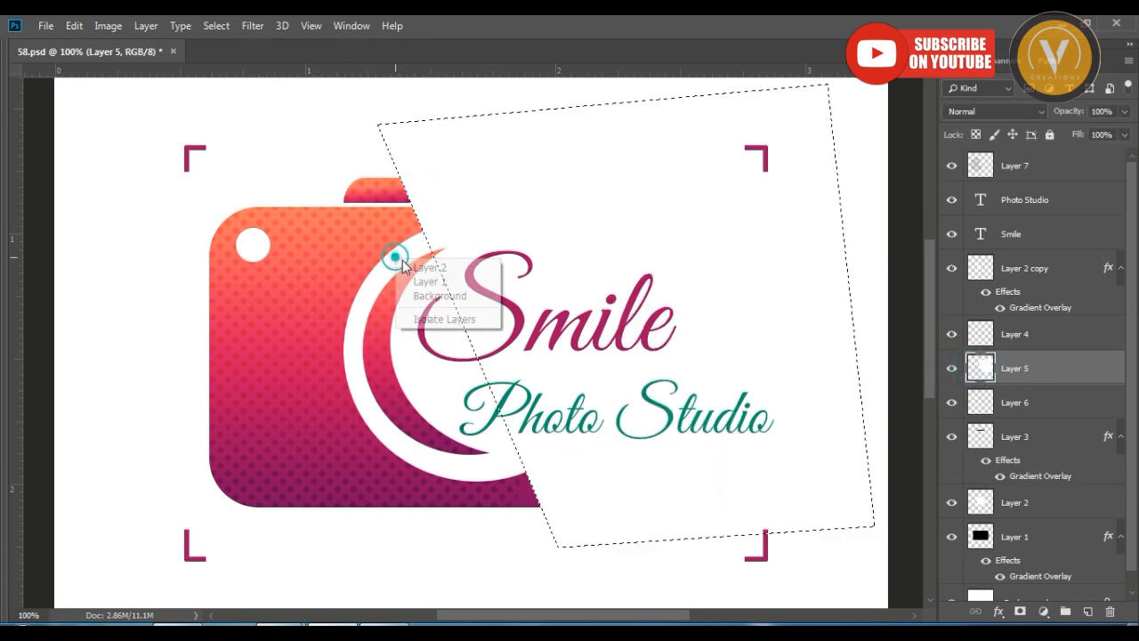
left_click(409, 267)
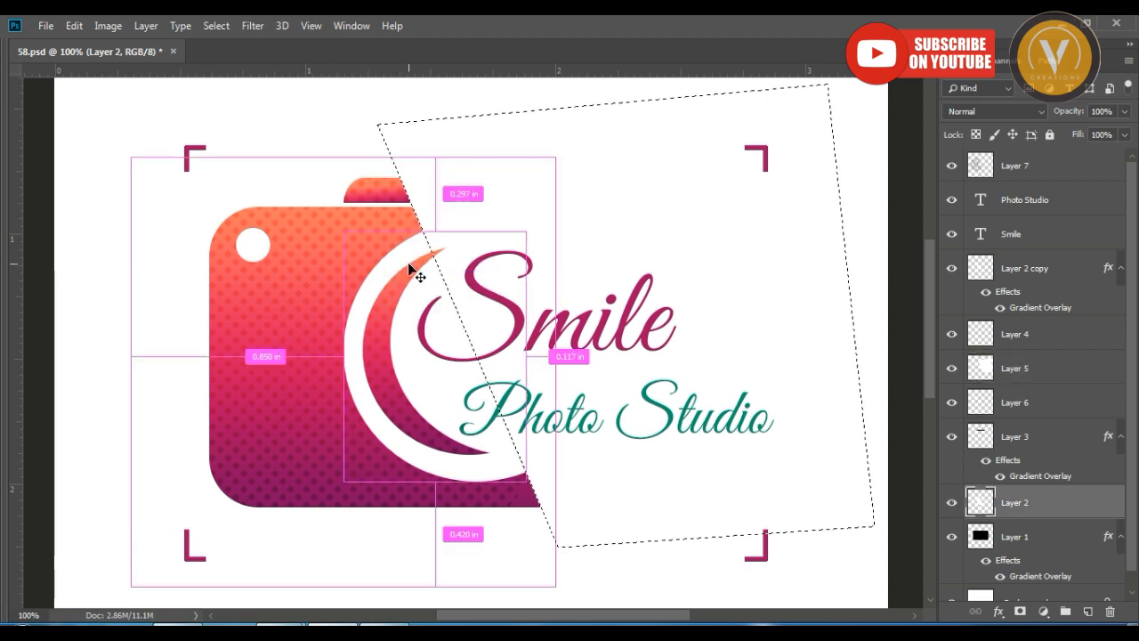
key("ctrl+d")
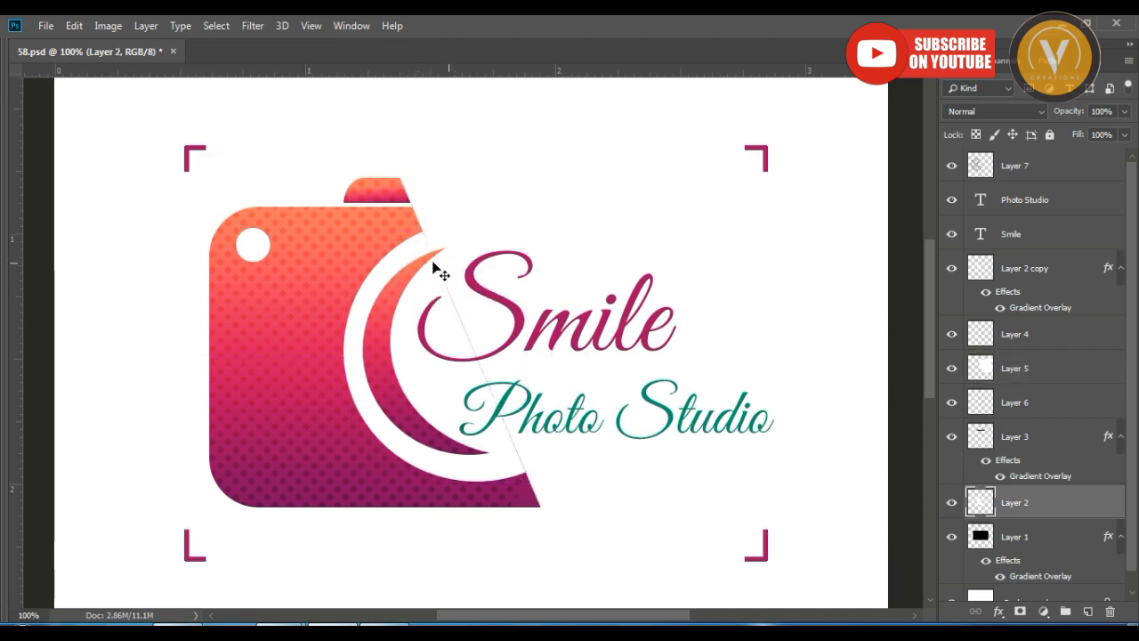
Try moving the white cover shape on Layer 5 away from the slanted edge, and undo the move.
left_click_drag(472, 231, 569, 223)
key("ctrl+z")
right_click(497, 204)
left_click(504, 212)
left_click_drag(499, 214, 564, 208)
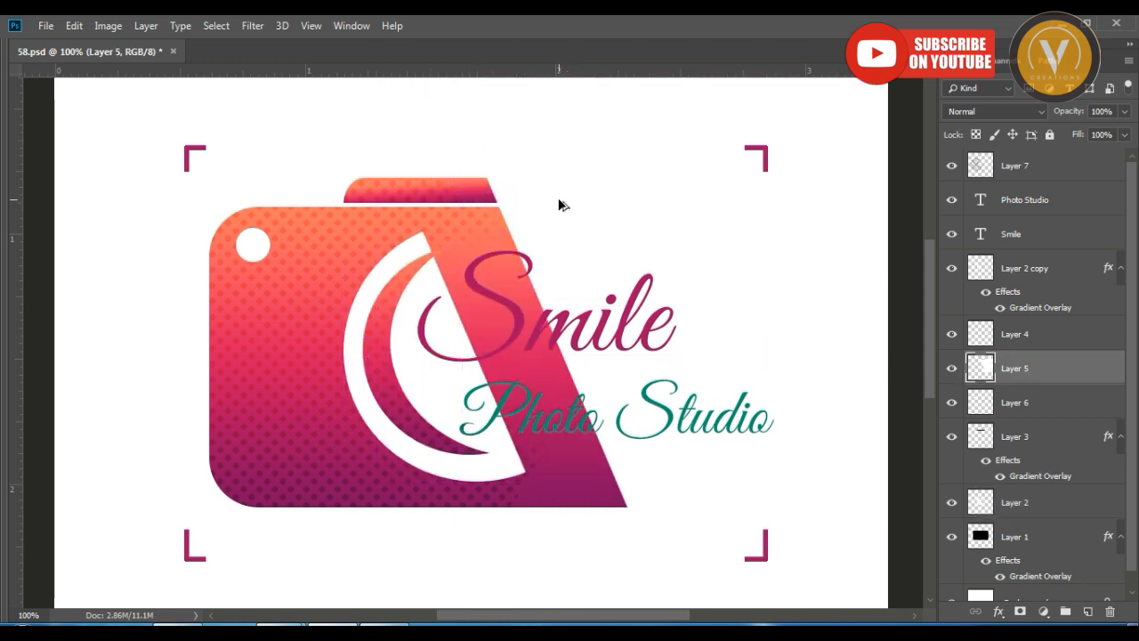
key("ctrl+z")
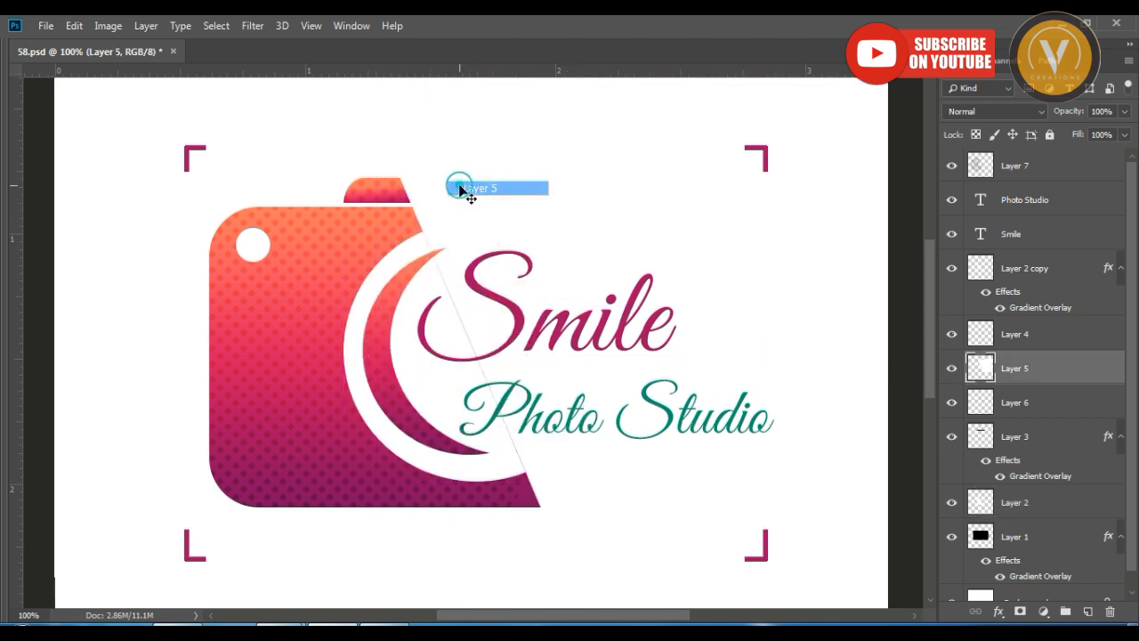
Cut the camera body on Layer 1 along the slanted edge using the outline of Layer 5, and deselect.
left_click(981, 368, "ctrl")
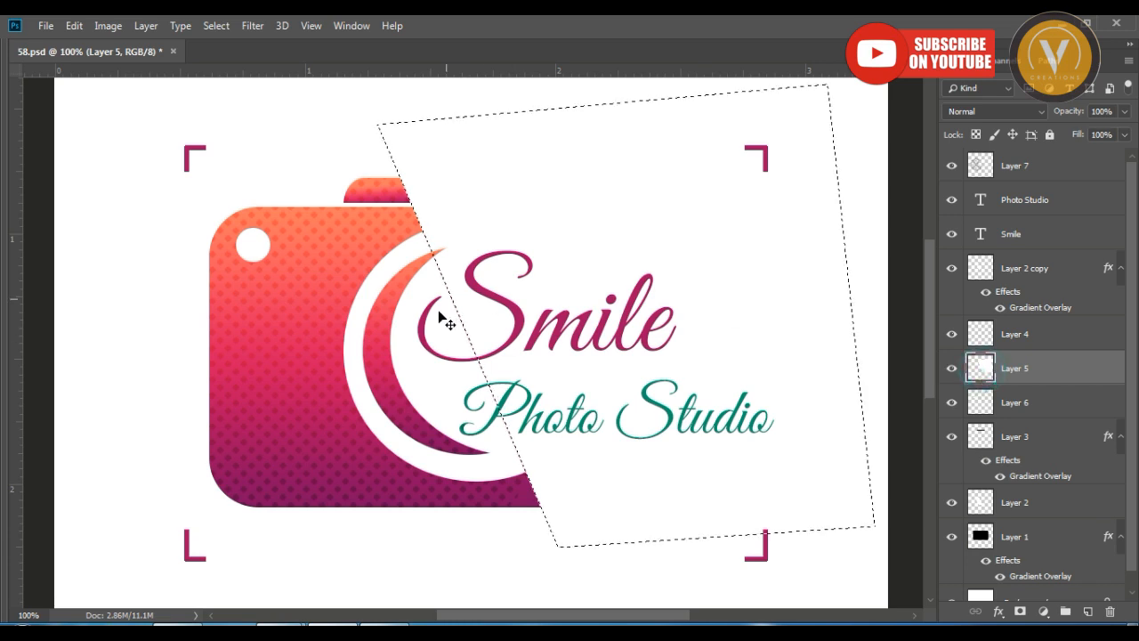
right_click(362, 252)
left_click(373, 258)
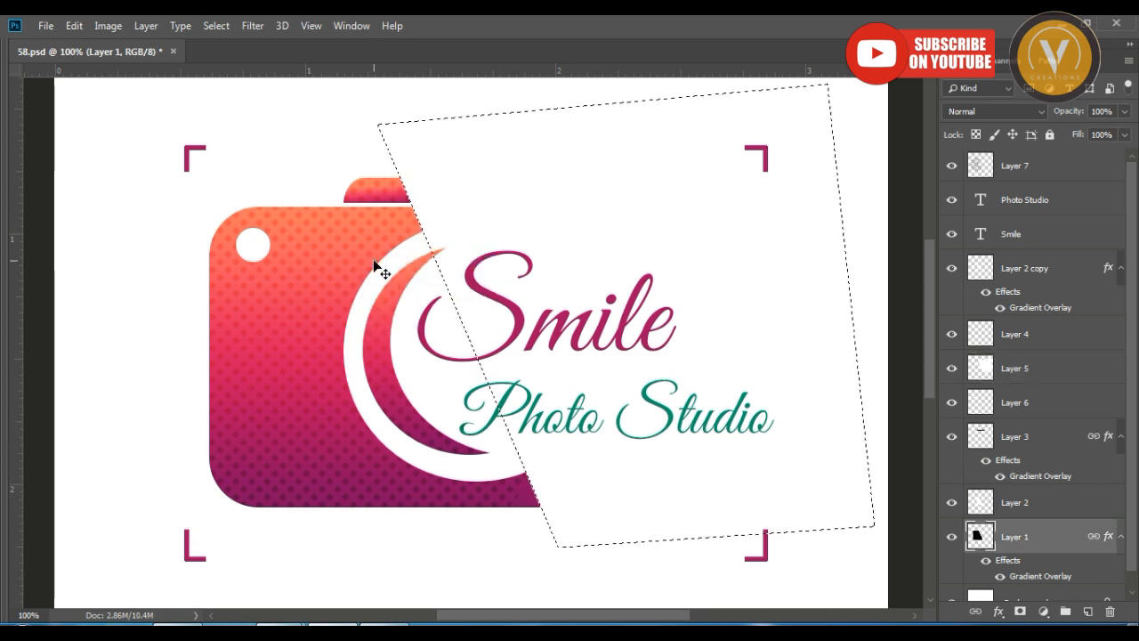
key("ctrl+d")
Trim the flash shape on Layer 3 along the slanted edge using the outline of Layer 5, and deselect.
right_click(420, 188)
left_click(439, 192)
left_click(980, 367, "ctrl")
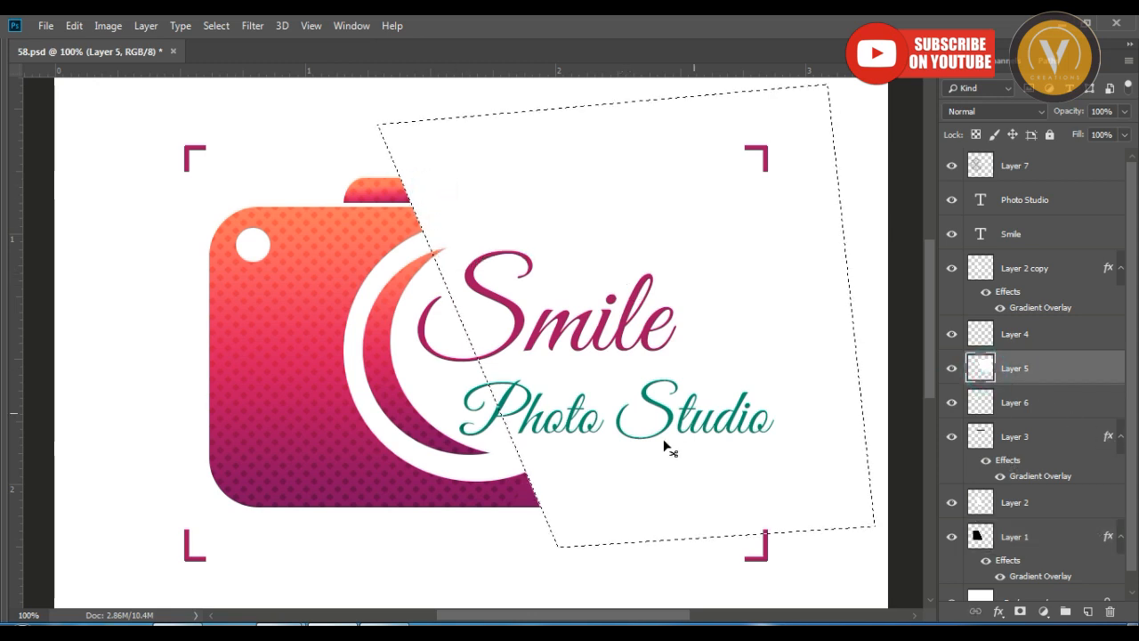
right_click(382, 198)
left_click(396, 203)
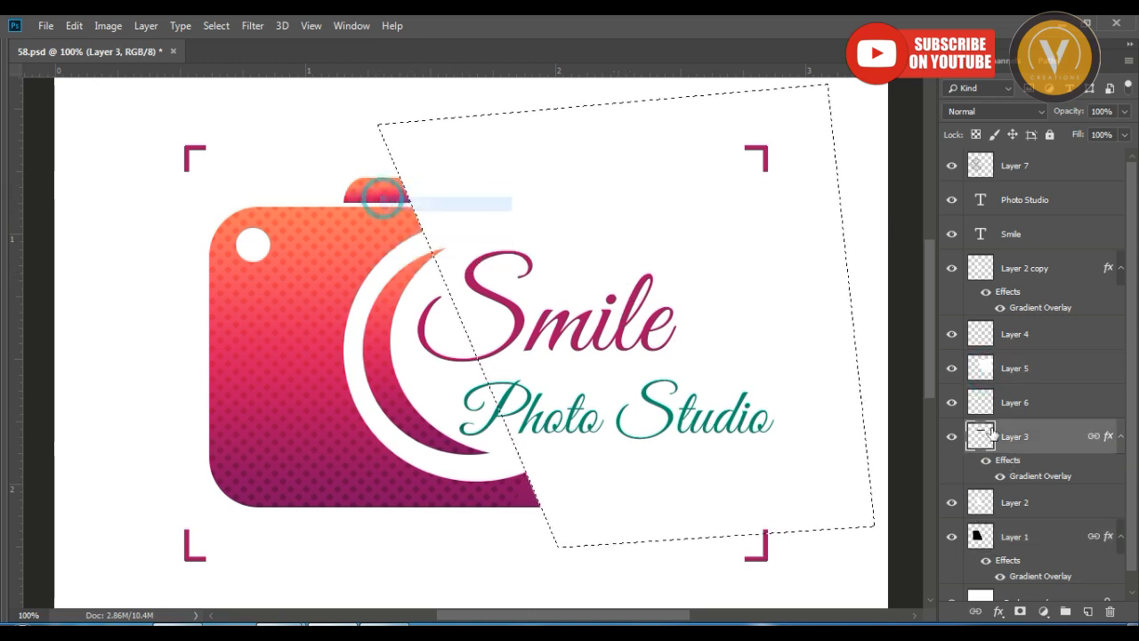
left_click(950, 439)
left_click(950, 438)
left_click(1013, 436)
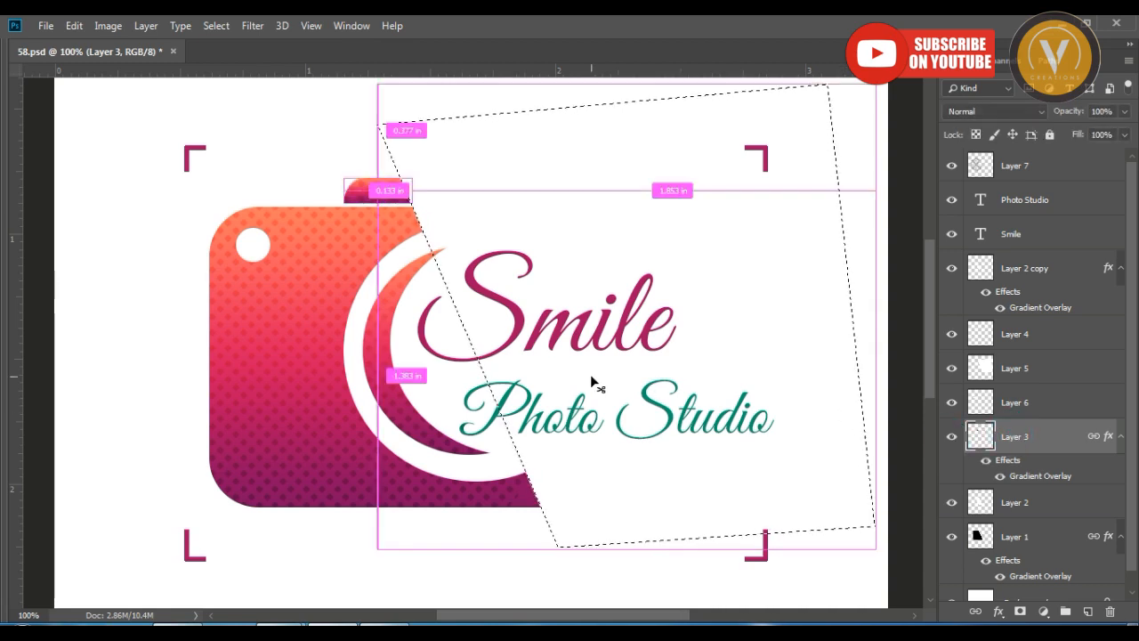
key("ctrl+d")
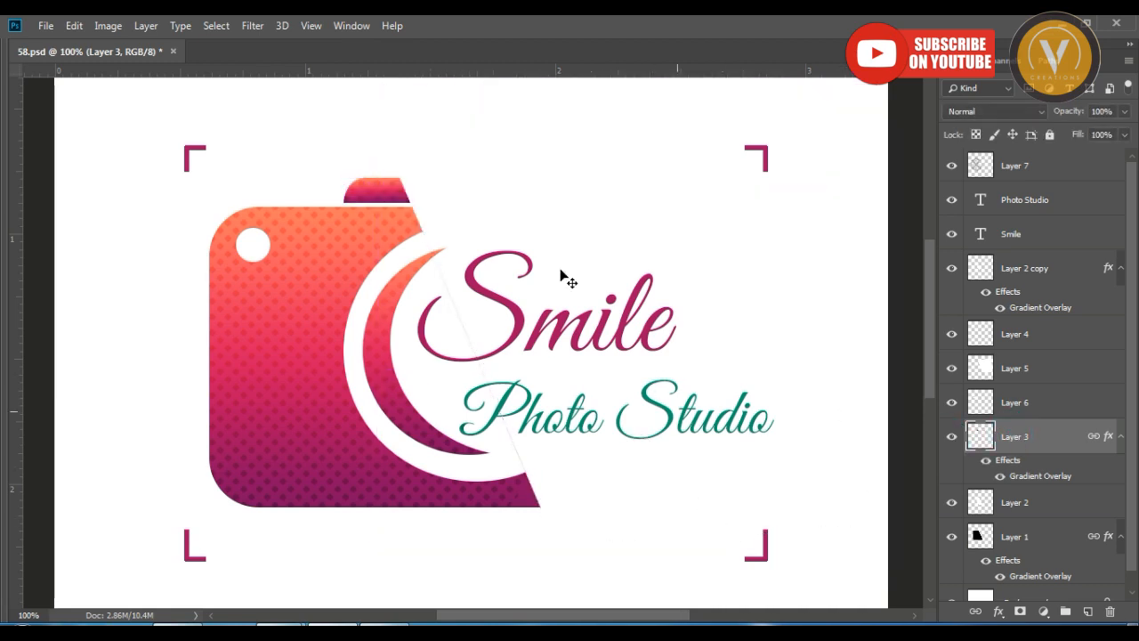
Hide and show the white cover shape on Layer 5 to compare the logo with and without it.
right_click(477, 190)
left_click(502, 195)
left_click(952, 372)
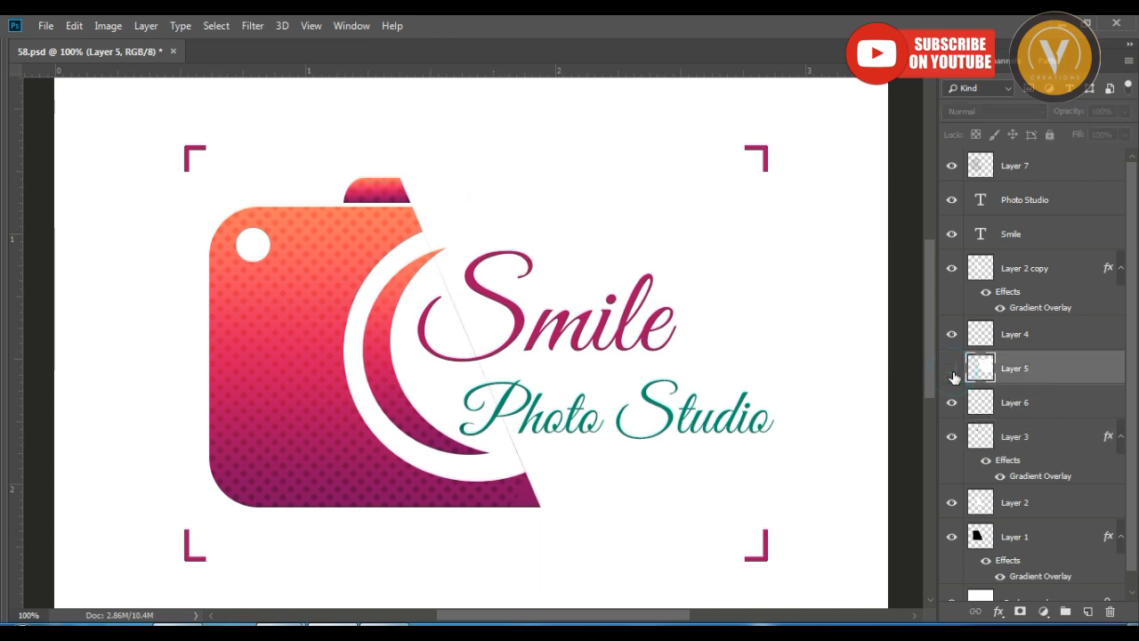
left_click(952, 372)
left_click(951, 372)
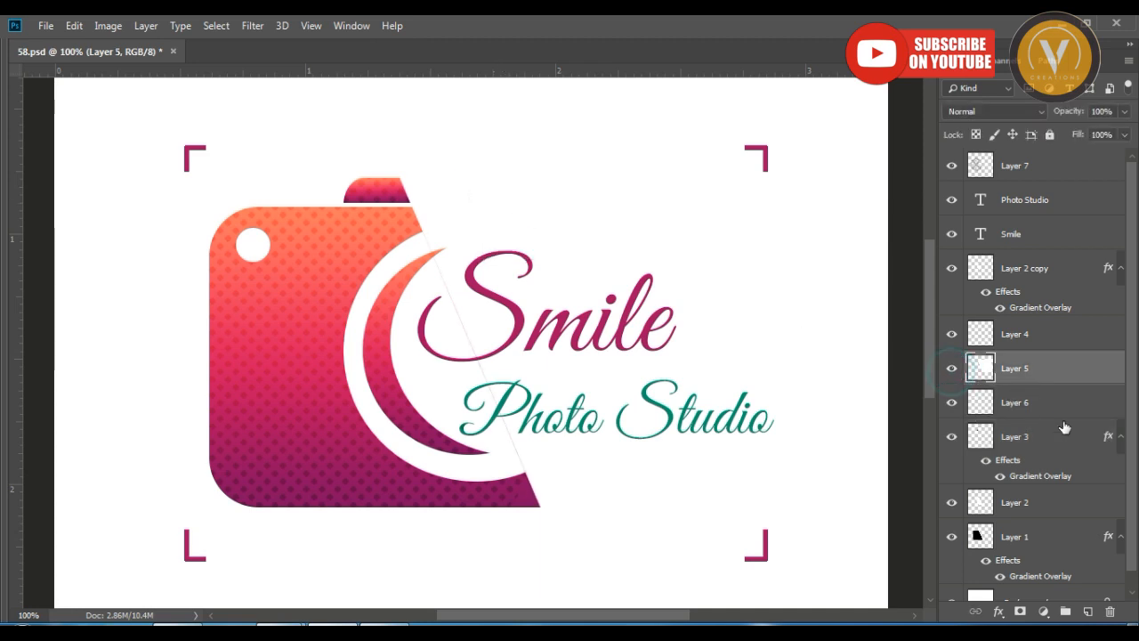
left_click(950, 370)
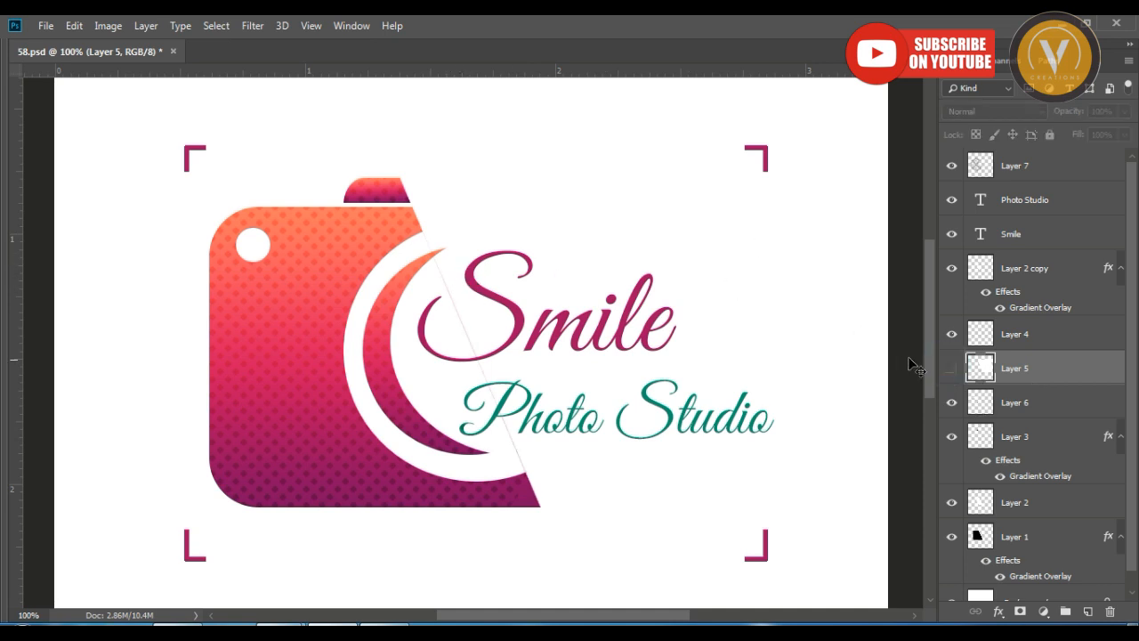
left_click(952, 372)
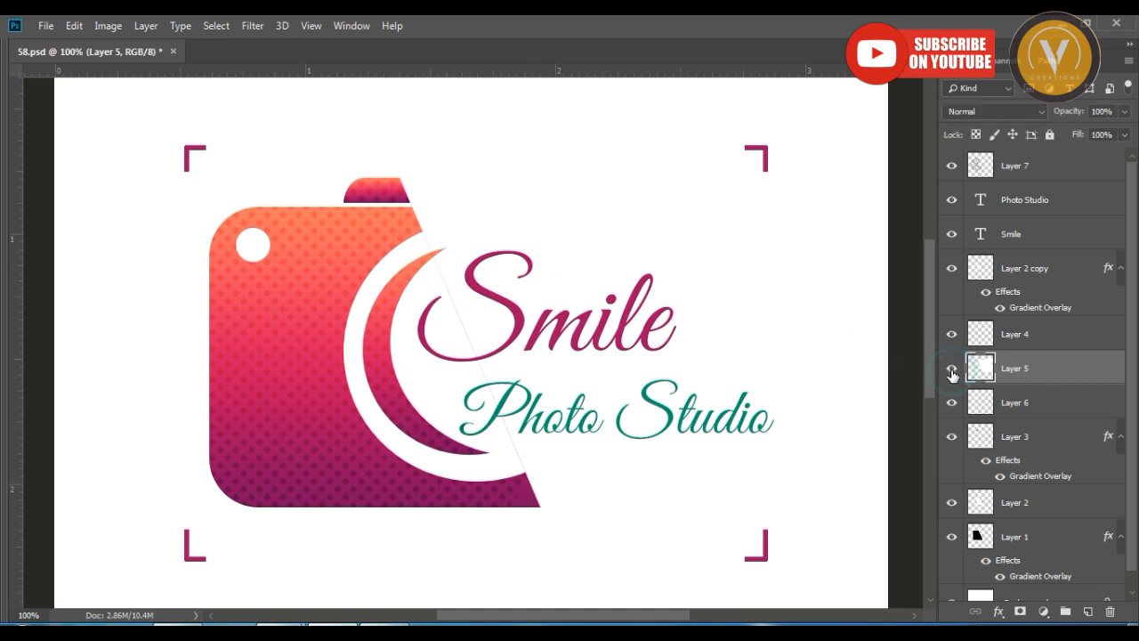
Delete Layer 5 and undo the deletion.
left_click(1113, 612)
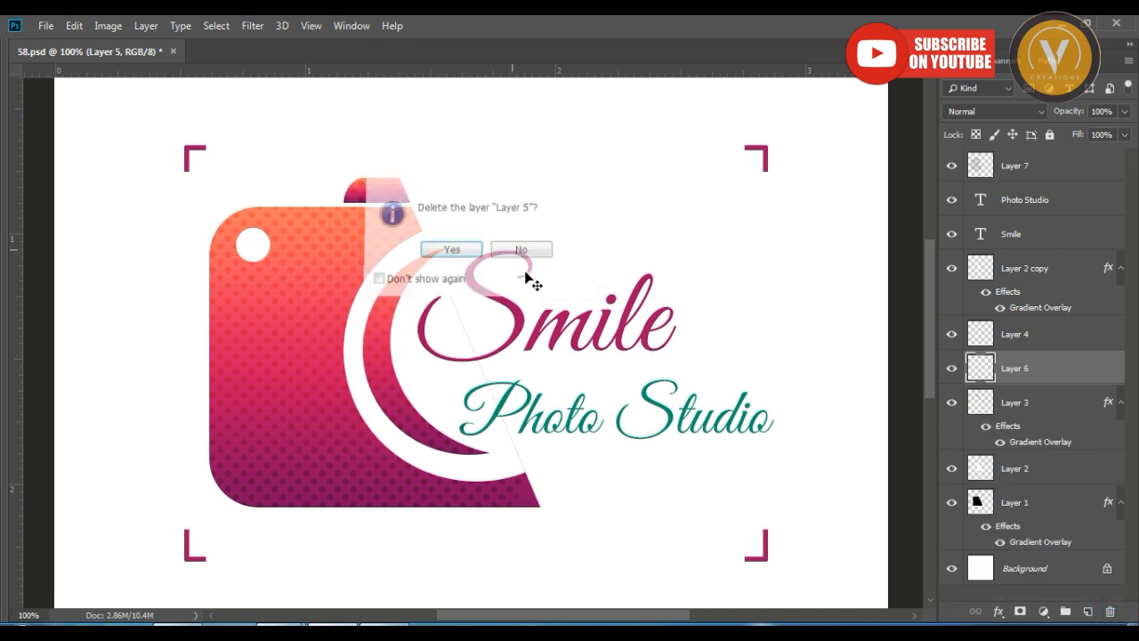
key("Return")
key("ctrl+z")
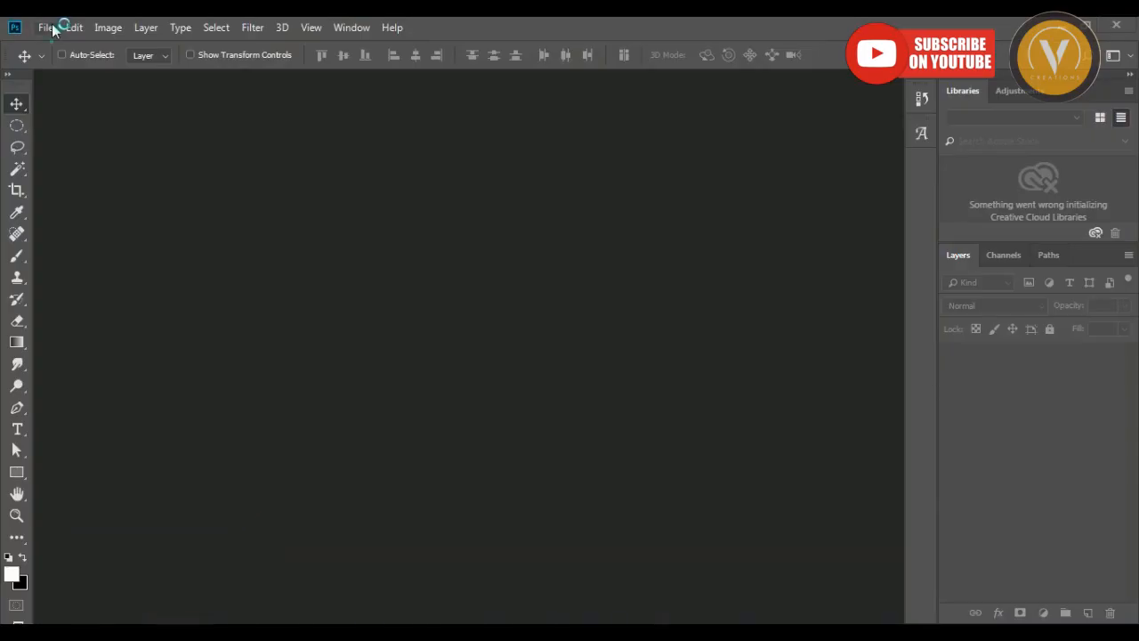
Start a new blank document and swap the foreground and background colors back and forth several times.
left_click(45, 27)
key("x")
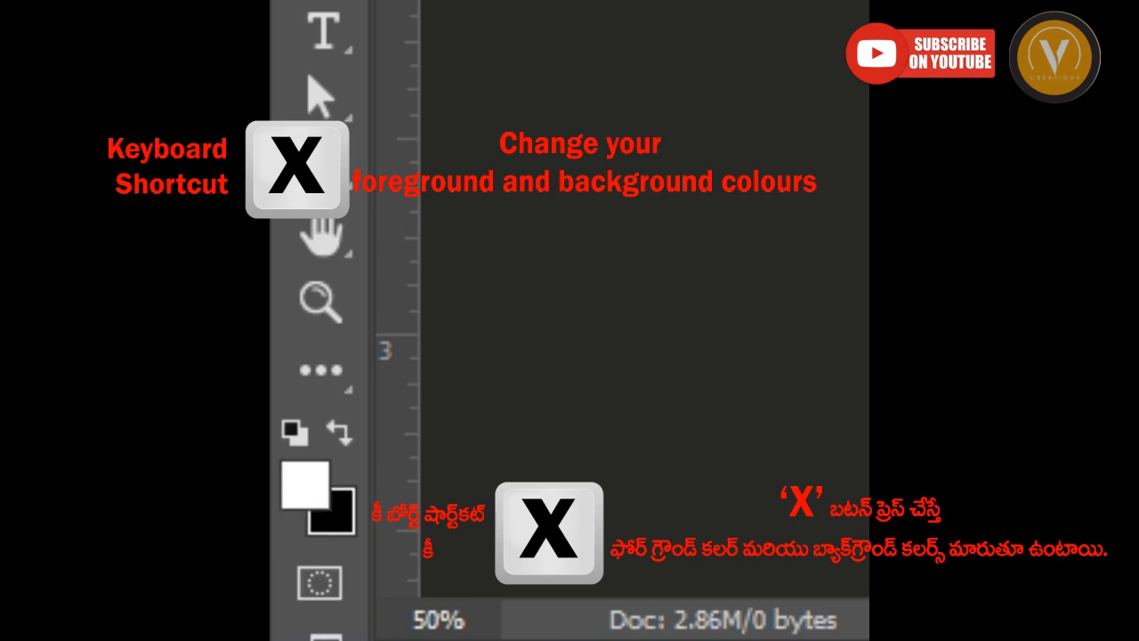
key("x")
key("x")
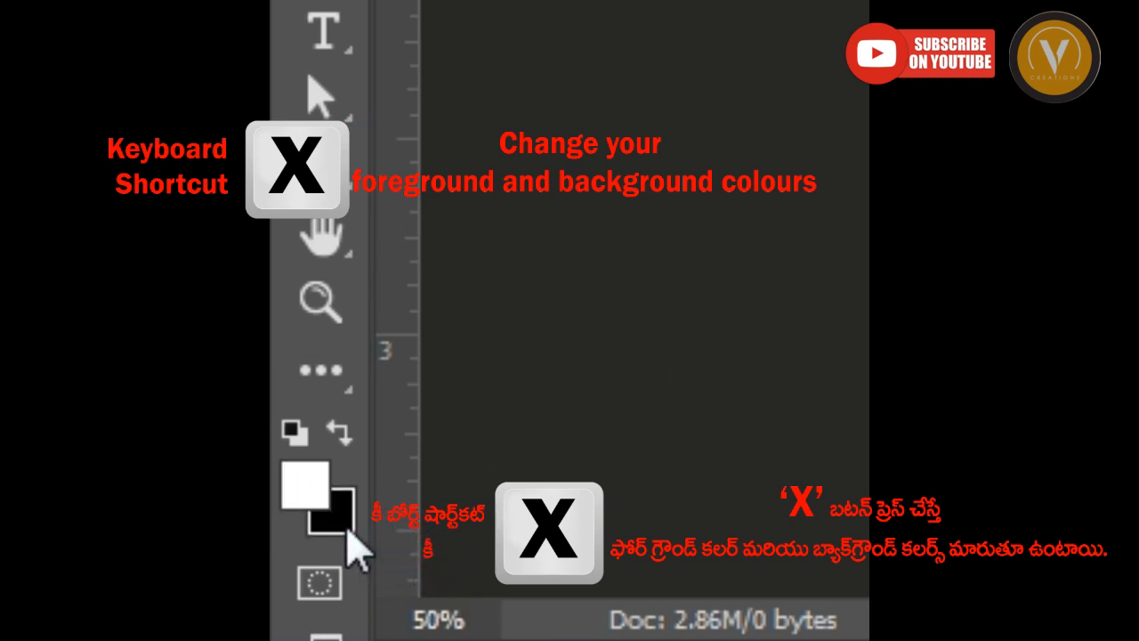
key("x")
key("x")
key("x")
key("x")
key("x")
key("x")
key("x")
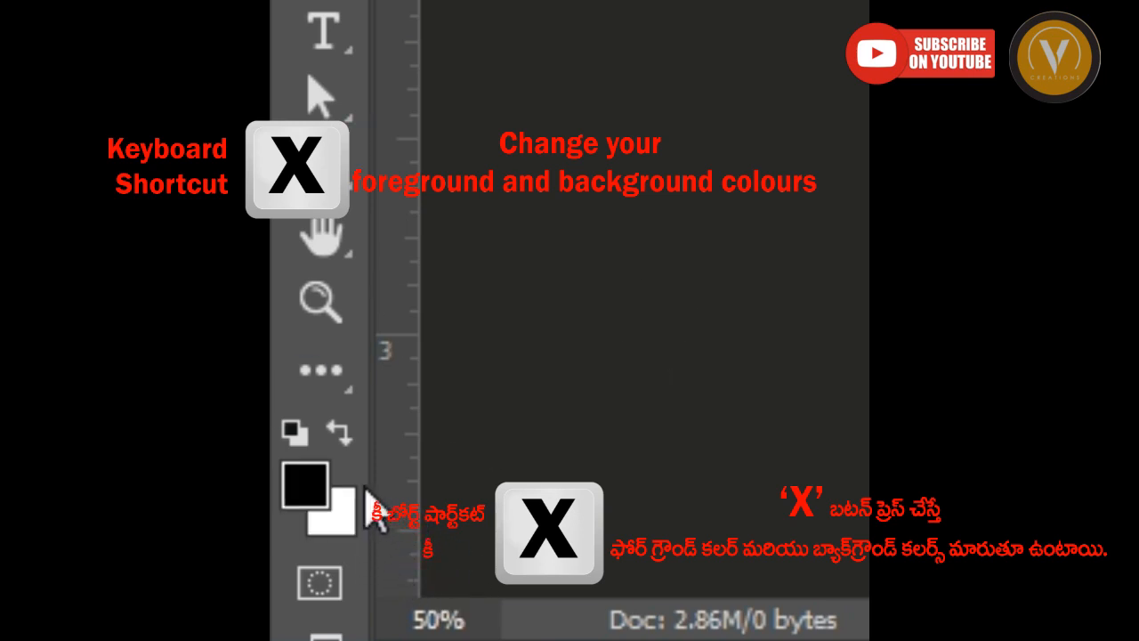
key("x")
key("x")
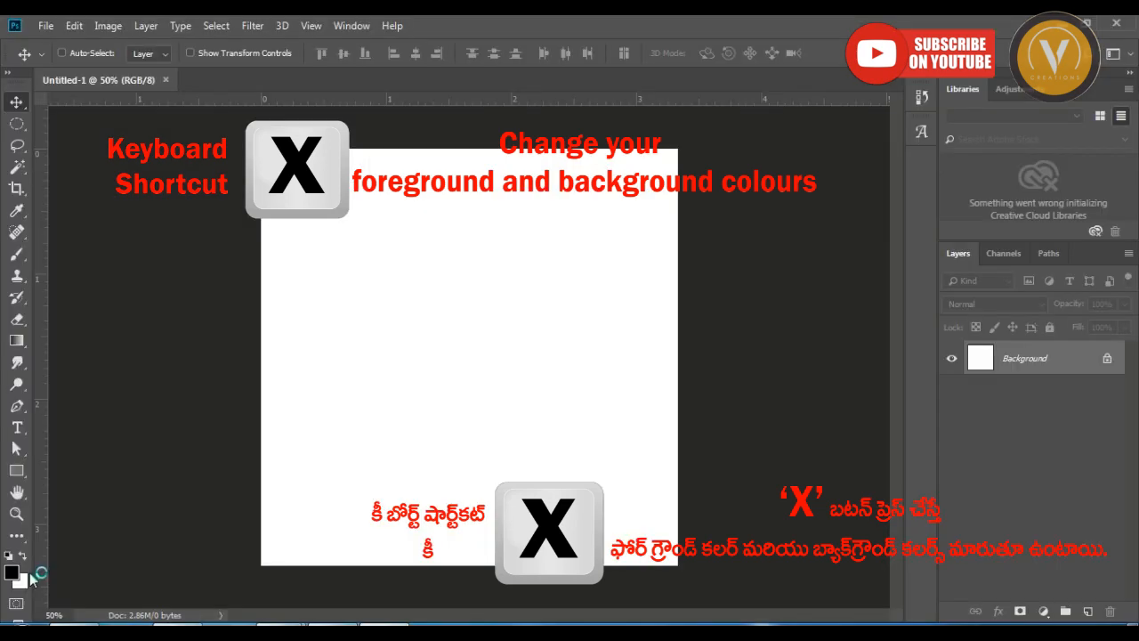
Set the foreground color to bright red and the background color to dark blue #073f92.
left_click(13, 574)
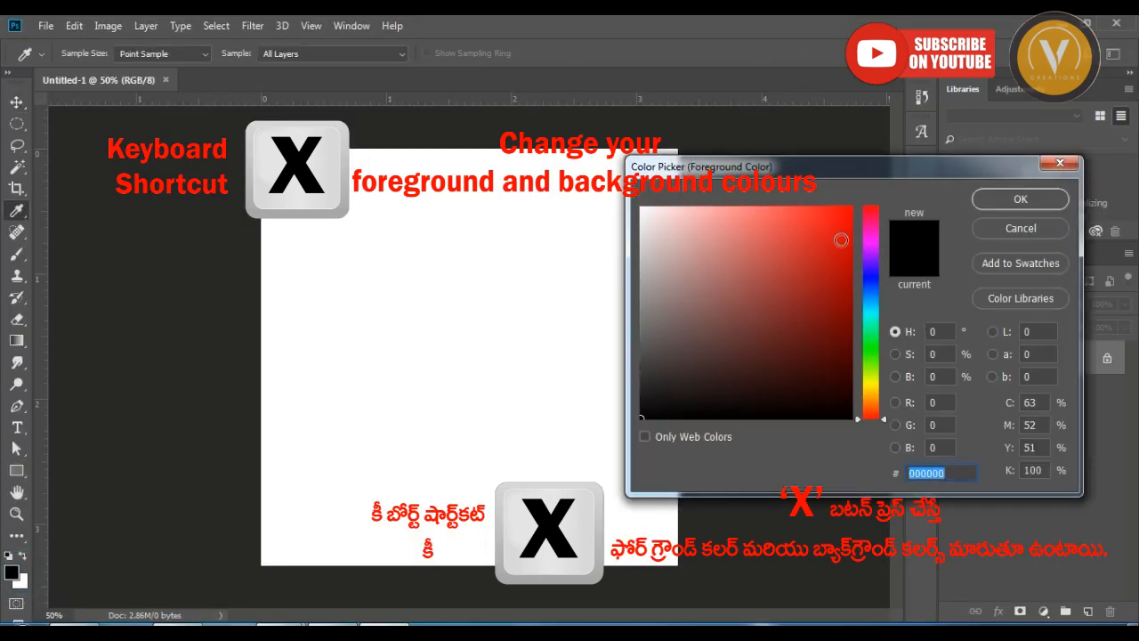
left_click(841, 240)
left_click(1020, 199)
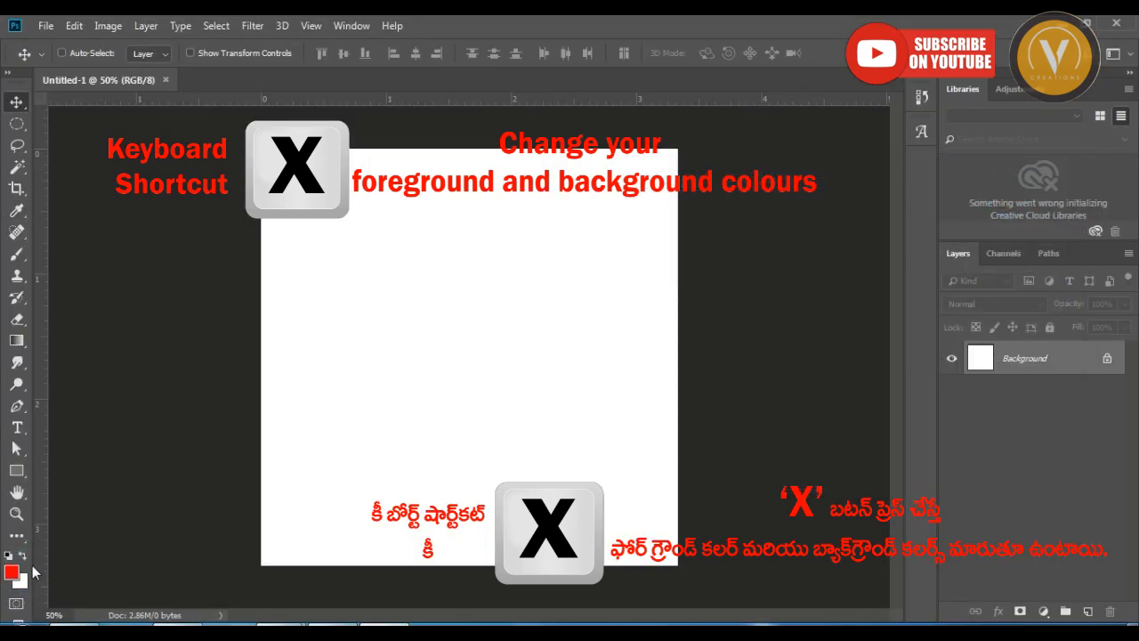
left_click(24, 579)
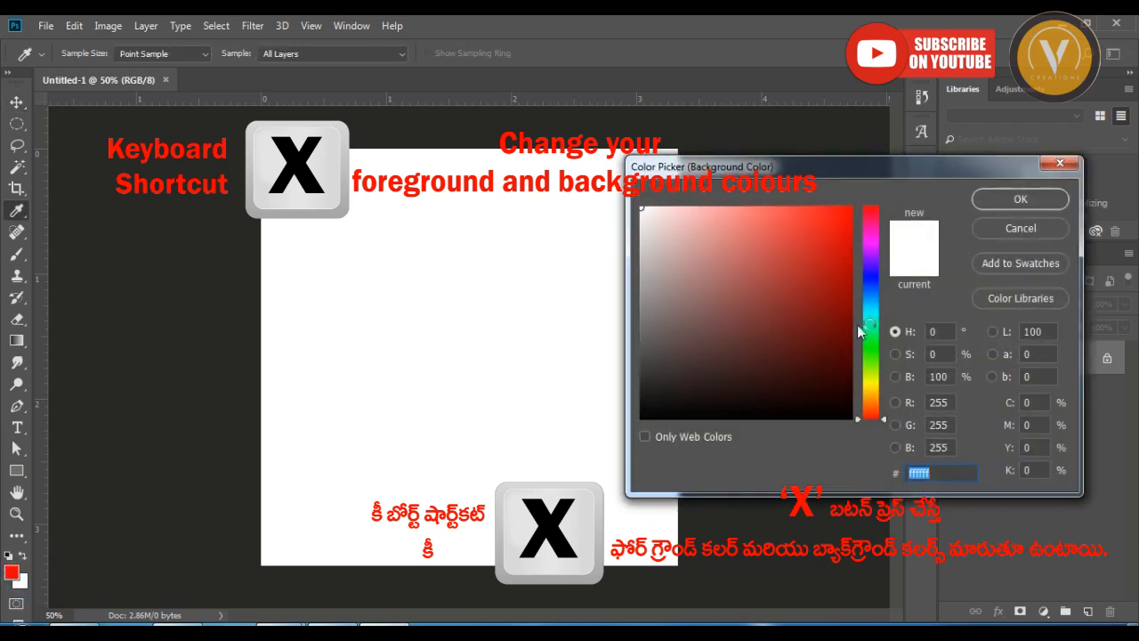
left_click(872, 298)
left_click(839, 294)
key("Return")
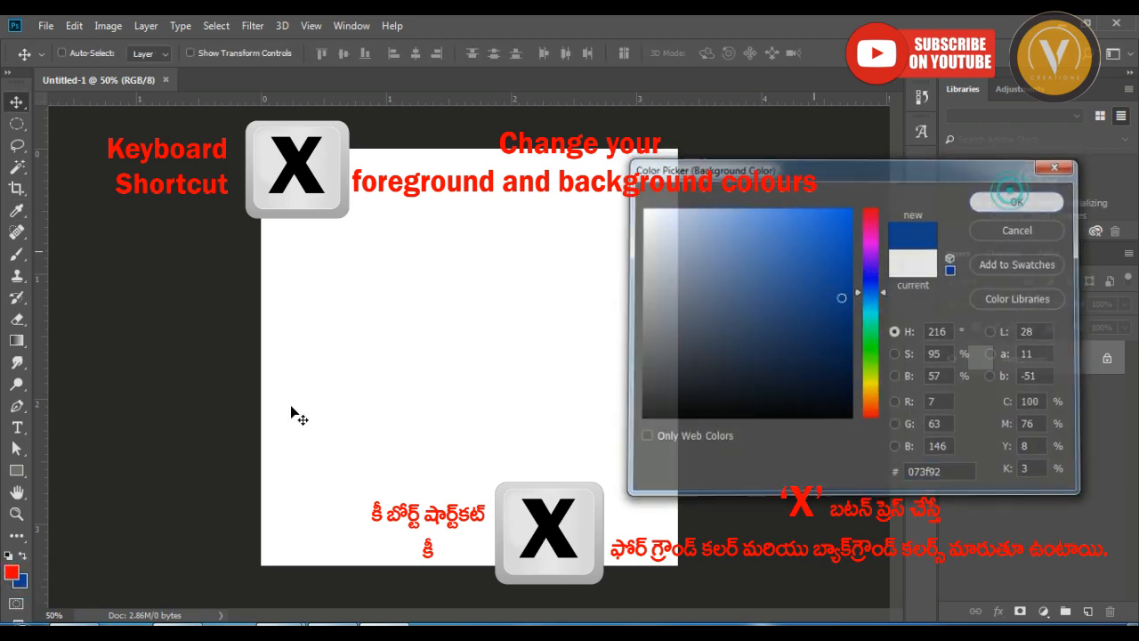
Swap the red and blue colors until blue is the foreground color and red the background color.
key("x")
key("x")
key("x")
key("x")
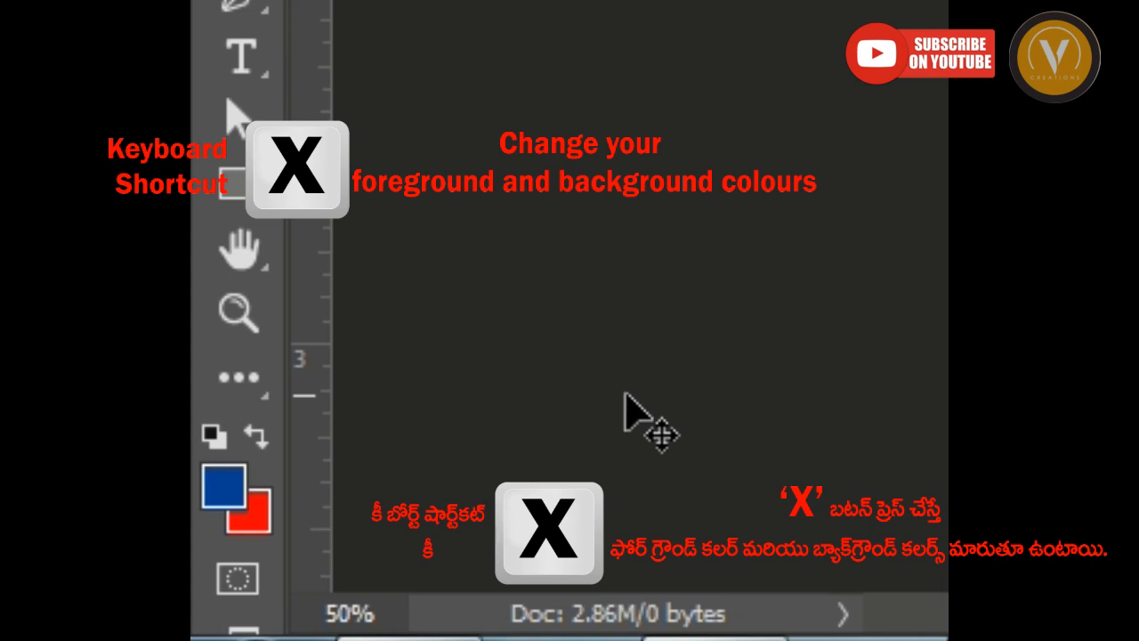
Swap the foreground and background colors several times, and fill the blank document's Background layer with the red background color.
key("x")
key("x")
key("x")
key("x")
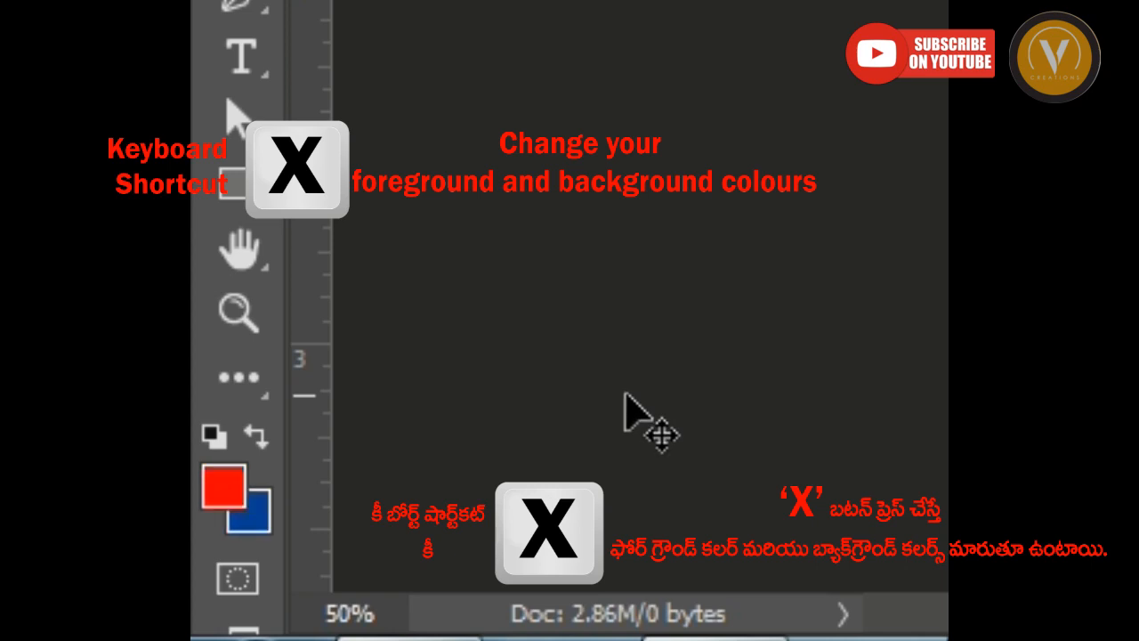
key("x")
key("x")
key("x")
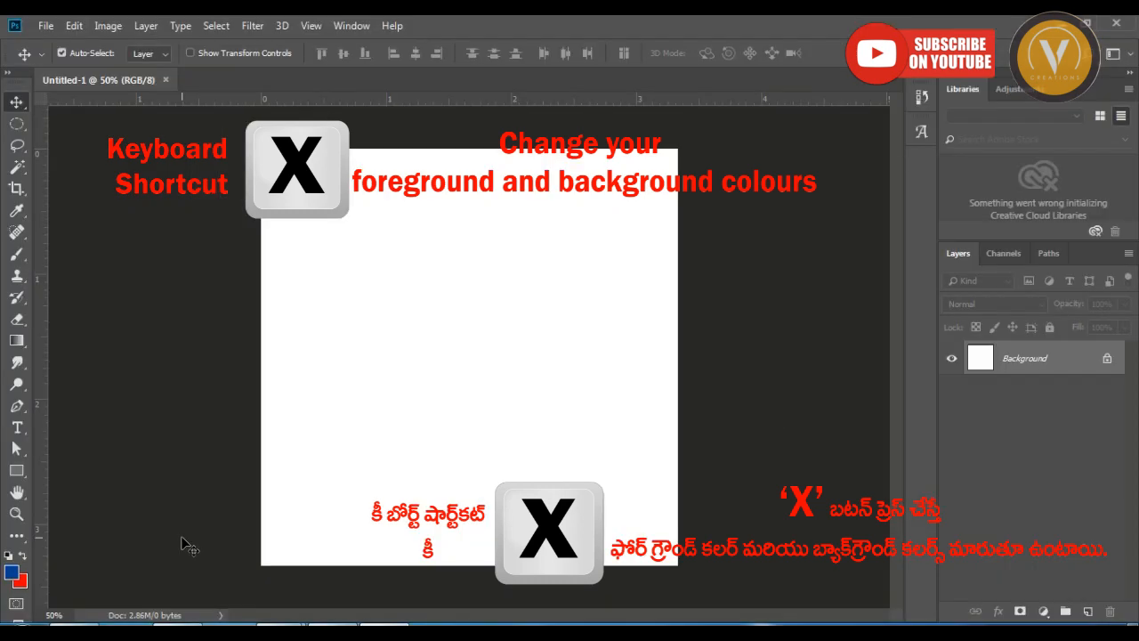
key("ctrl+BackSpace")
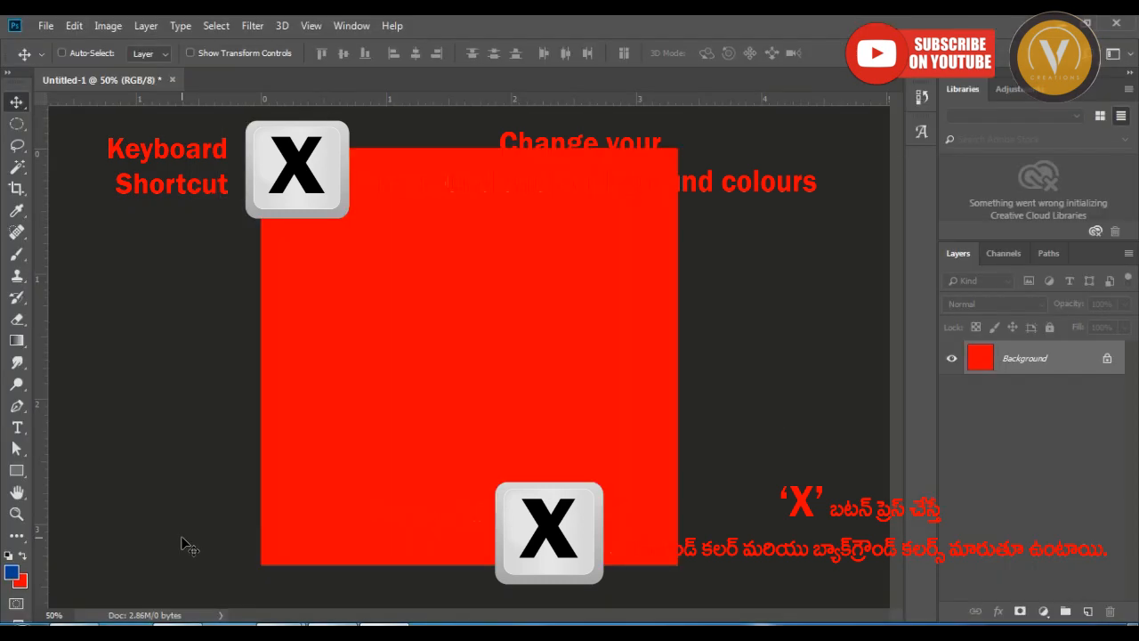
key("ctrl+BackSpace")
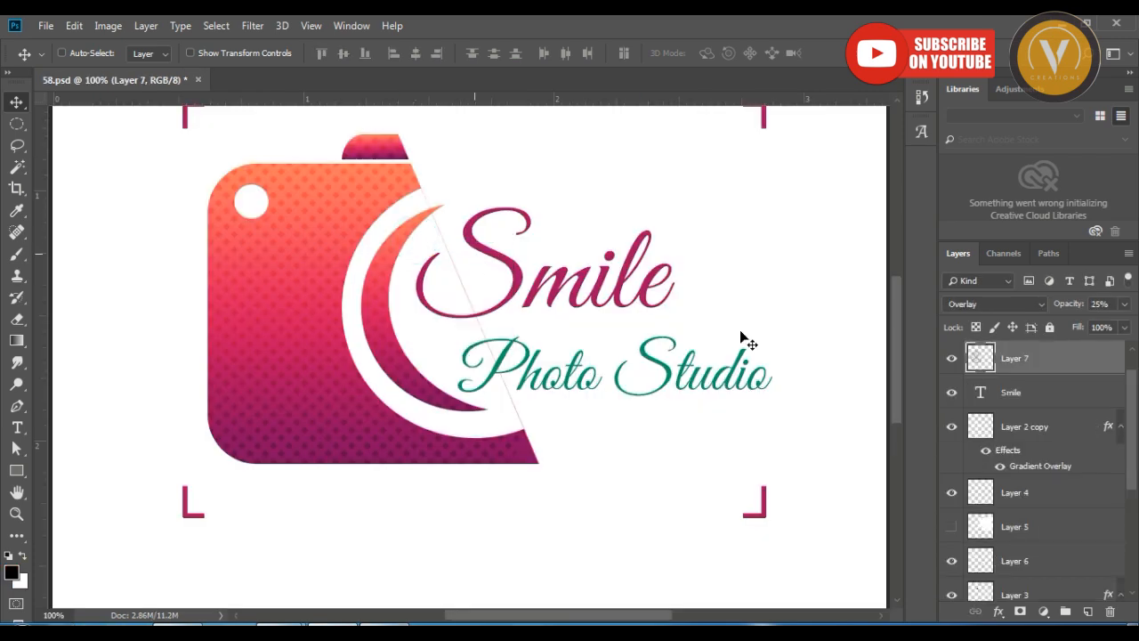
In 58.psd, check Layer 7's visibility, add Layer 2 to the layer selection and move Layer 7 above the Photo Studio text layer.
left_click(954, 363)
left_click(954, 363)
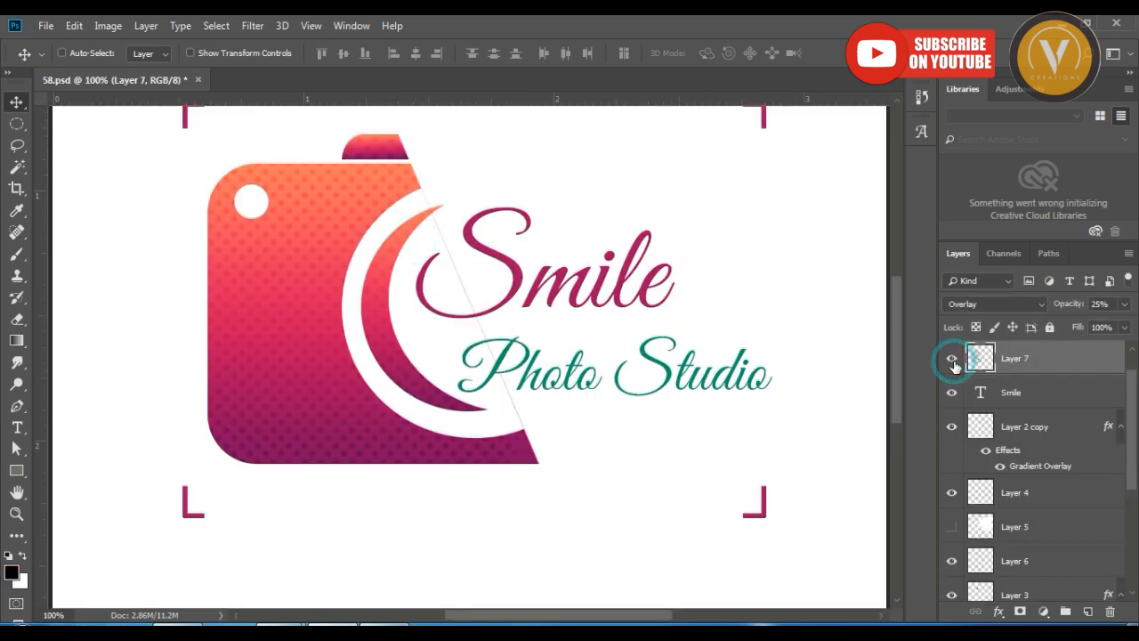
right_click(381, 265)
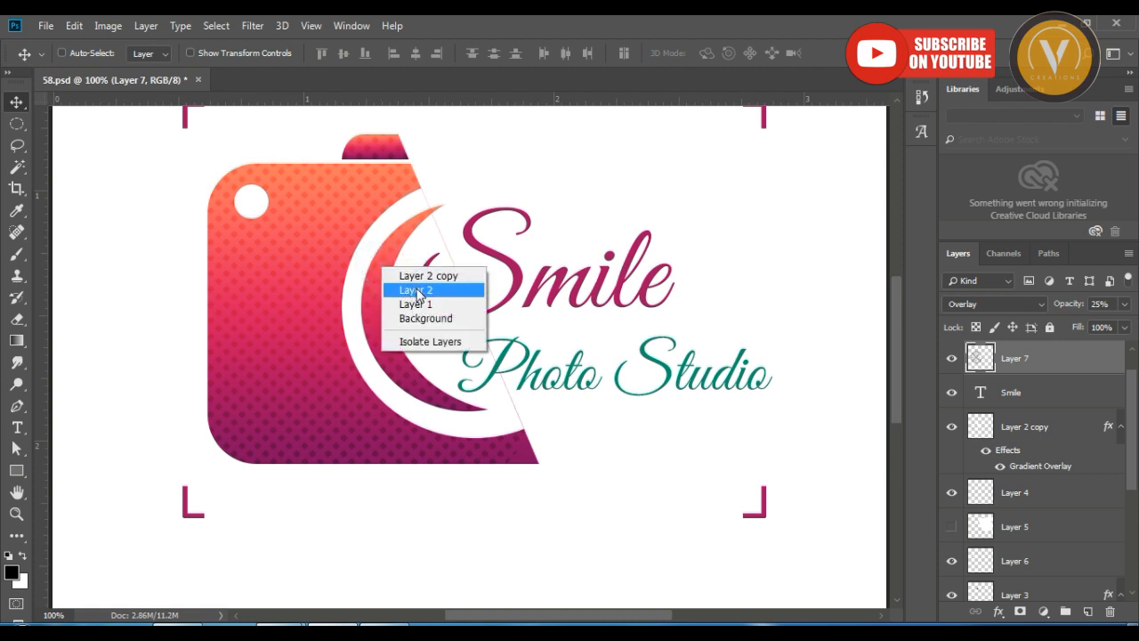
left_click(416, 290)
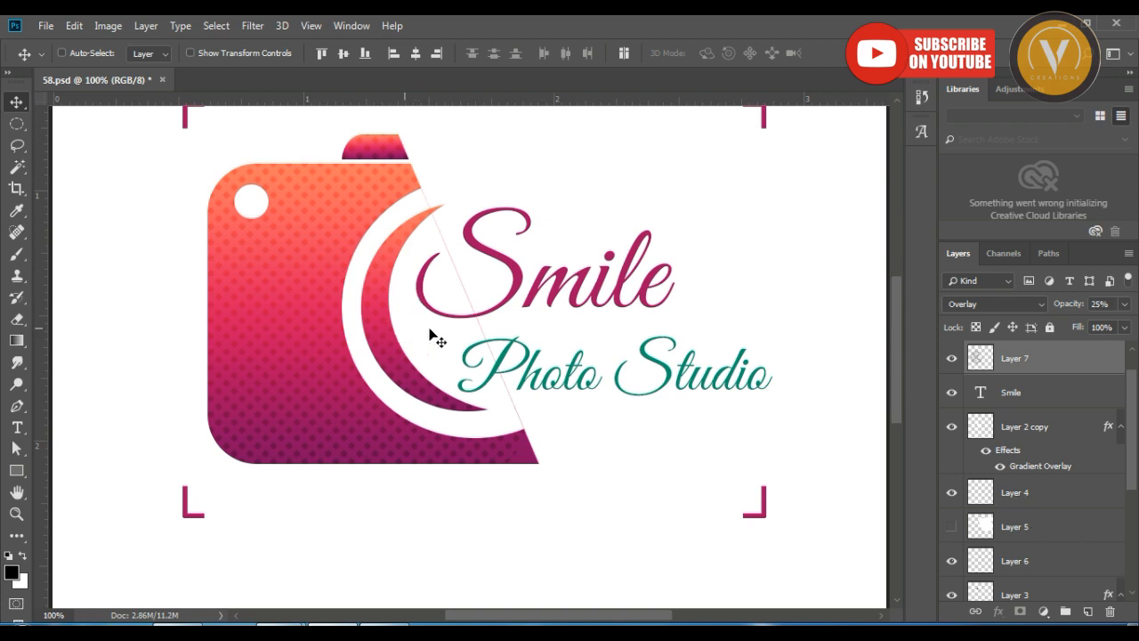
key("ctrl+bracketright")
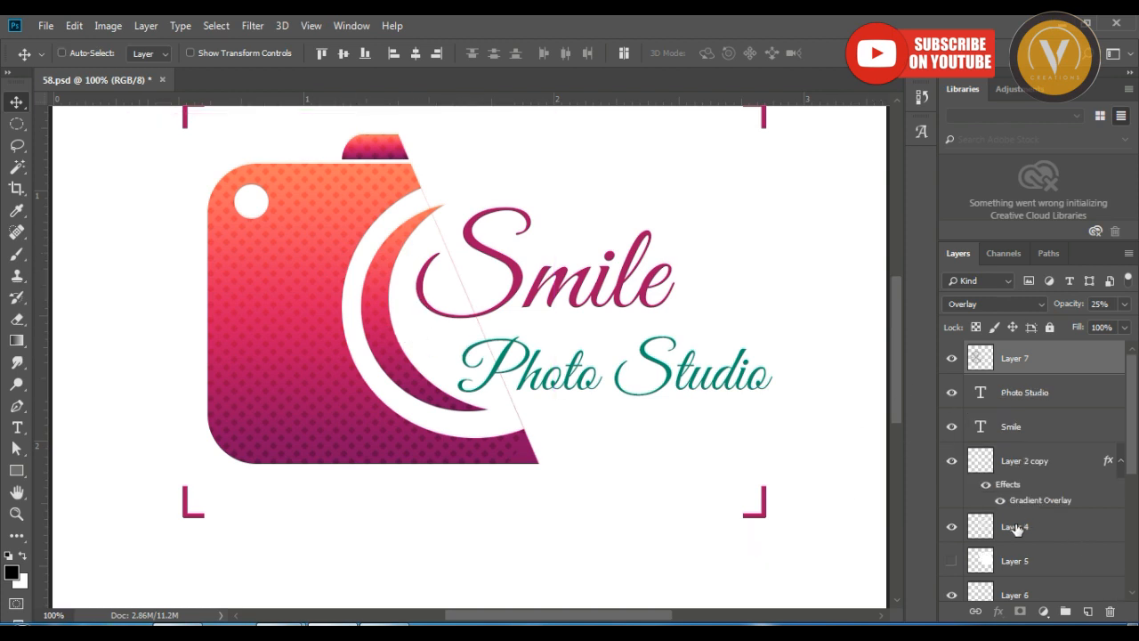
Identify Layer 1 and Layer 2 by toggling their visibility, and select both layers together.
scroll(1017, 528, "down", 5)
left_click(951, 484)
left_click(951, 484)
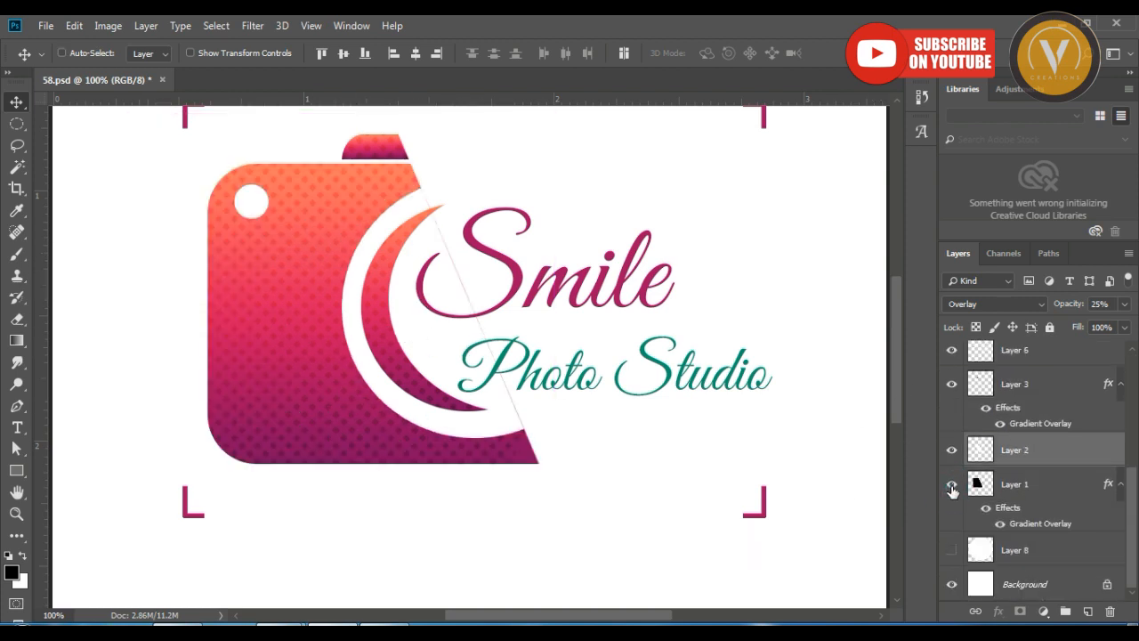
left_click(953, 452)
left_click(953, 452)
left_click(978, 483)
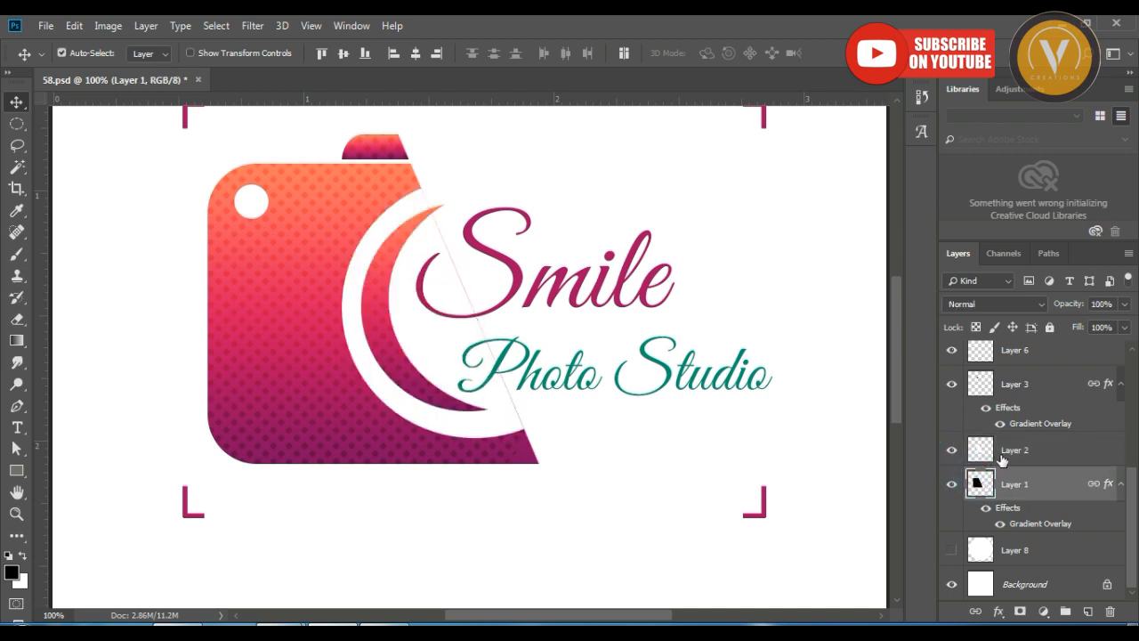
left_click(1000, 452, "ctrl")
Check what Layer 3 and Layer 6 contain by toggling their visibility, and add both to the layer selection.
left_click(951, 386)
left_click(951, 386)
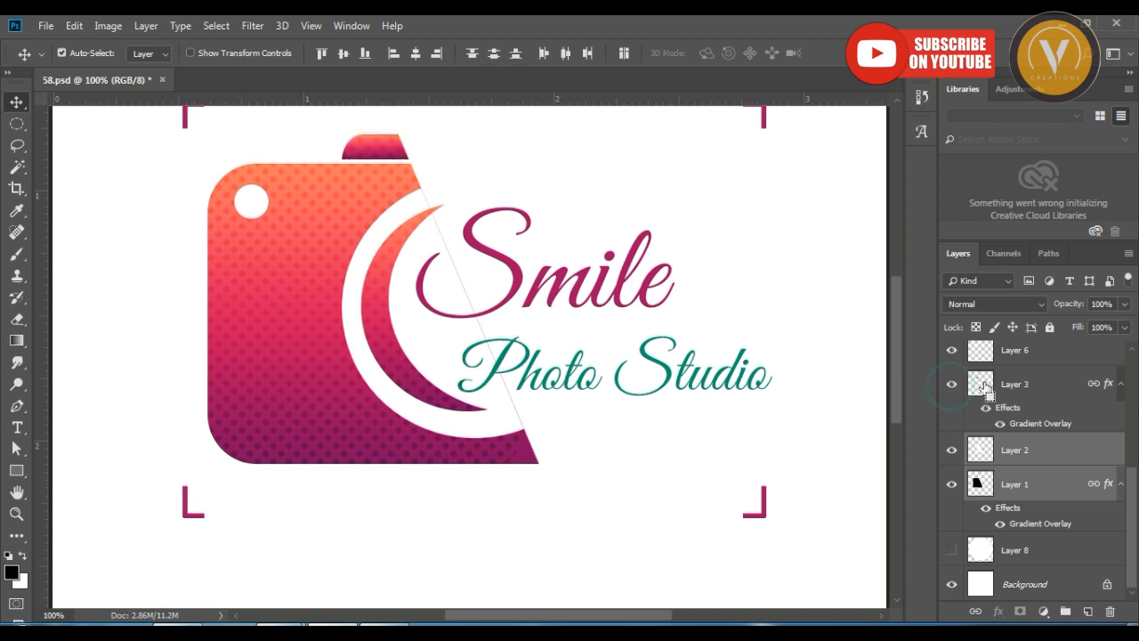
left_click(982, 385, "ctrl")
left_click(1003, 384, "ctrl")
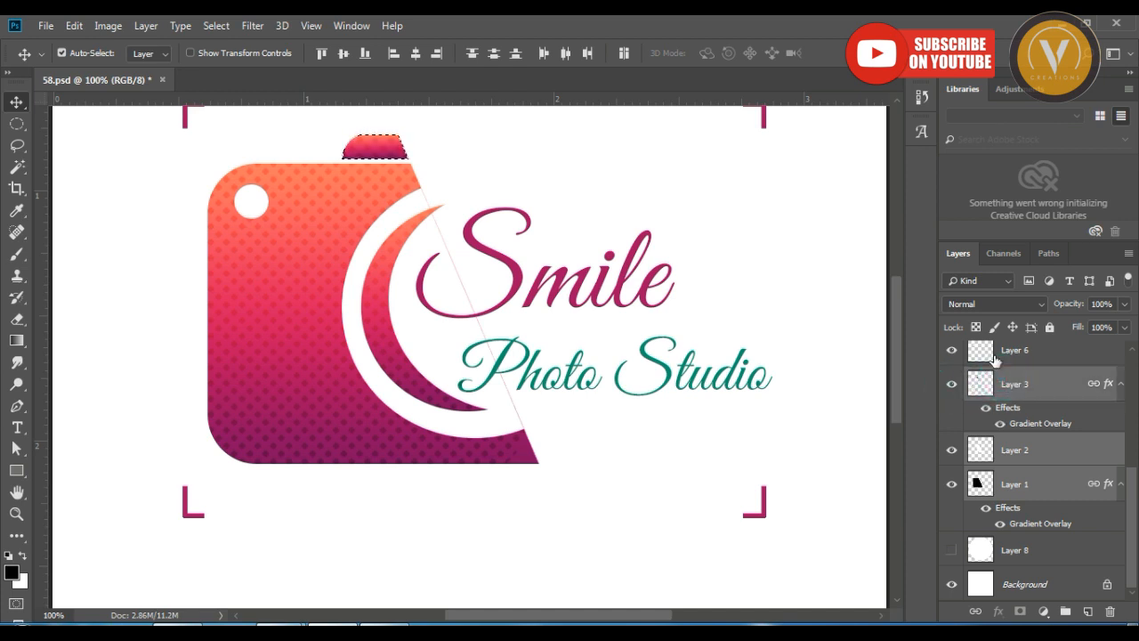
left_click(950, 353)
left_click(950, 353)
left_click(1004, 356, "ctrl")
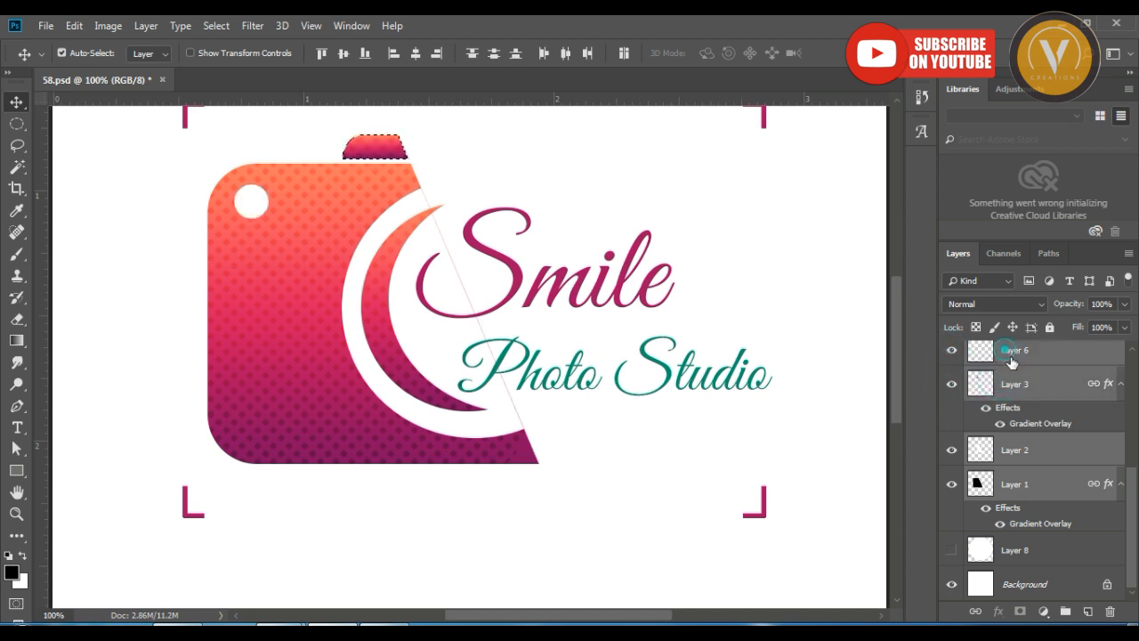
Toggle the visibility of Layer 4 and Layer 2 copy to check them, and add both to the layer selection.
scroll(1014, 405, "up", 1)
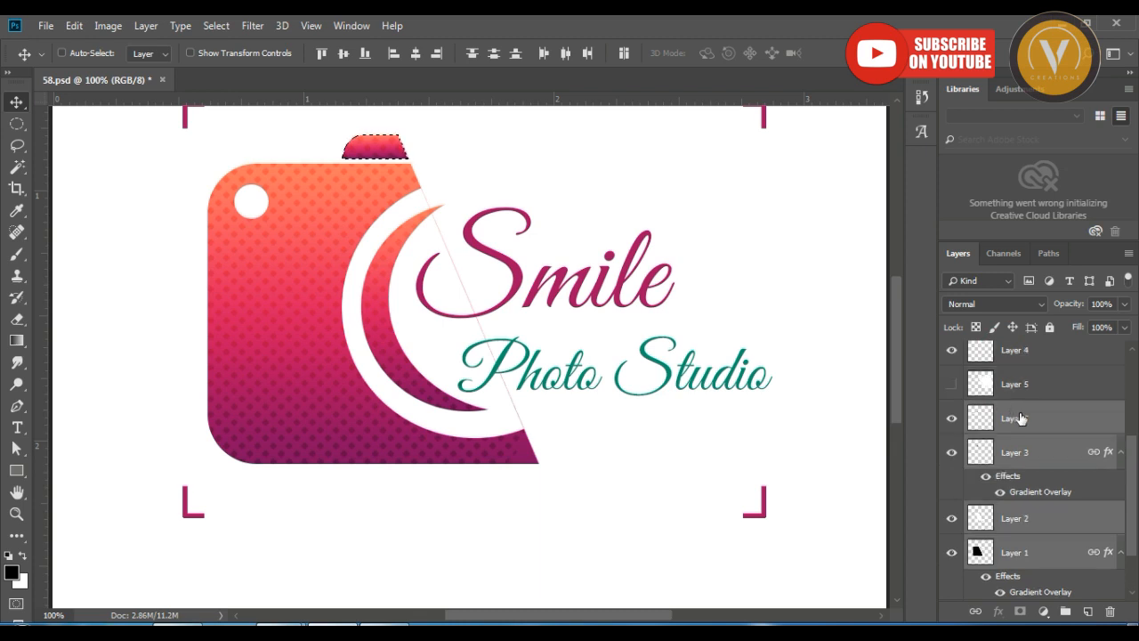
scroll(1016, 410, "up", 2)
left_click(951, 385)
left_click(951, 384)
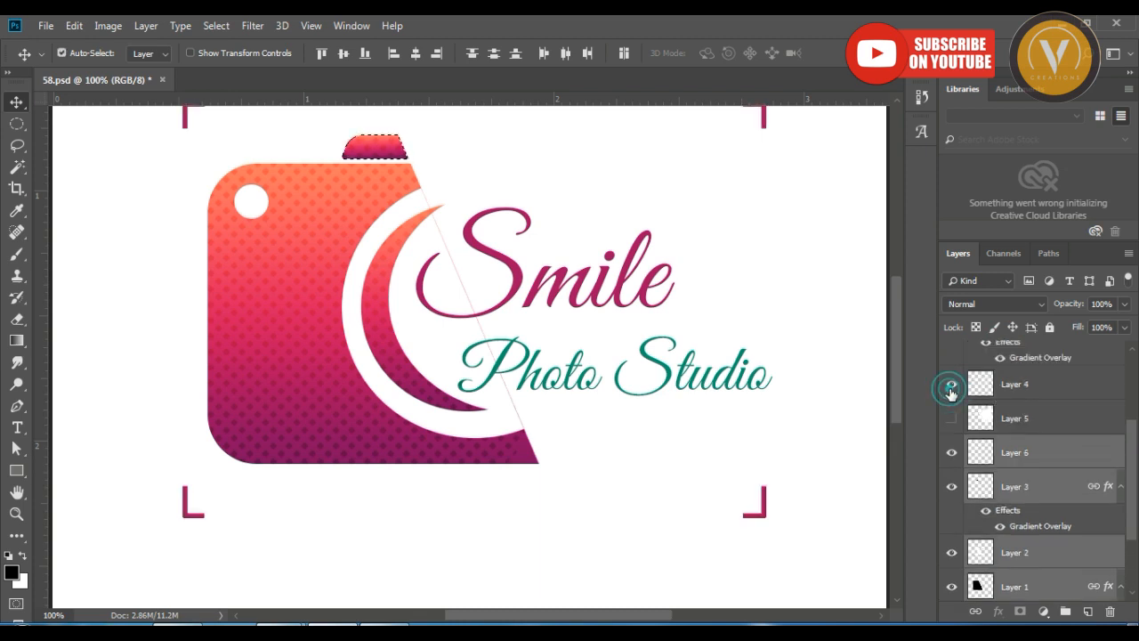
left_click(1003, 386, "ctrl")
scroll(1004, 410, "up", 2)
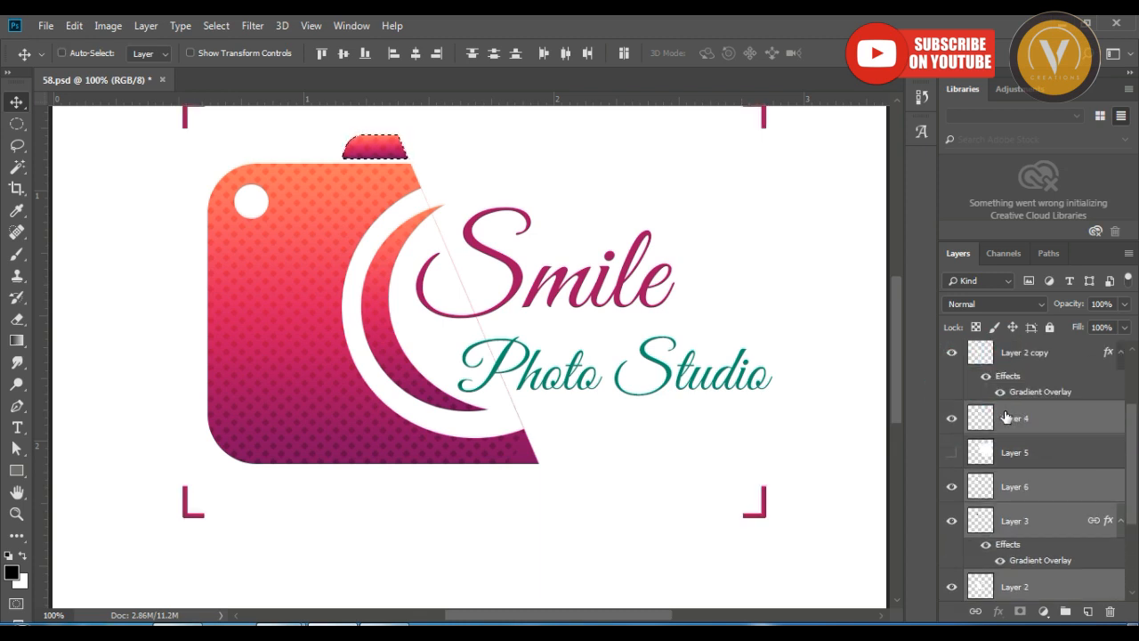
left_click(951, 395)
left_click(952, 396)
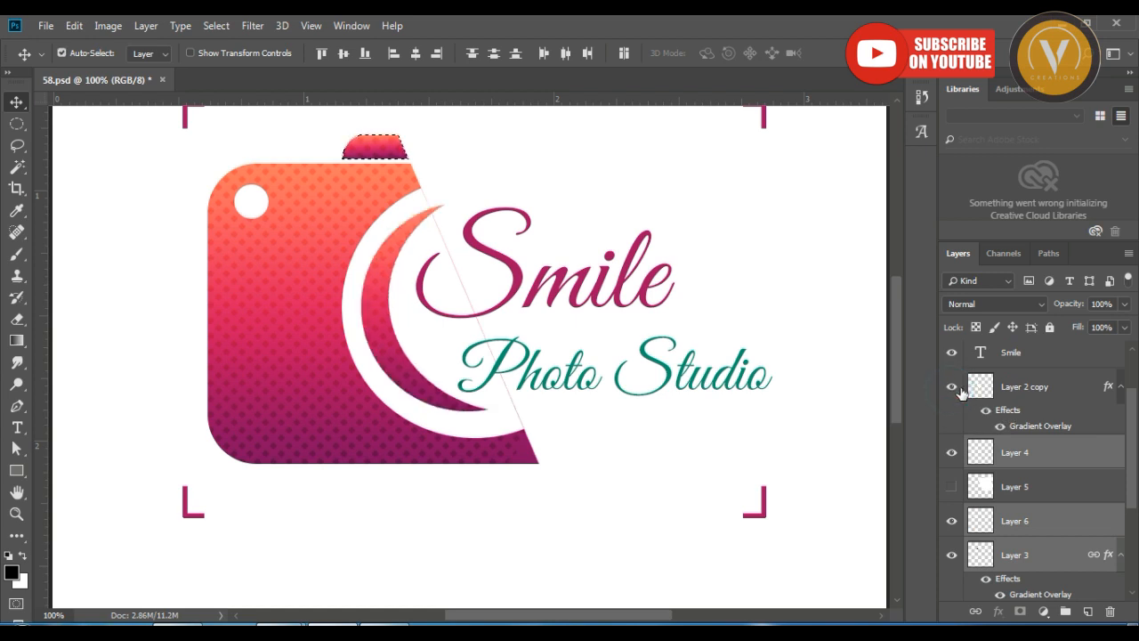
left_click(1004, 392, "ctrl")
Merge the selected camera layers into one, deselect the flash-shaped marquee and check the merged layer by toggling its visibility.
scroll(998, 431, "up", 1)
scroll(999, 432, "up", 1)
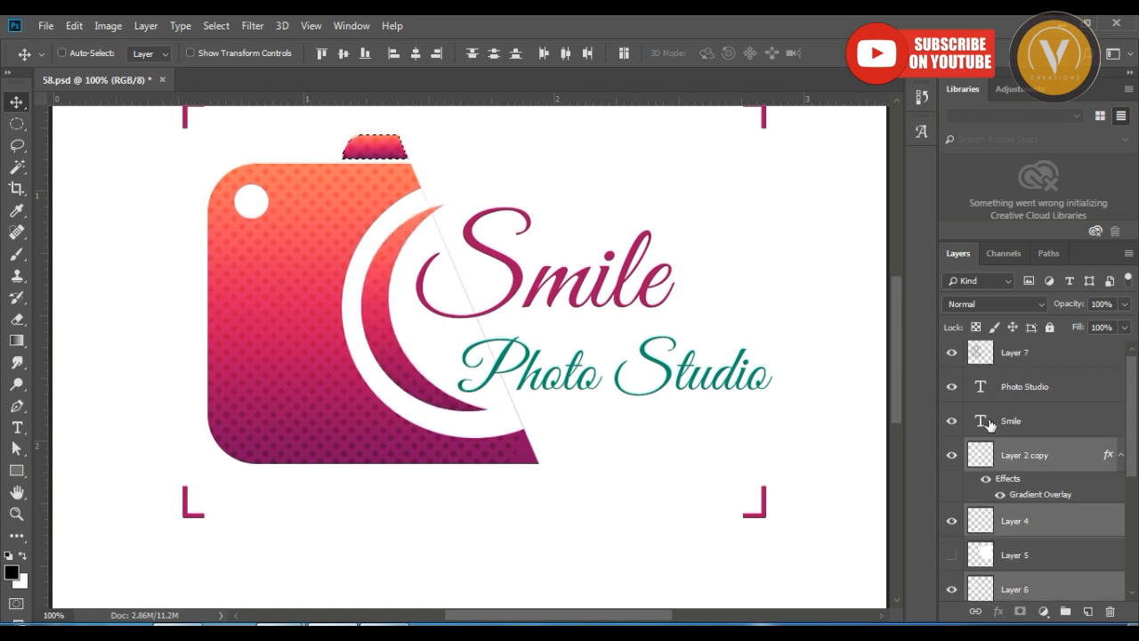
scroll(990, 424, "up", 1)
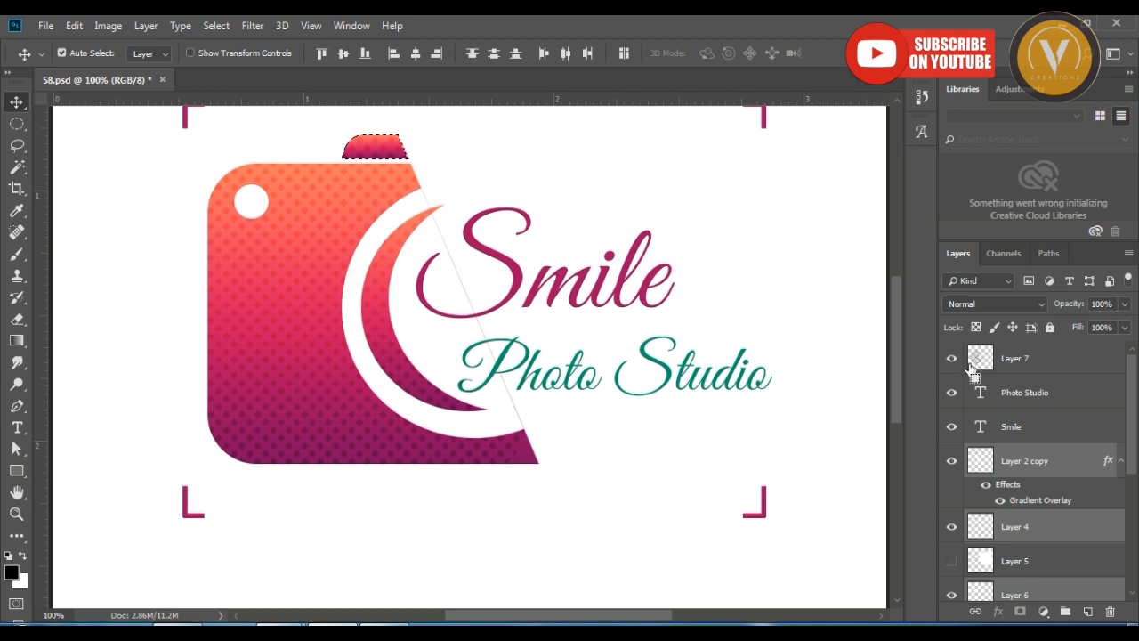
key("ctrl+e")
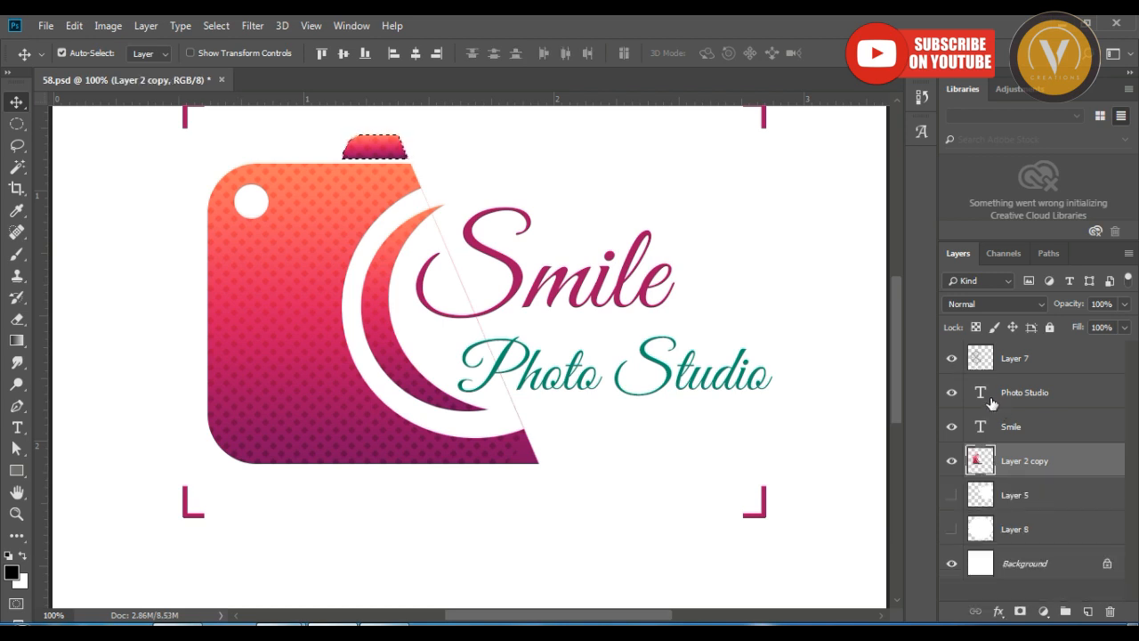
left_click(951, 461)
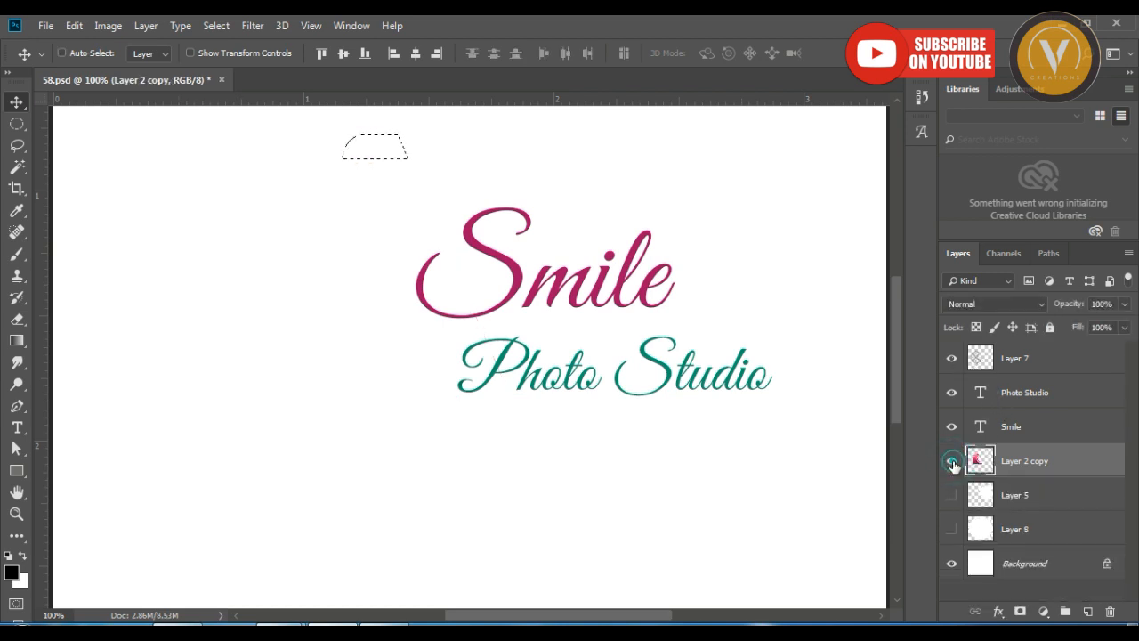
left_click(951, 461)
key("ctrl+d")
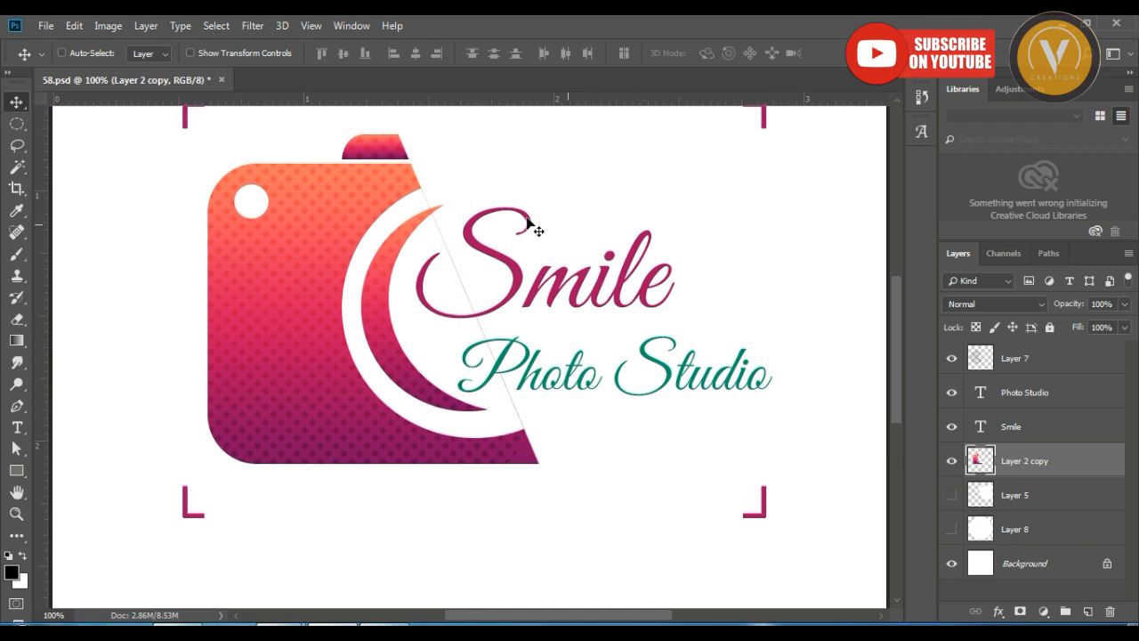
left_click(951, 461)
left_click(952, 461)
left_click(951, 461)
left_click(951, 461)
Move halftone Layer 7 below the Smile text layer and clip it to the merged camera layer, Layer 2 copy.
key("ctrl+minus")
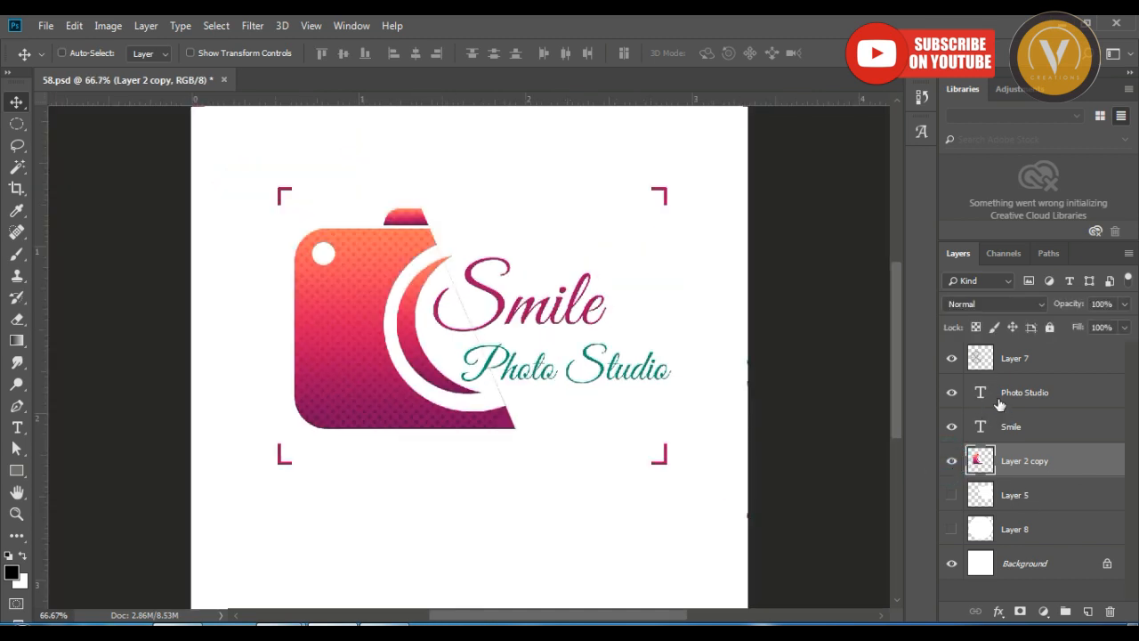
left_click(1045, 362)
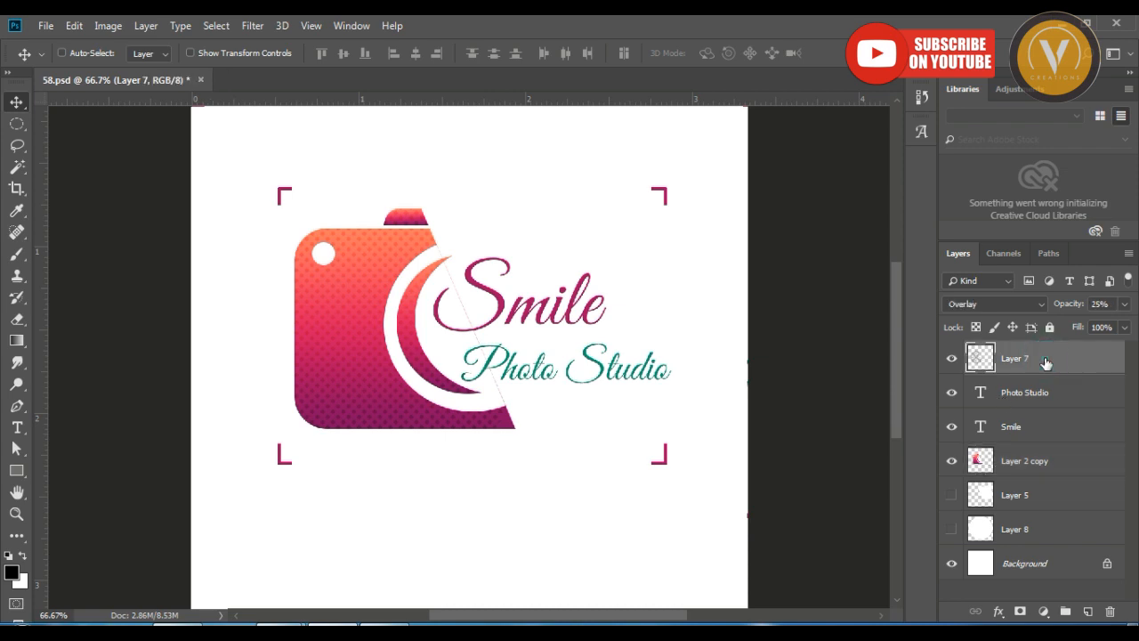
key("ctrl+bracketleft")
key("ctrl+bracketleft")
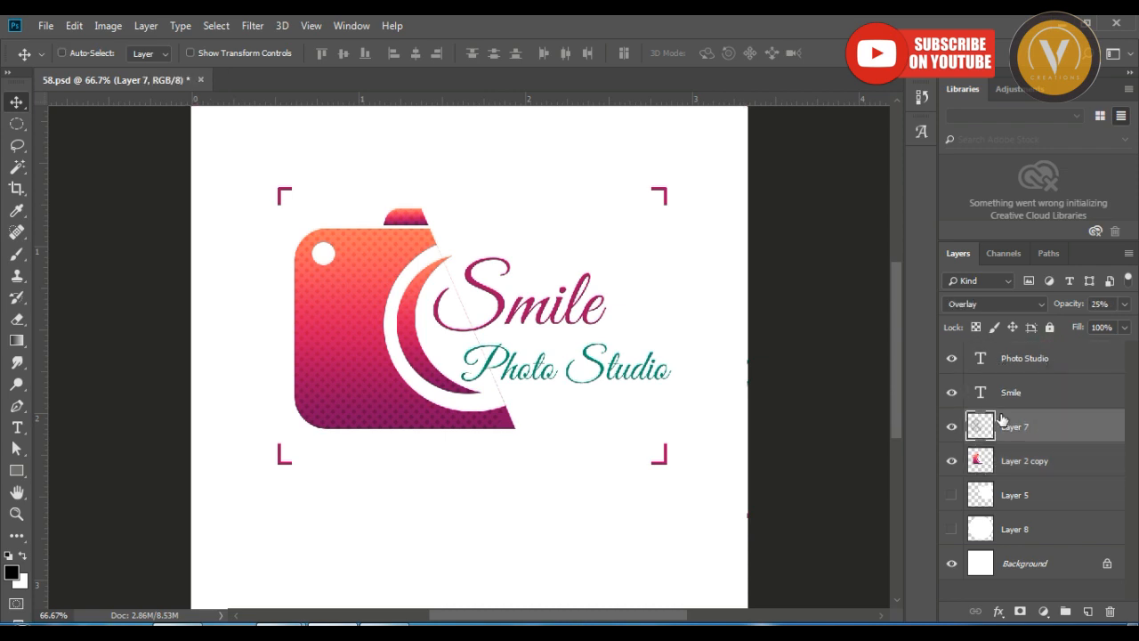
left_click(988, 441, "alt")
key("ctrl+plus")
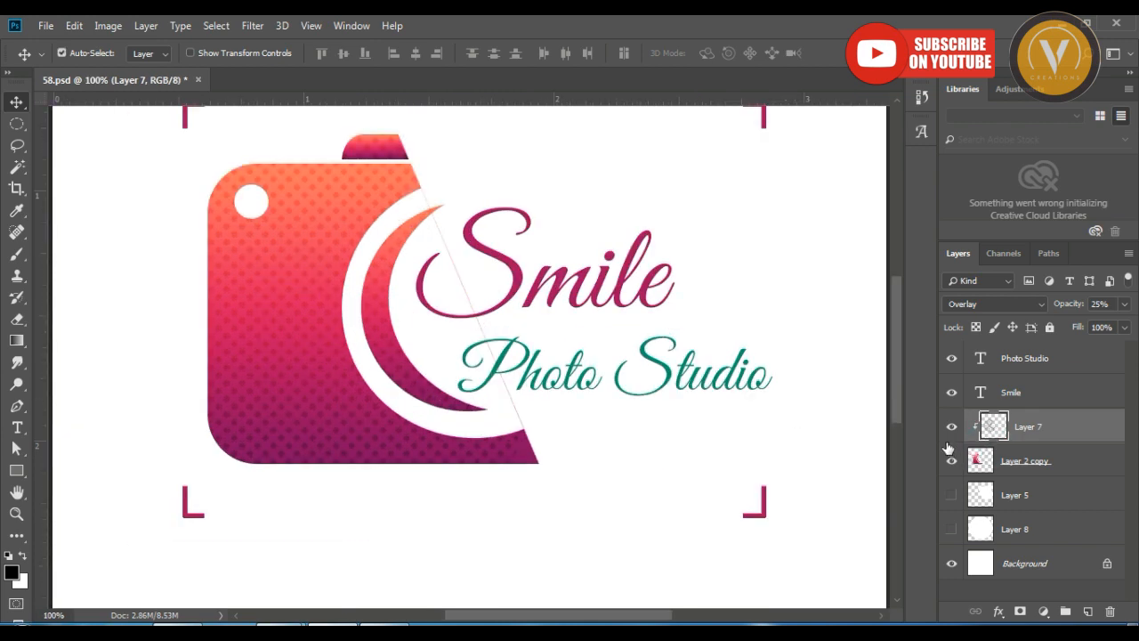
Try merging Layer 7 into Layer 2 copy, check the layer's visibility and undo the merge.
key("ctrl+e")
left_click(951, 427)
left_click(951, 428)
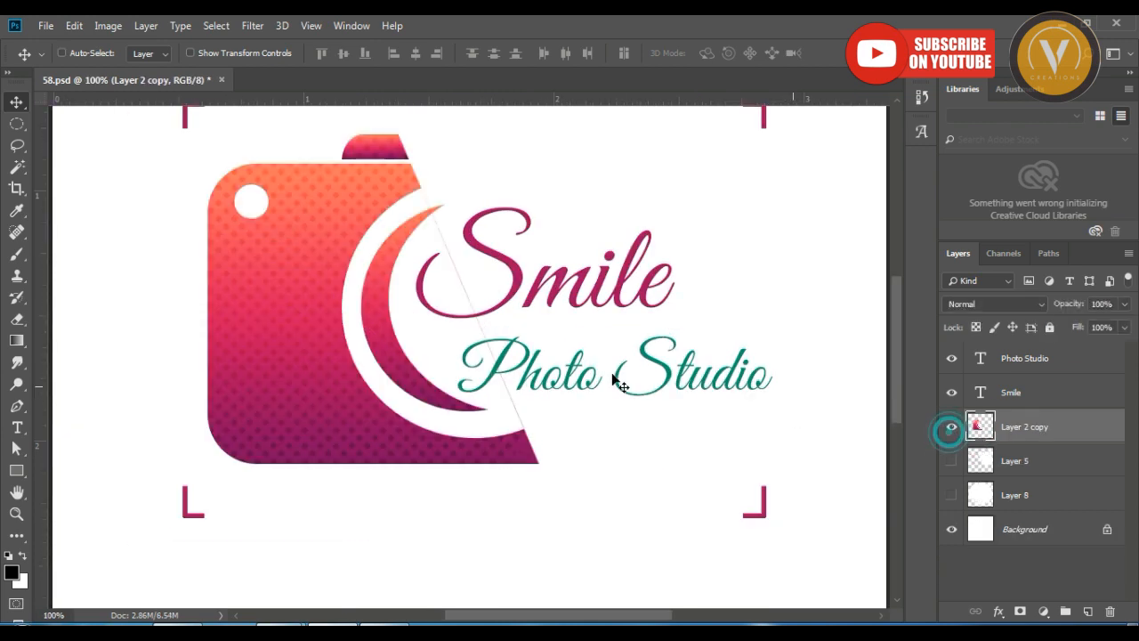
key("ctrl+minus")
key("ctrl+z")
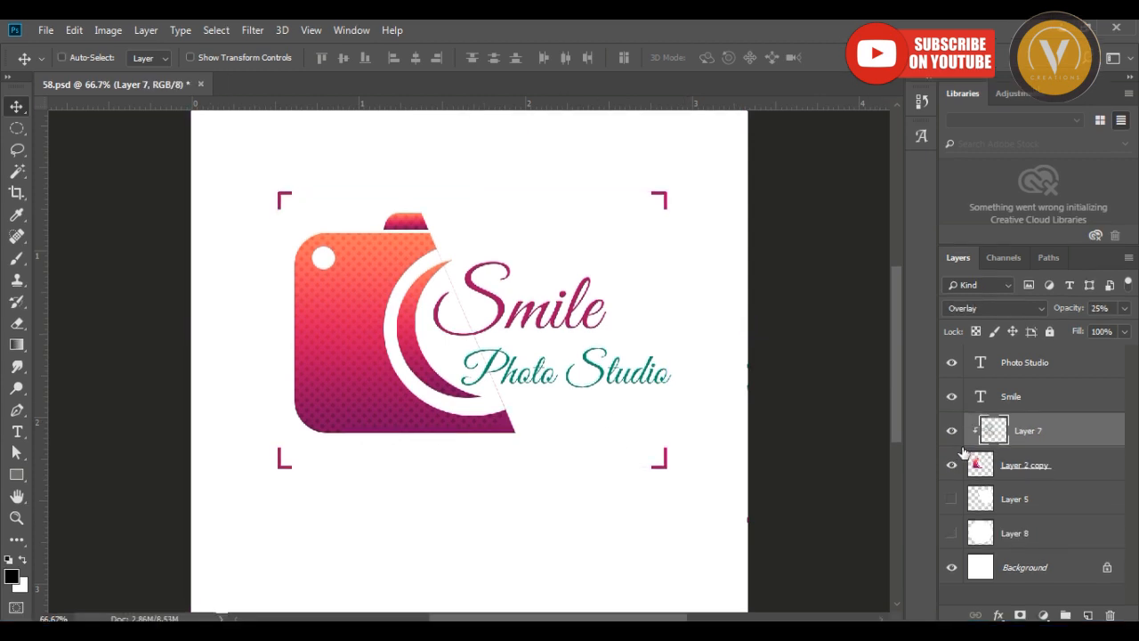
Make Layer 8 visible and select it, checking the neighbouring Layer 5 and leaving that one hidden.
left_click(952, 432)
left_click(951, 533)
left_click(985, 533)
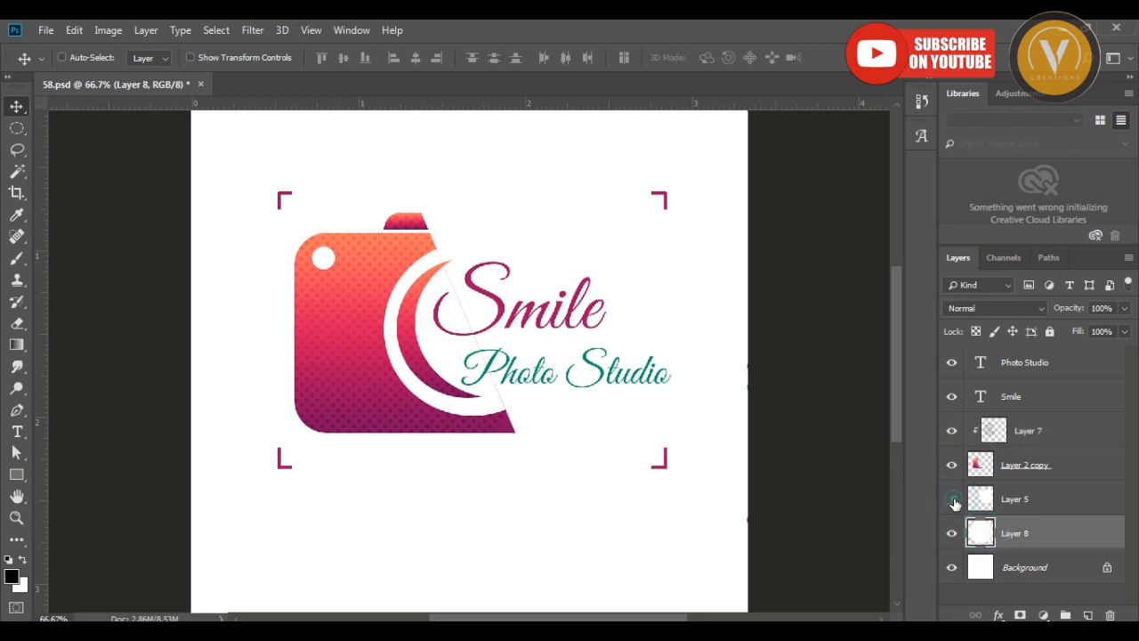
left_click(952, 533)
left_click(951, 533)
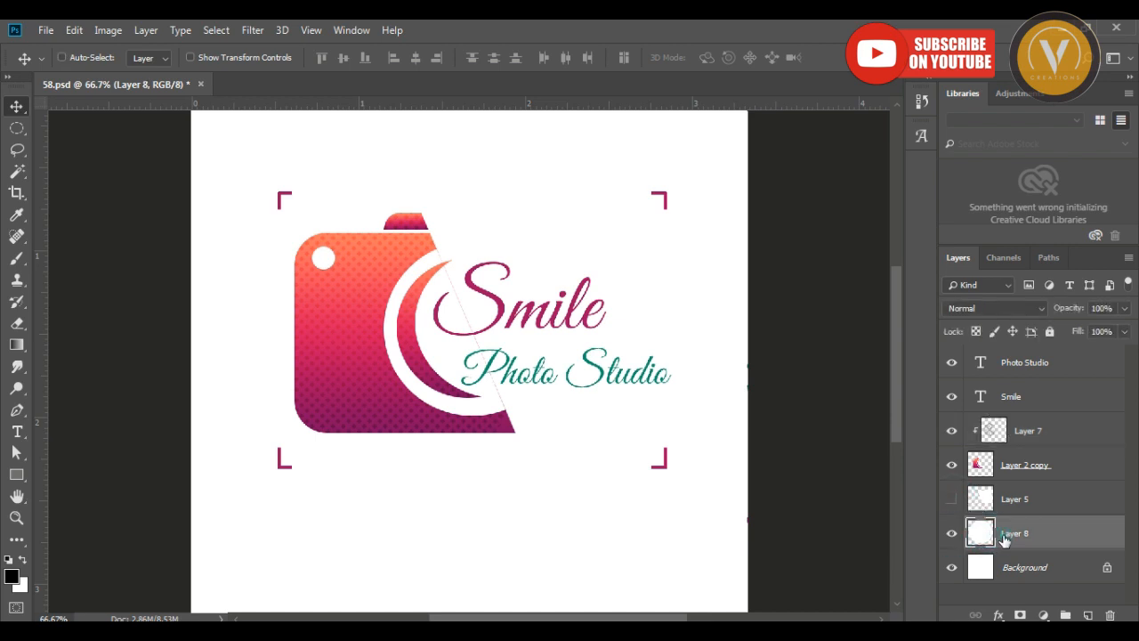
Apply a reversed white-to-black radial Gradient Overlay to Layer 8 at about 39% opacity and 150% scale.
left_click(999, 615)
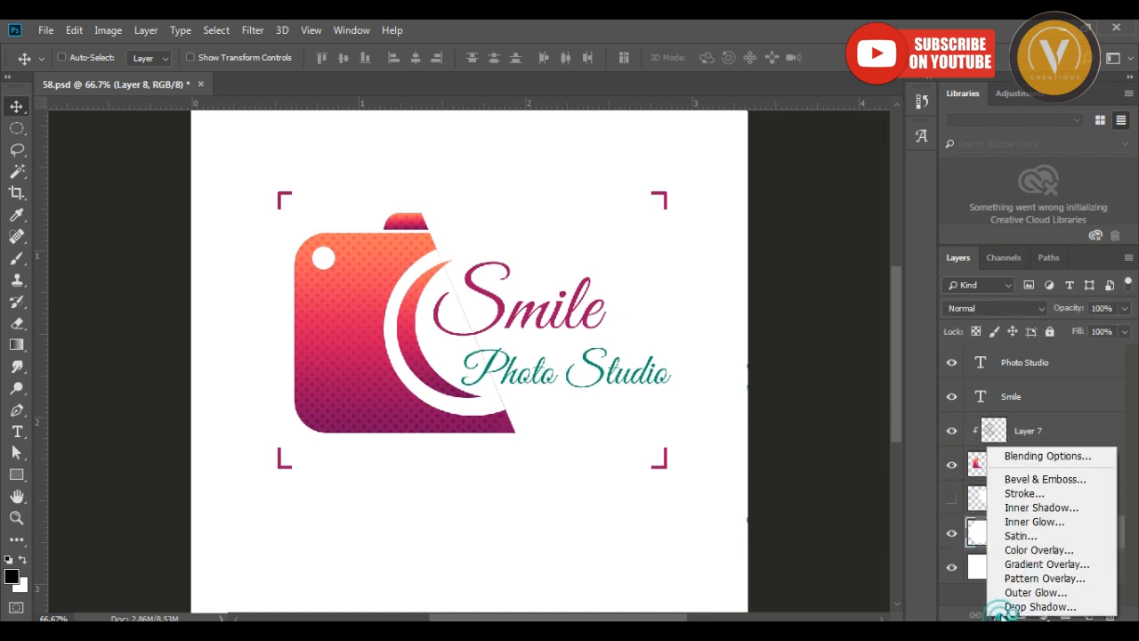
left_click(1046, 564)
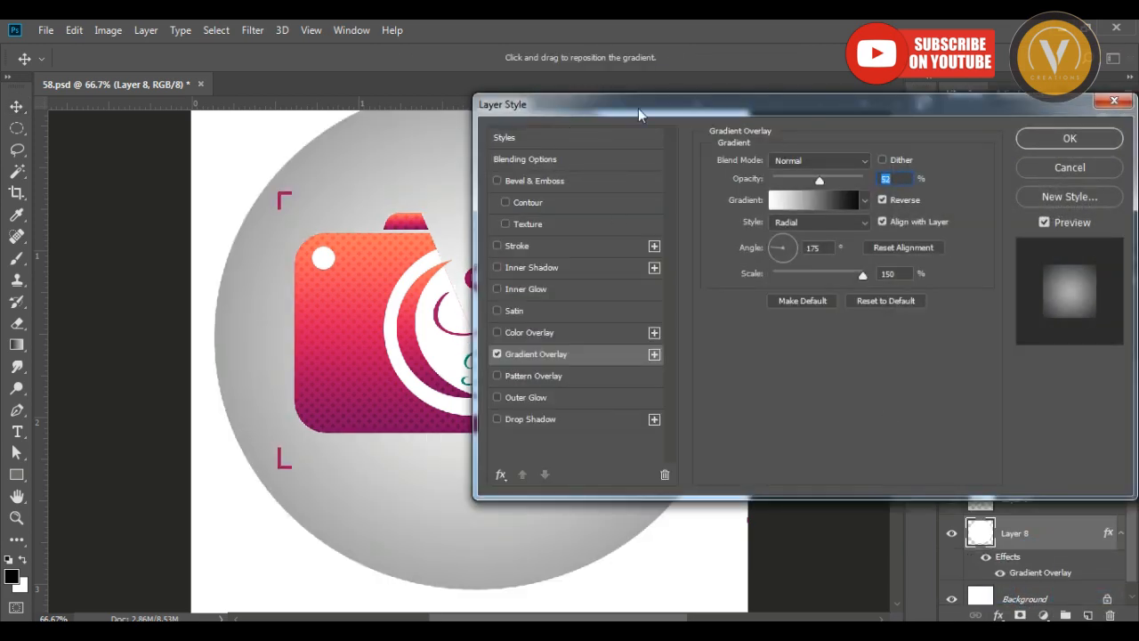
left_click_drag(638, 108, 605, 152)
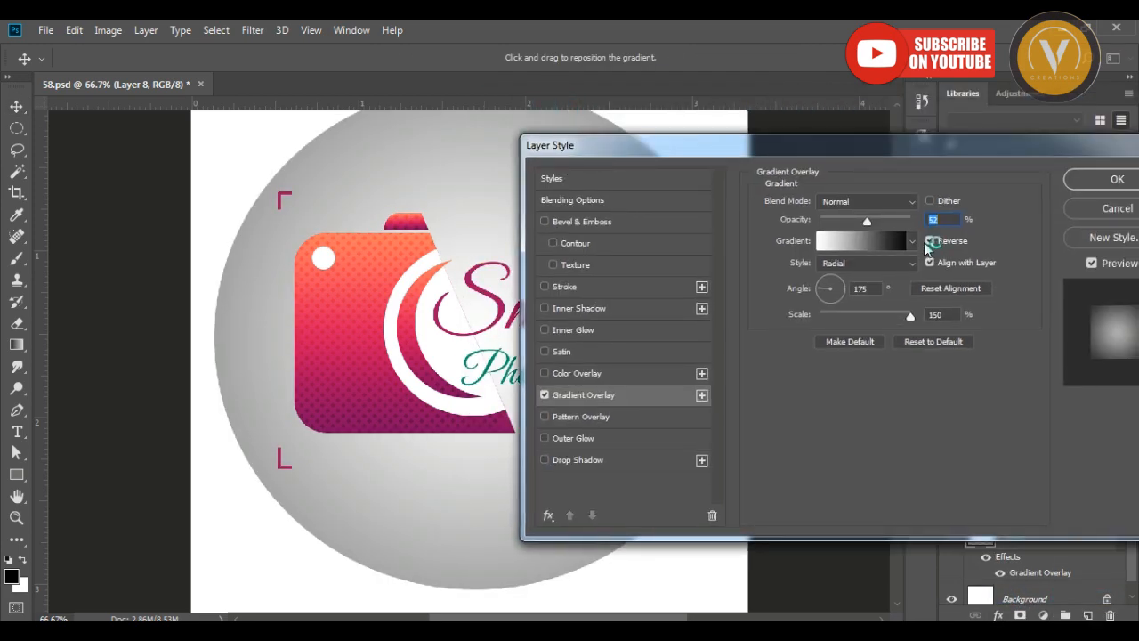
left_click(873, 240)
left_click(913, 130)
mouse_move(861, 223)
left_mouse_down()
mouse_move(935, 224)
mouse_move(855, 222)
left_mouse_up()
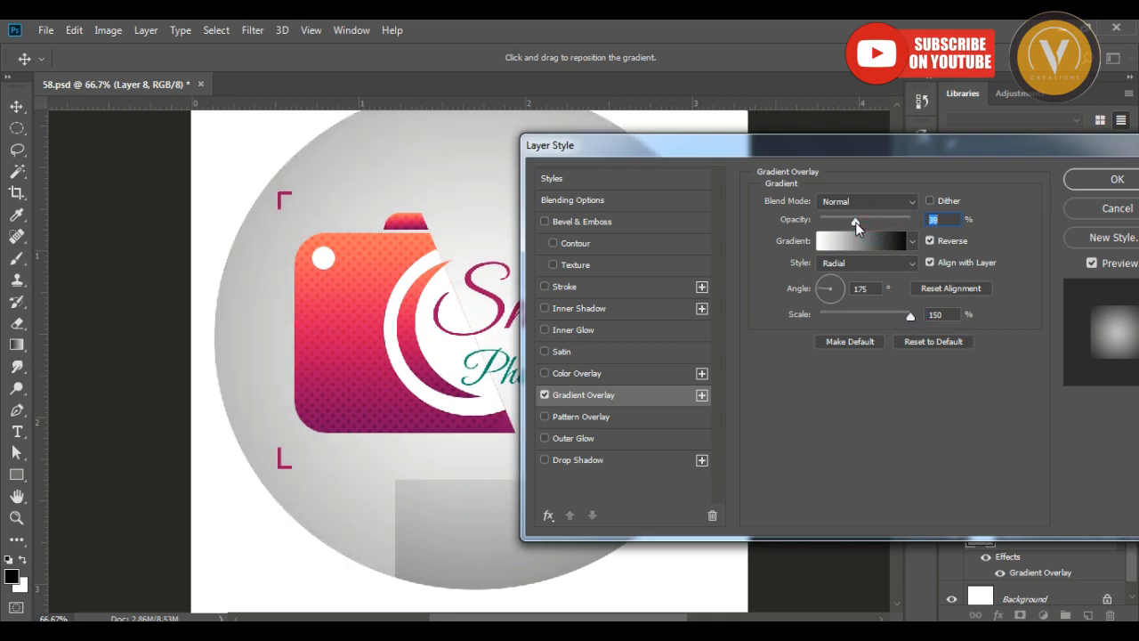
left_click(1117, 179)
Draw a thin, wide elliptical selection beneath the camera logo with the Elliptical Marquee tool.
key("ctrl+minus")
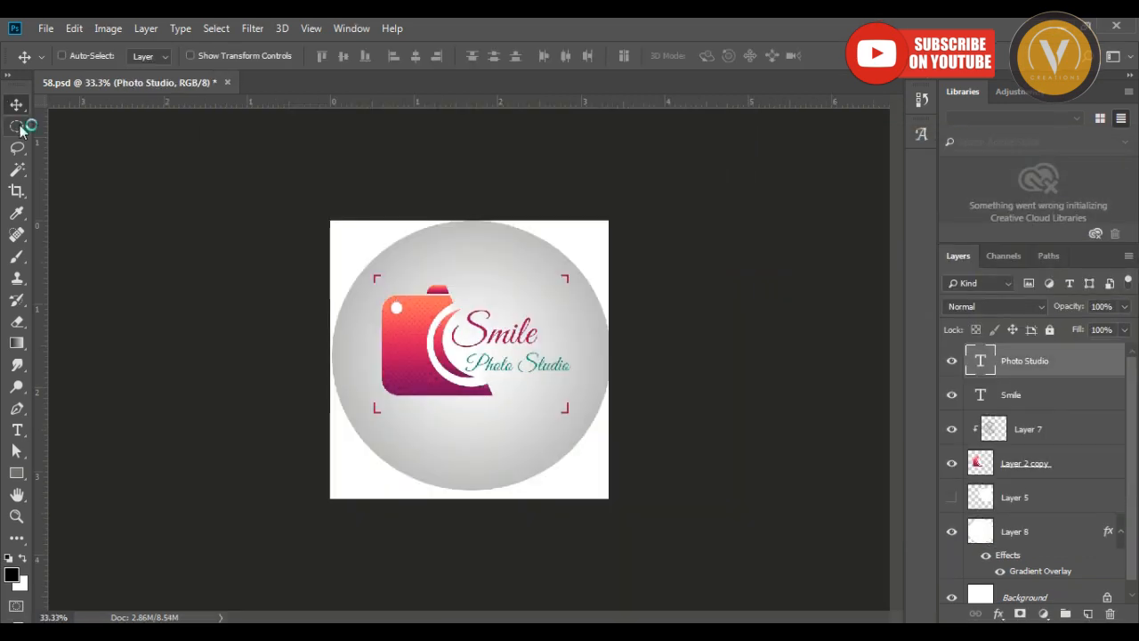
left_click(18, 126)
left_click(69, 143)
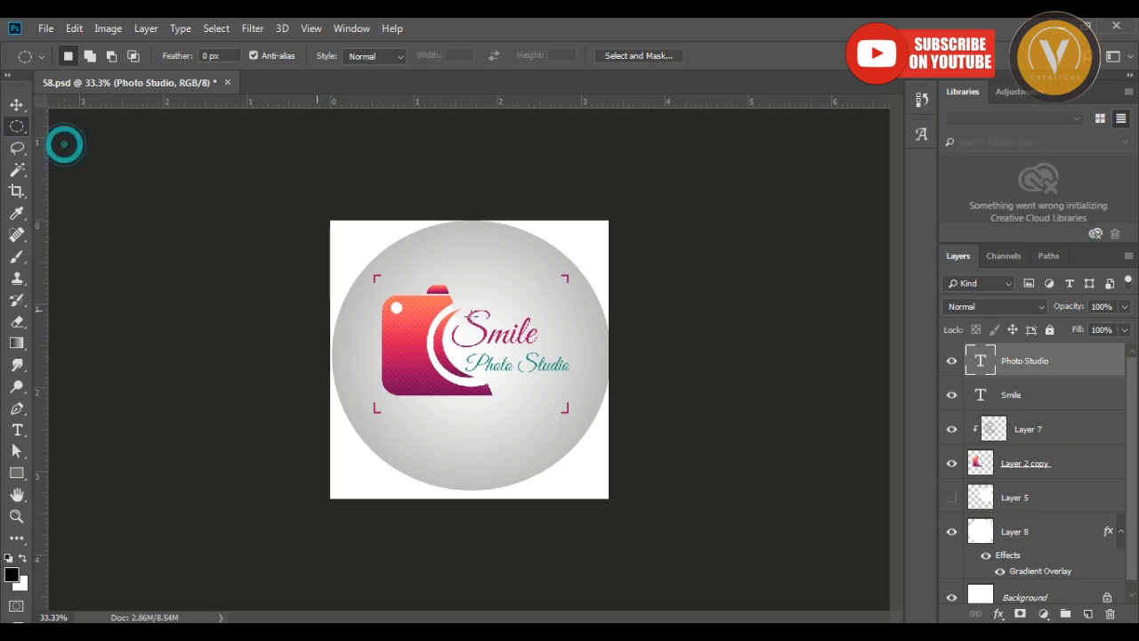
left_click_drag(397, 419, 554, 431)
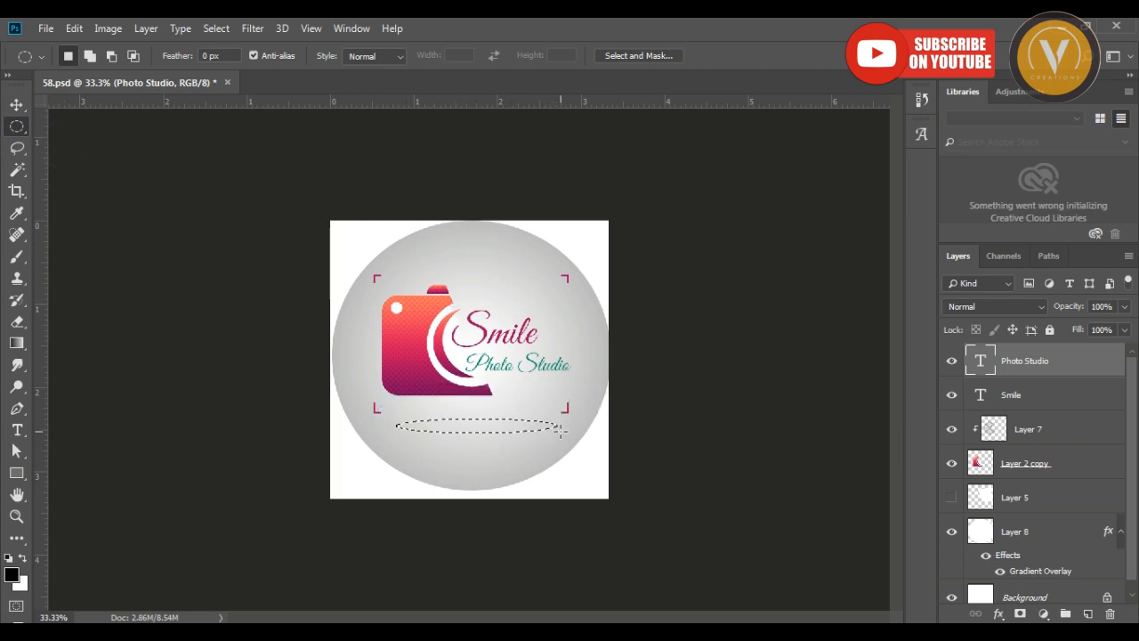
Add a new layer above the text layers, fill the elliptical selection on it with black, and deselect.
key("ctrl+shift+n")
key("Return")
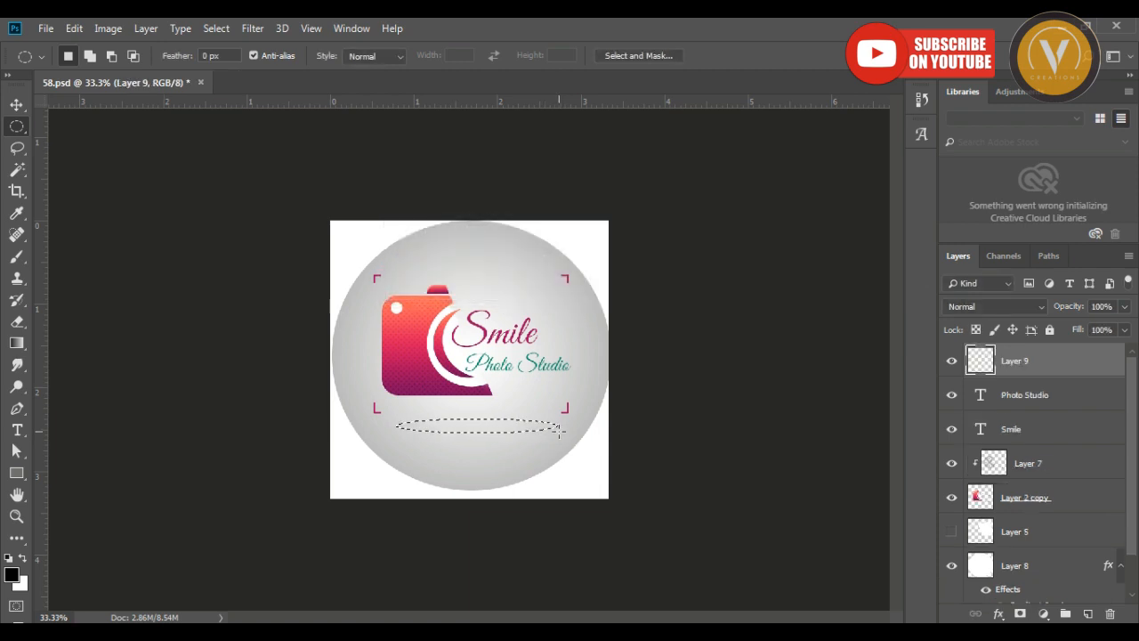
key("alt+BackSpace")
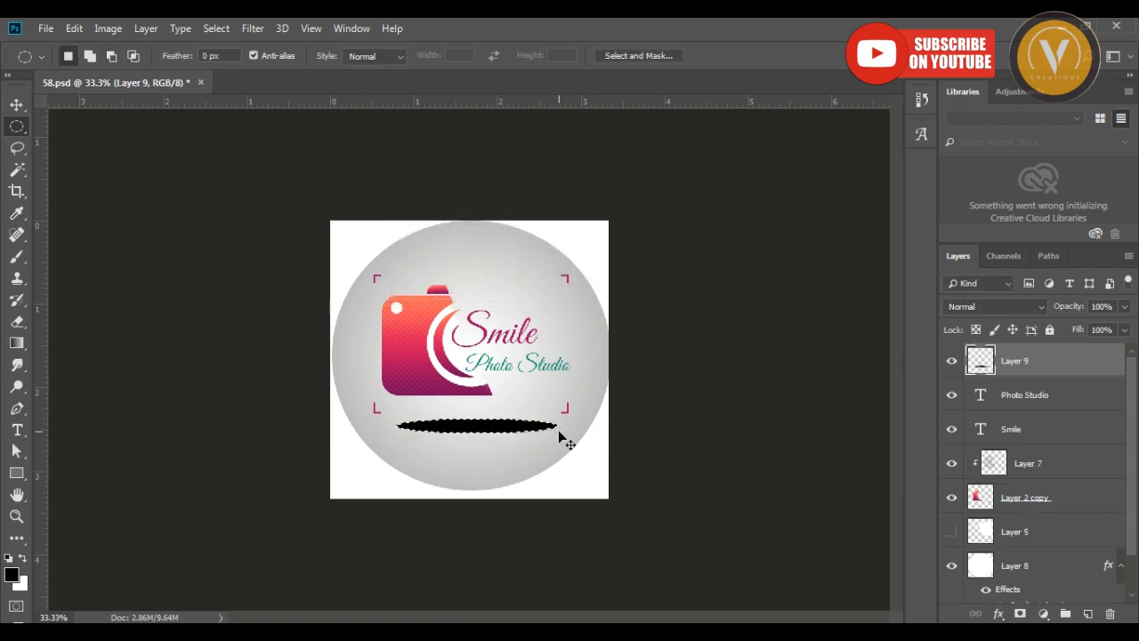
key("ctrl+d")
key("v")
key("ctrl+t")
key("Return")
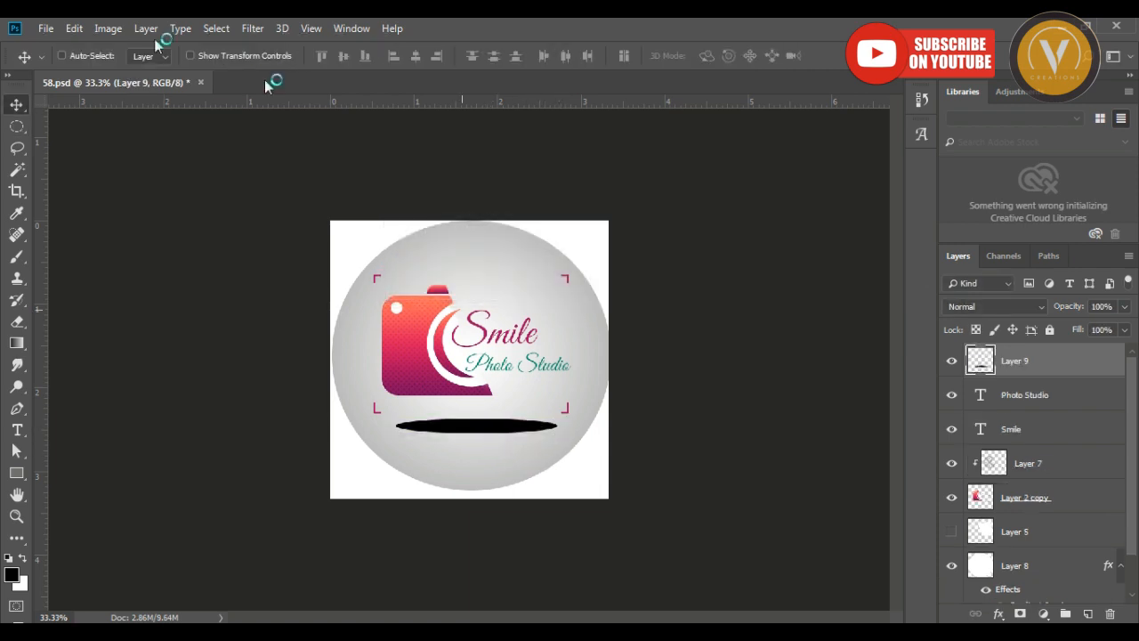
Apply a Gaussian Blur with a 19.4-pixel radius to the black ellipse beneath the camera logo.
left_click(215, 30)
mouse_move(253, 29)
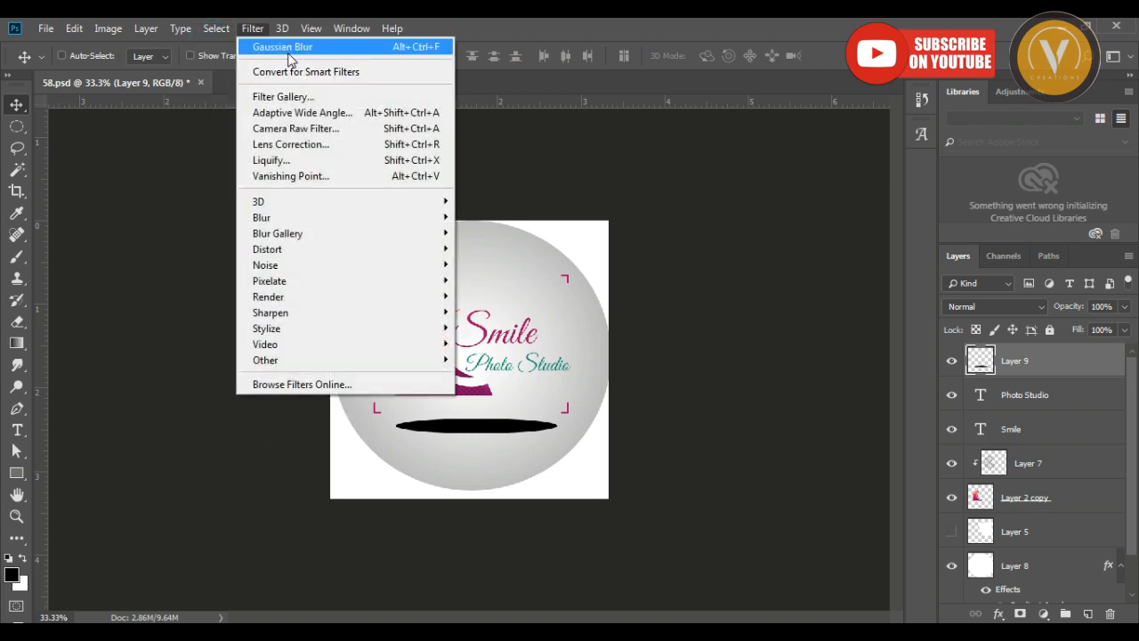
mouse_move(267, 217)
left_click(521, 285)
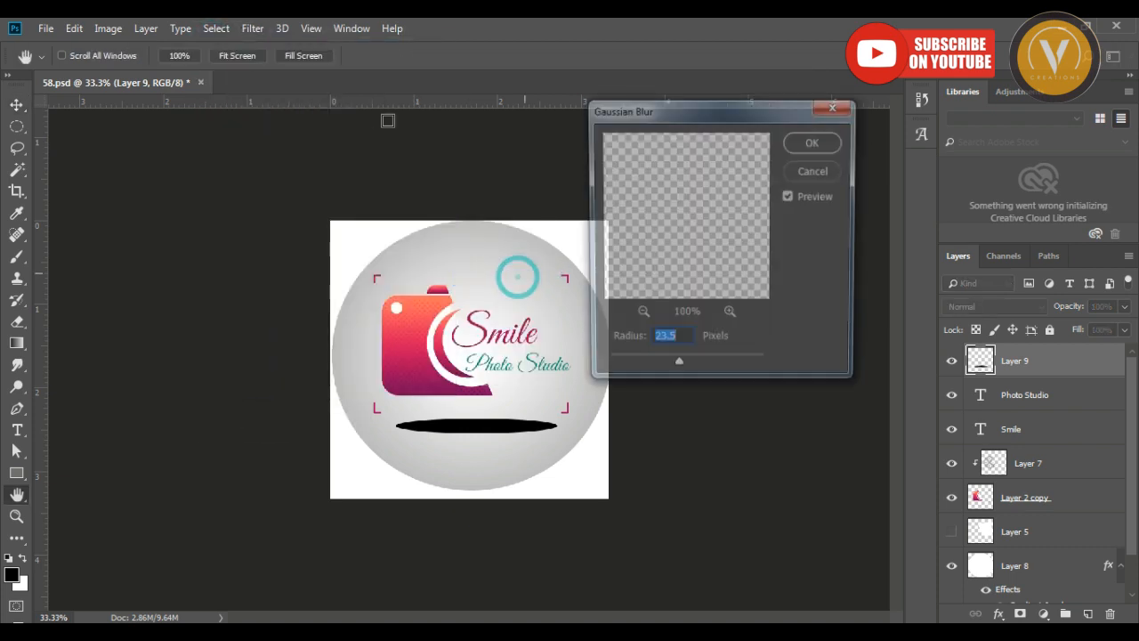
mouse_move(678, 370)
left_mouse_down()
mouse_move(663, 371)
mouse_move(673, 374)
left_mouse_up()
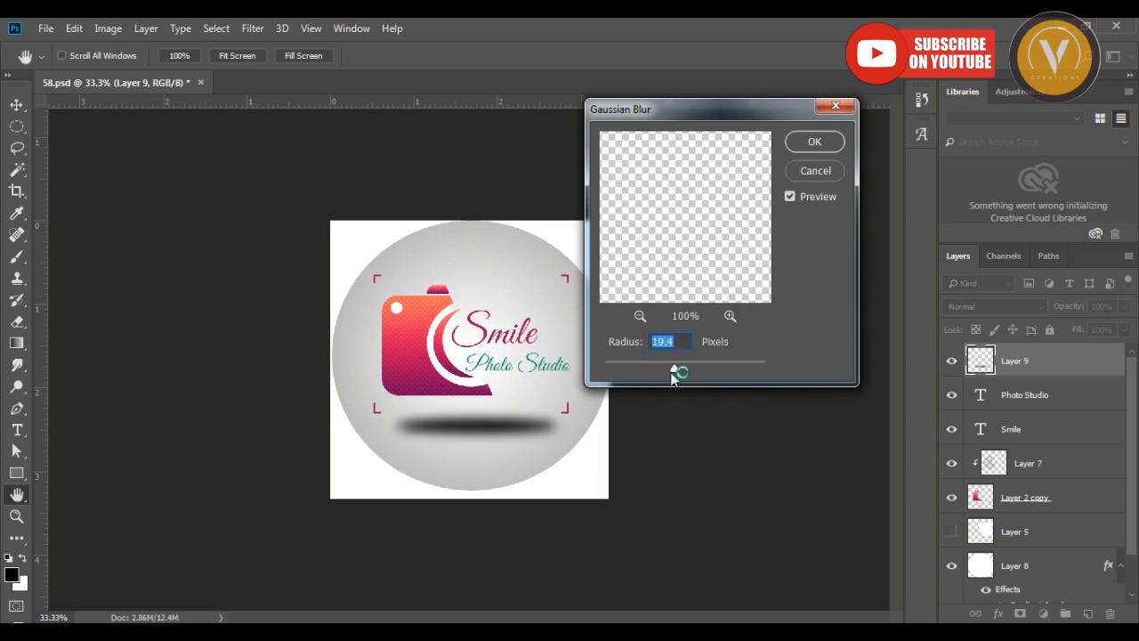
left_click(823, 142)
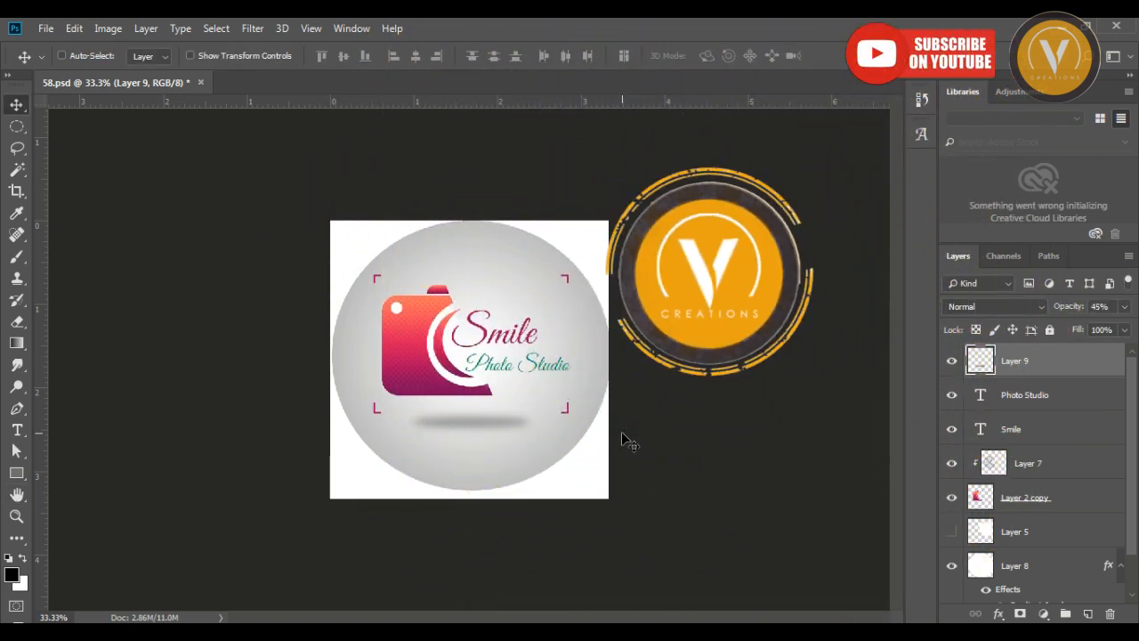